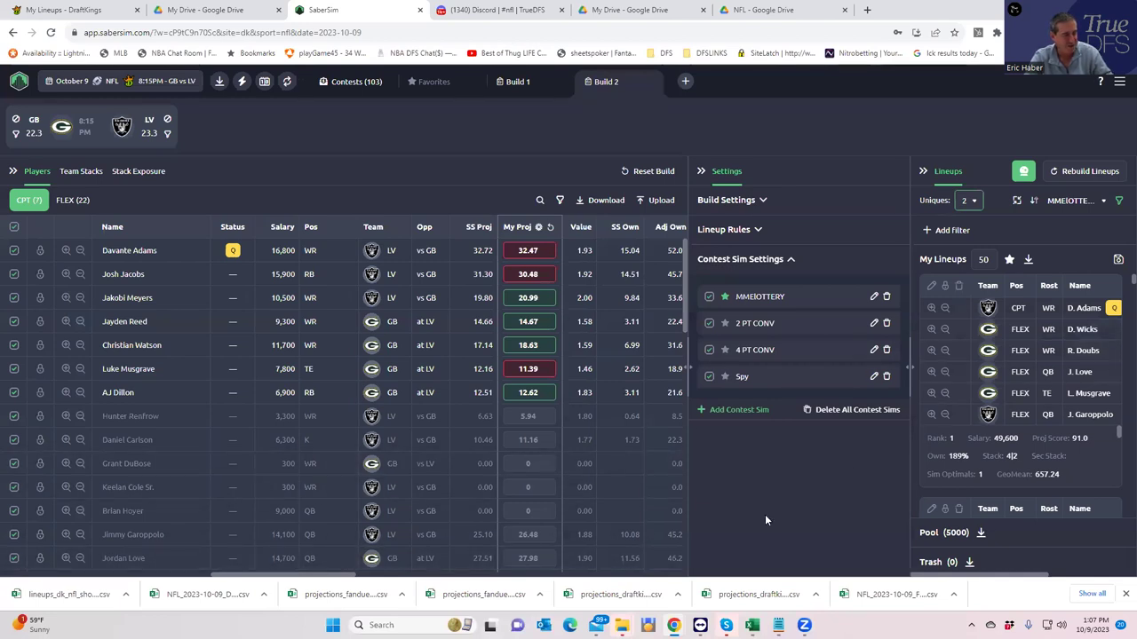
Switch to the GeoMean workbook in Excel and examine the GeoMean formula and its lineup-size, entries and dupes inputs.
mouse_move(752, 625)
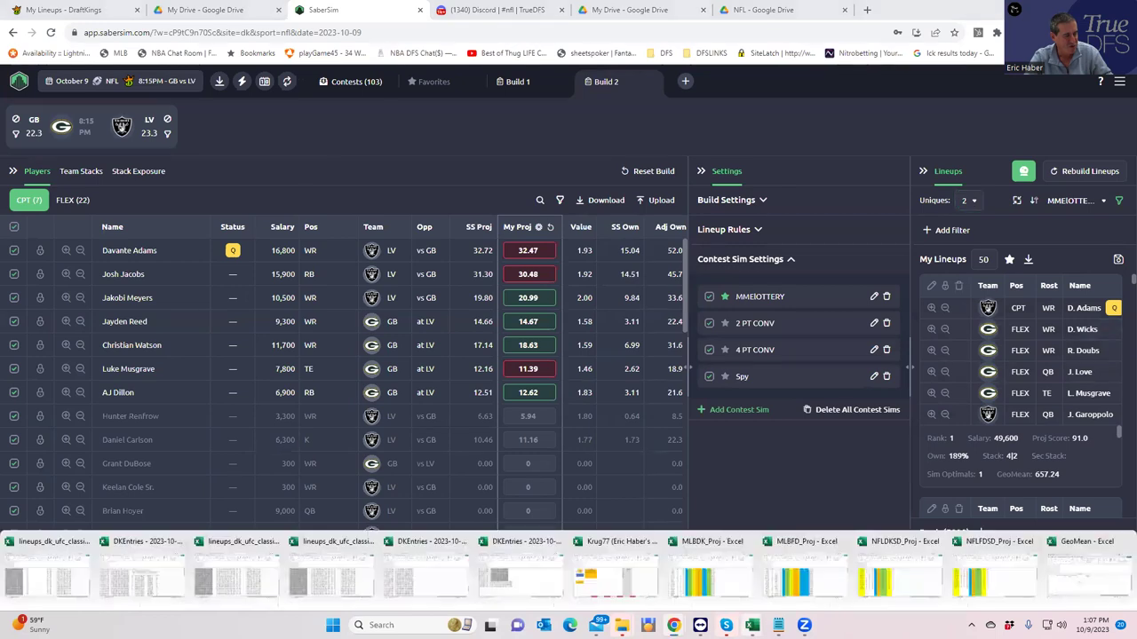
left_click(1093, 586)
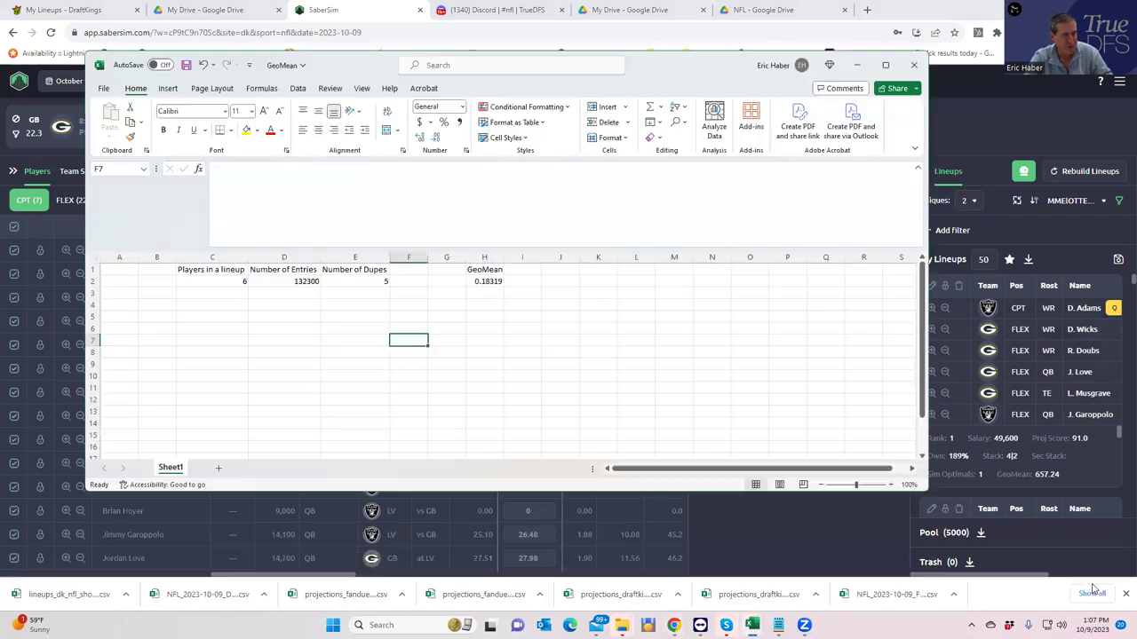
left_click(486, 282)
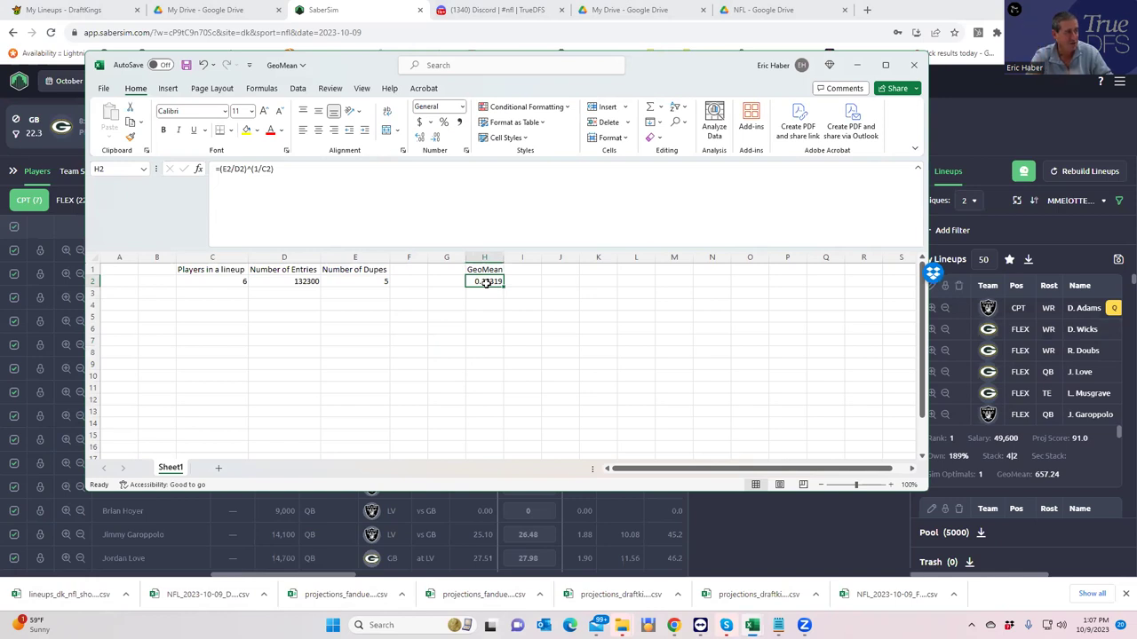
left_click(229, 281)
left_click(294, 282)
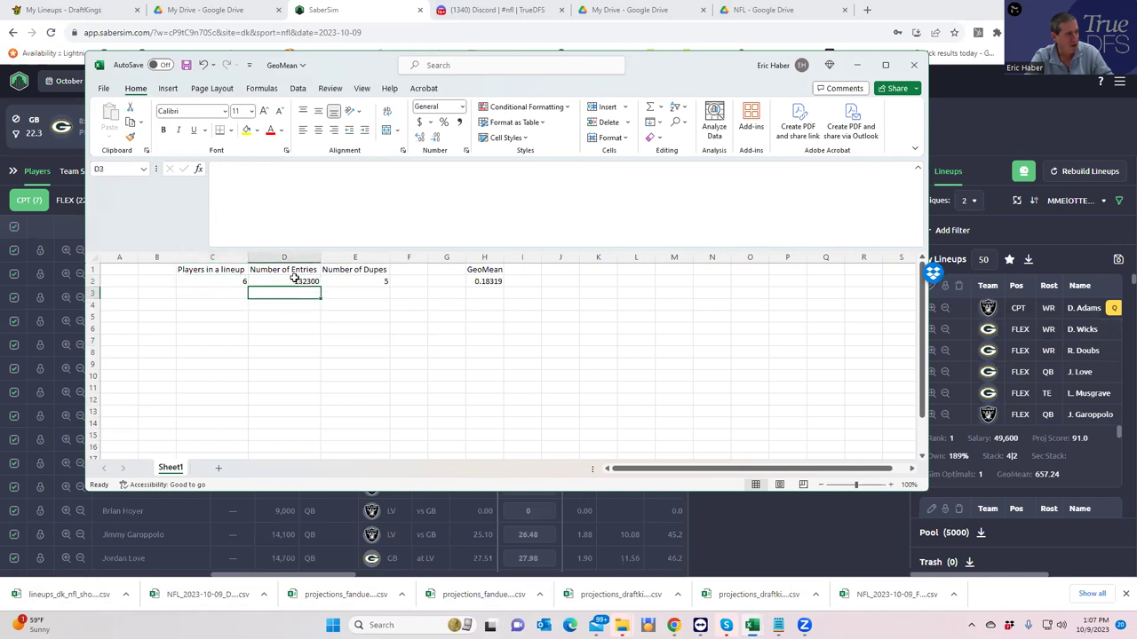
left_click(365, 283)
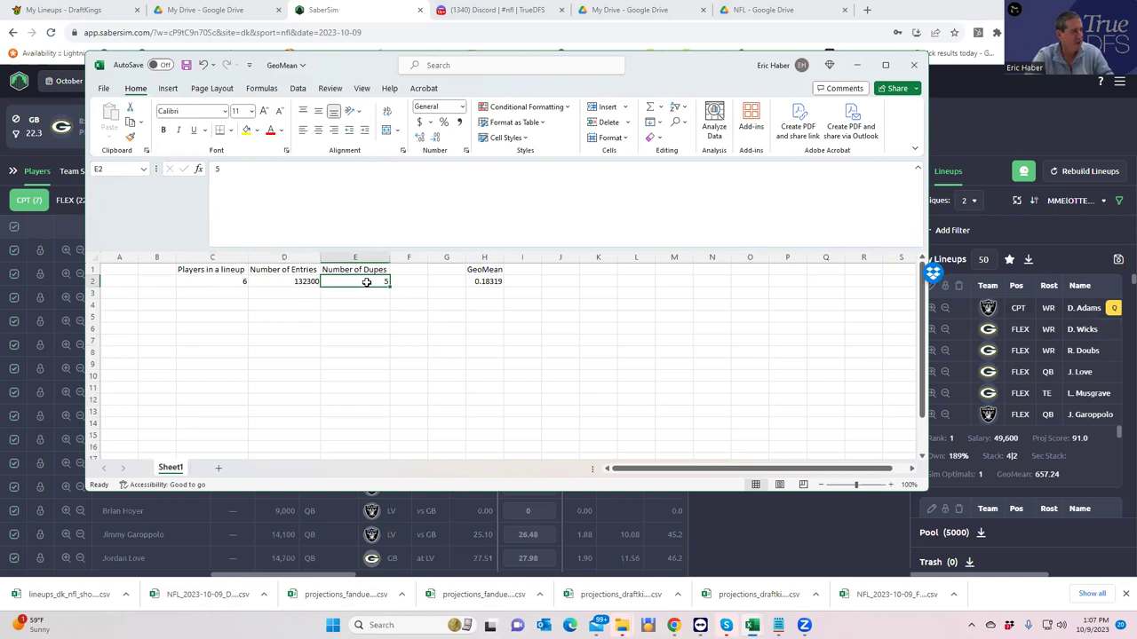
left_click(487, 280)
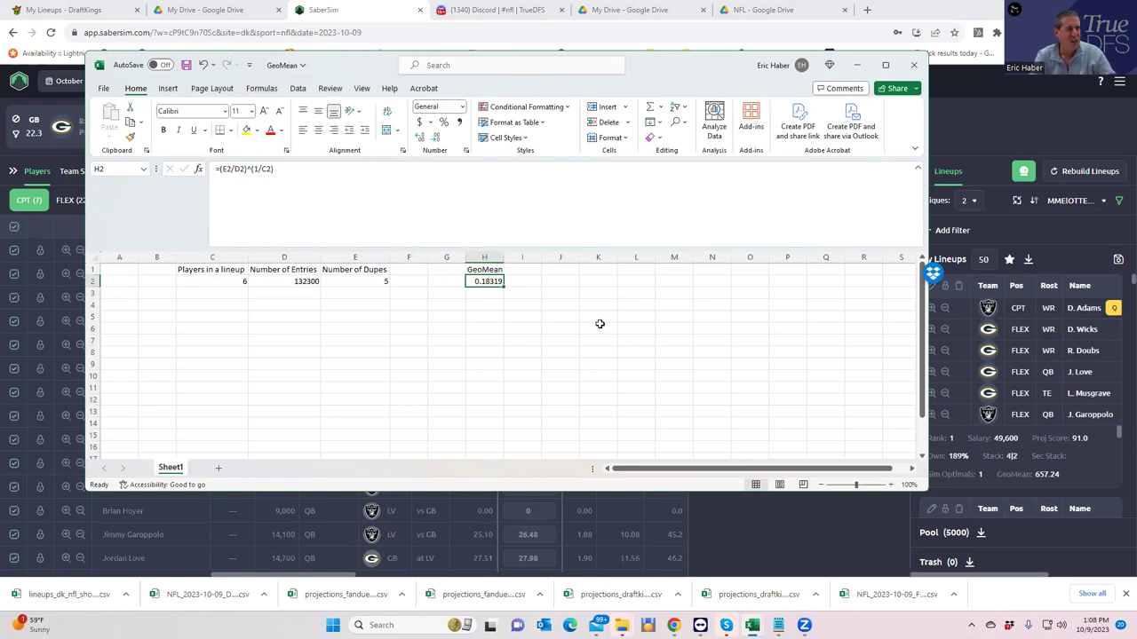
left_click(362, 294)
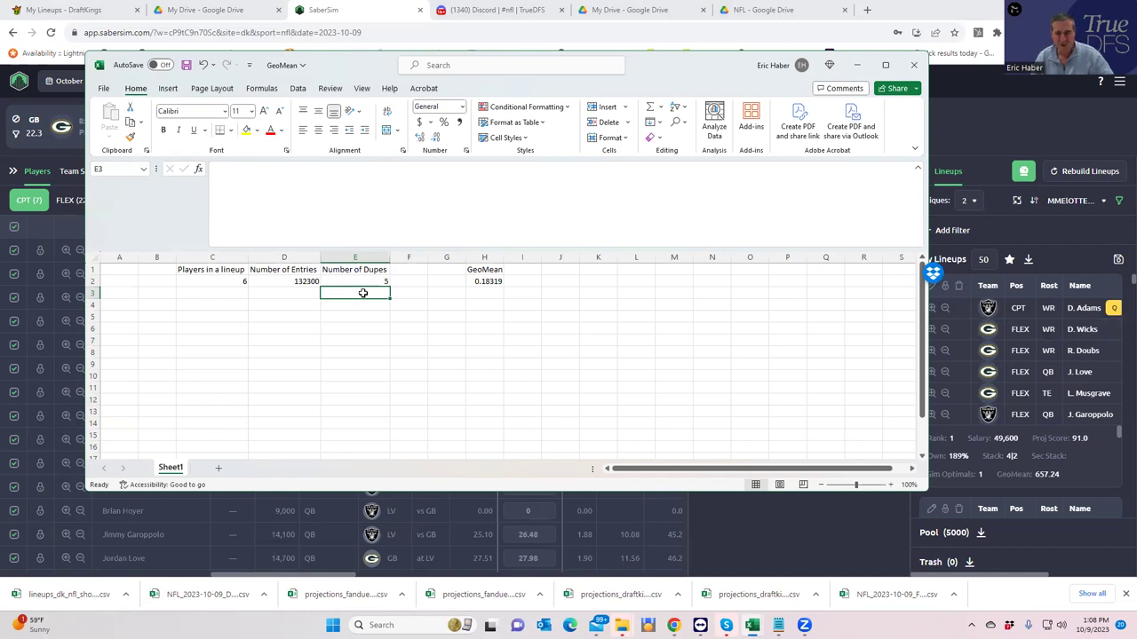
left_click(377, 282)
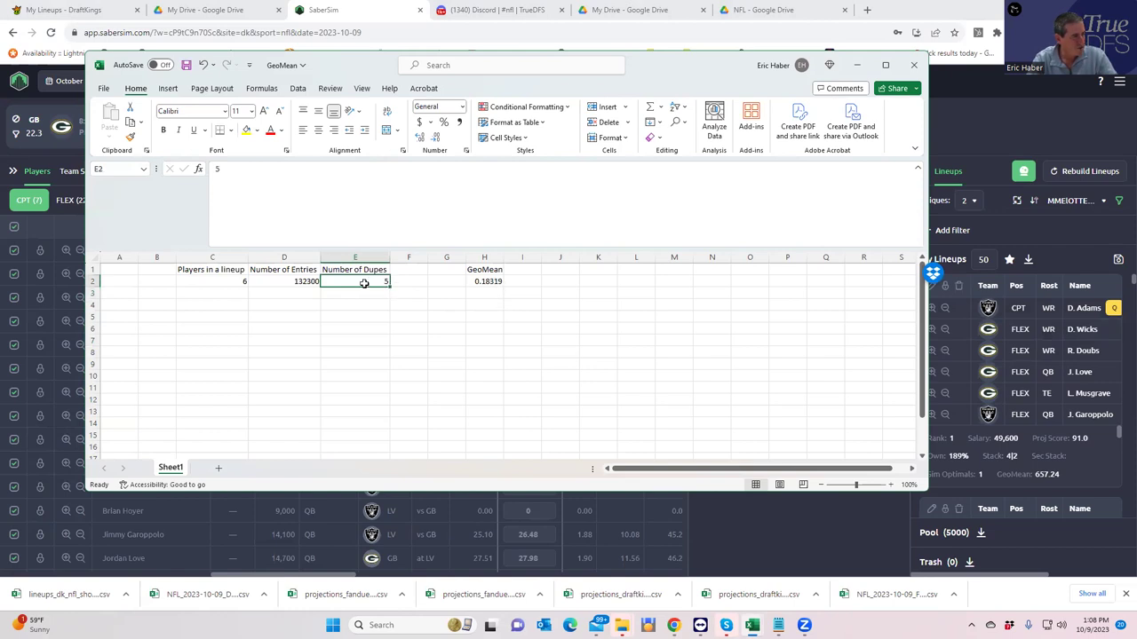
left_click(477, 282)
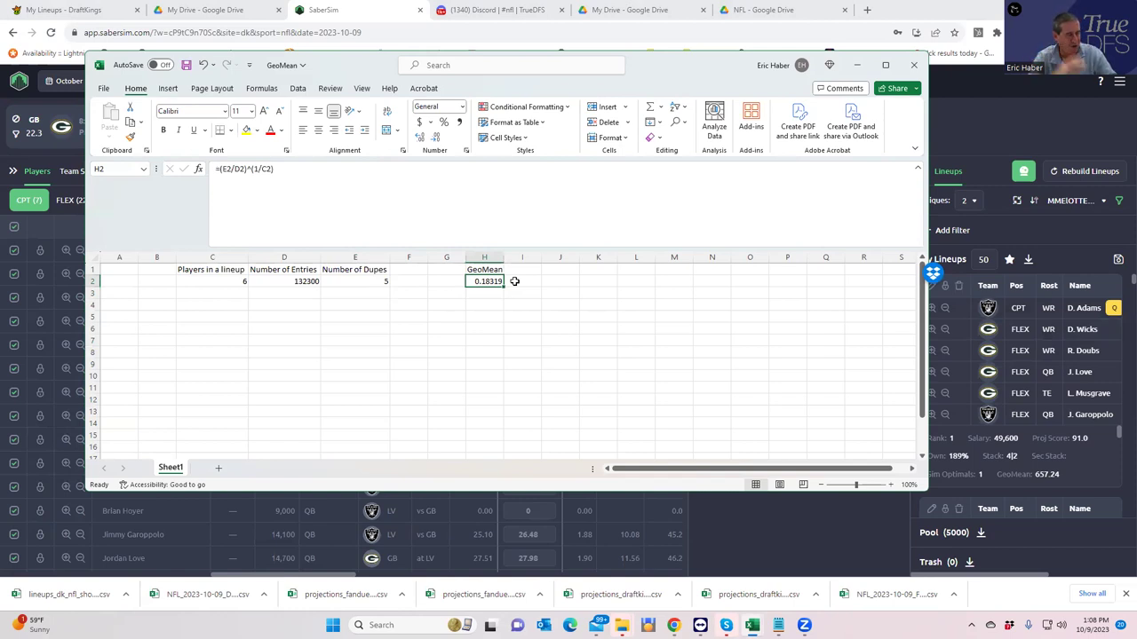
left_click(860, 68)
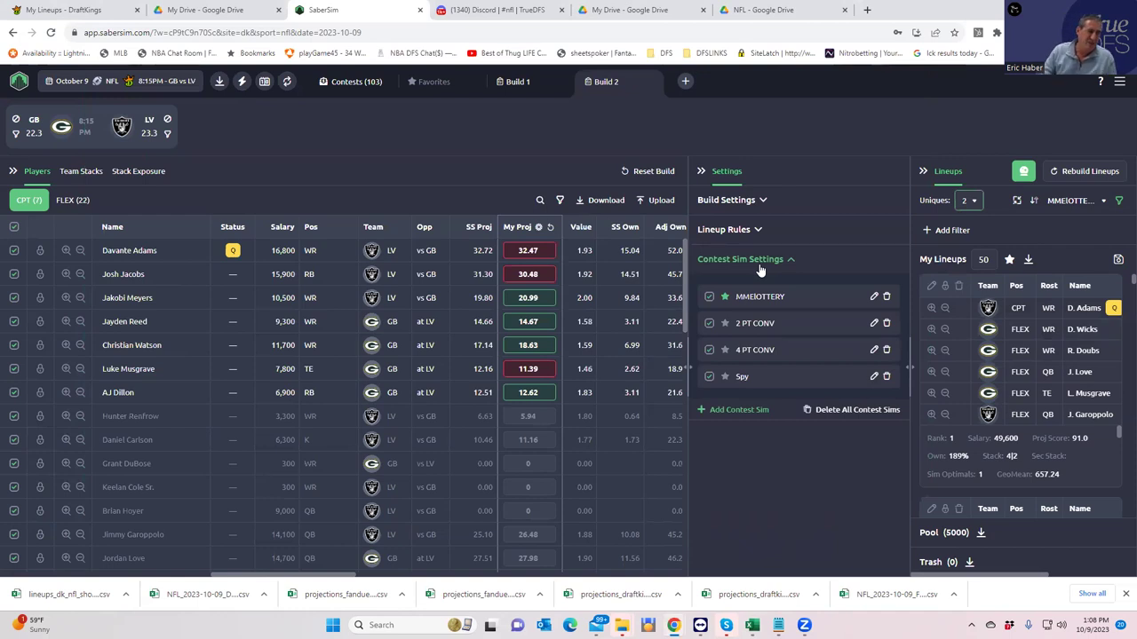
Review the lineup rules in SaberSim, from the group rules down to the My Own GeoMean aggregator rule.
left_click(723, 229)
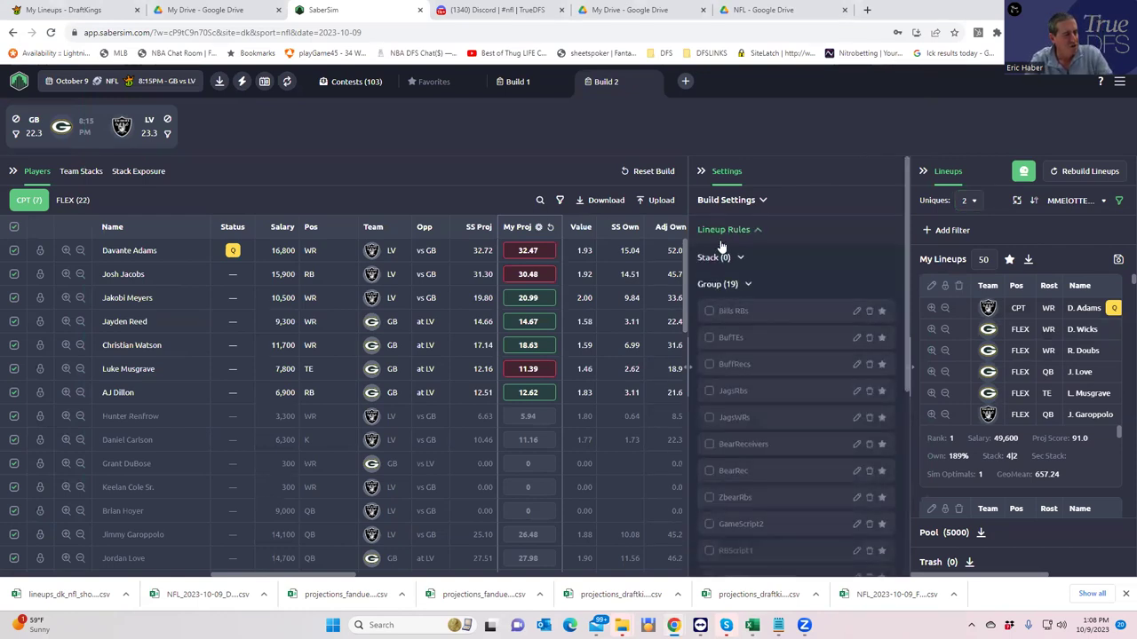
scroll(756, 423, "down", 4)
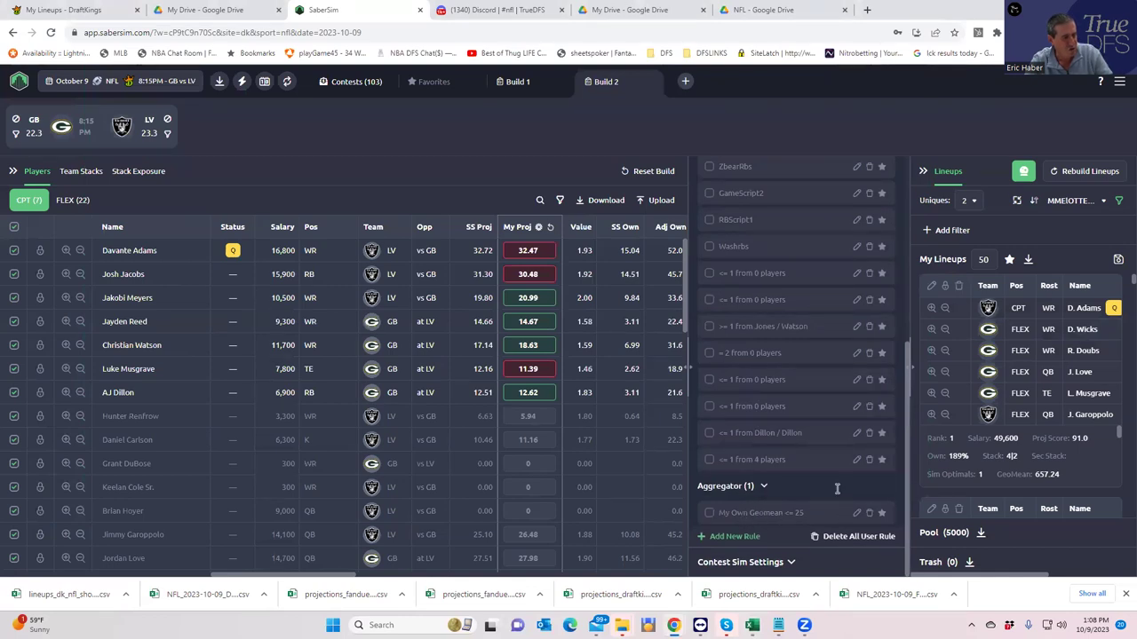
scroll(844, 461, "up", 1)
scroll(849, 430, "up", 5)
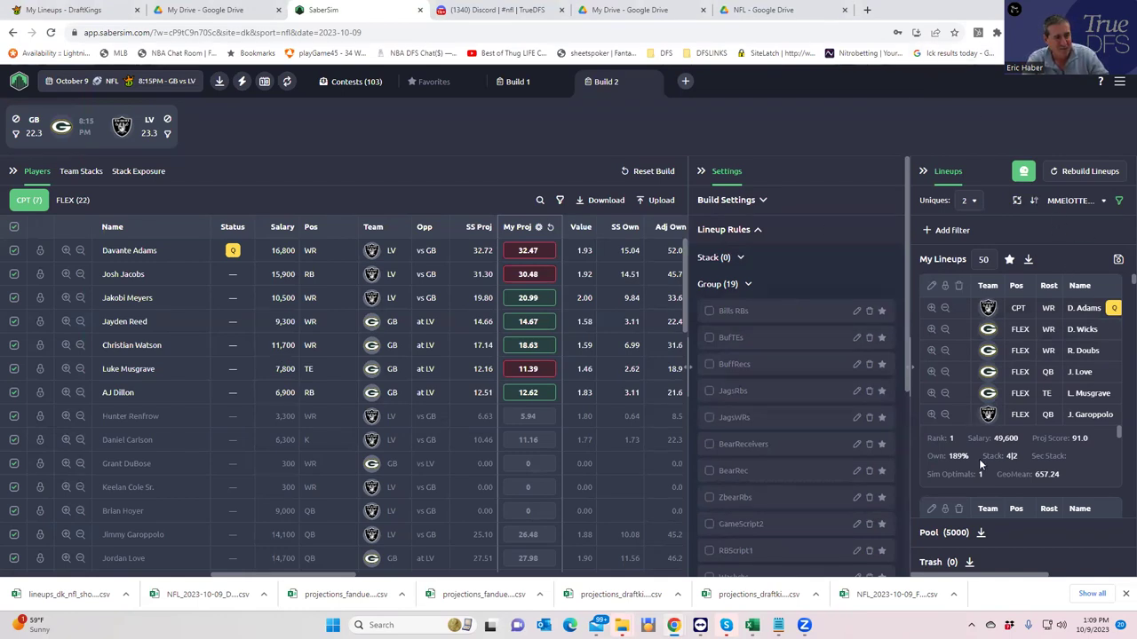
Set the lineup uniques to 1 and hide the lineup filter row.
left_click(972, 207)
left_click(971, 229)
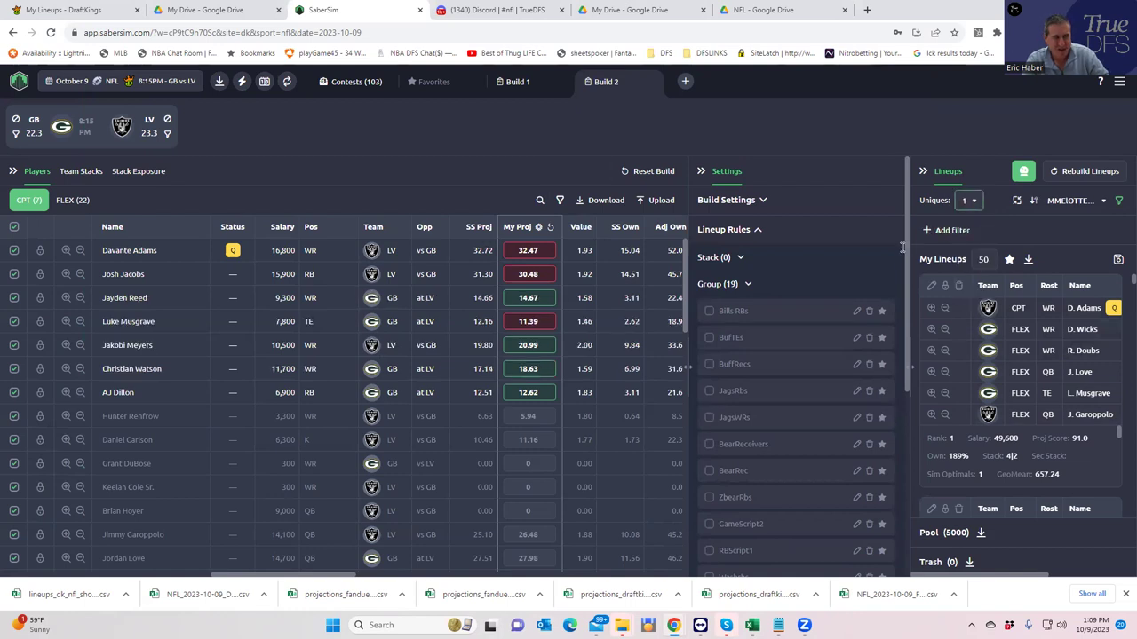
left_click(1121, 204)
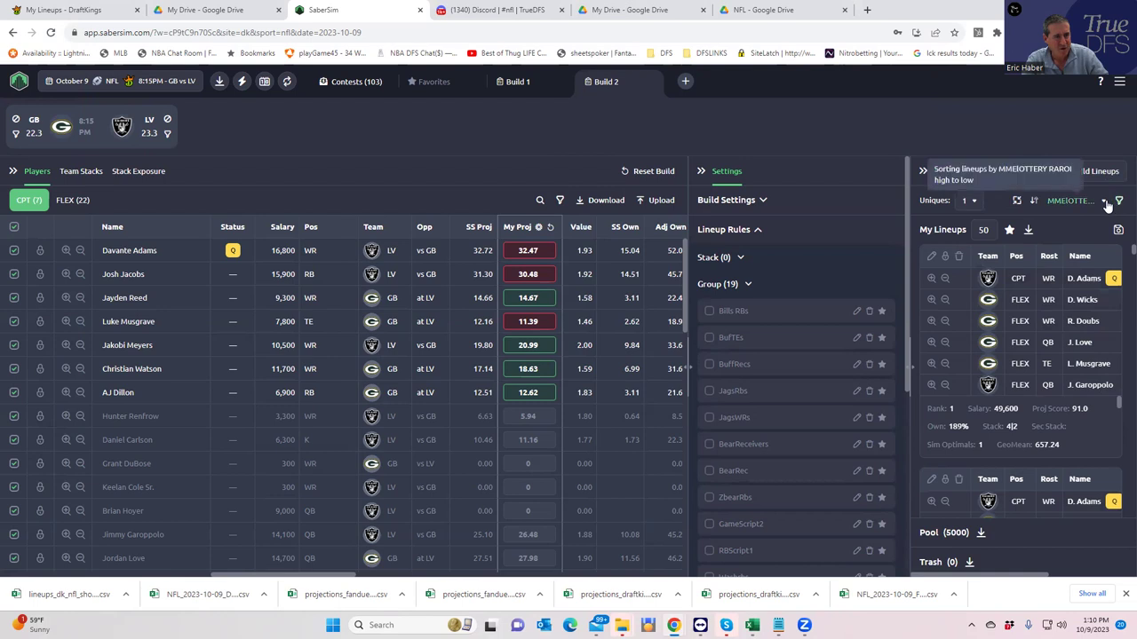
Open the GeoTest custom lineup metric, check its variable, aggregation and value type, and save it unchanged.
left_click(1105, 202)
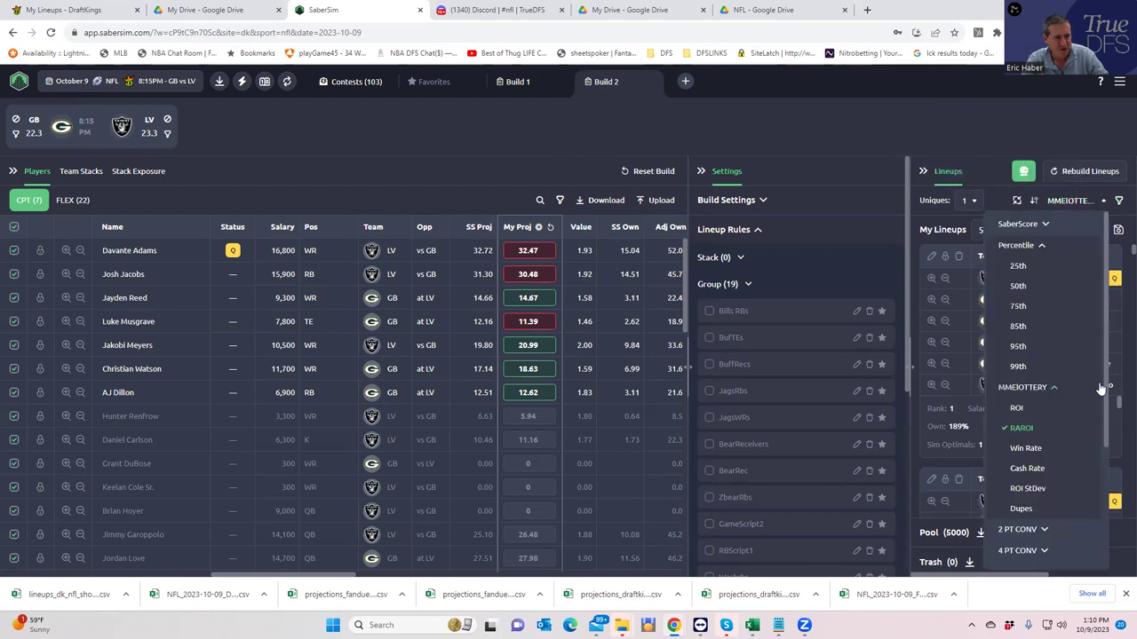
scroll(1107, 384, "down", 3)
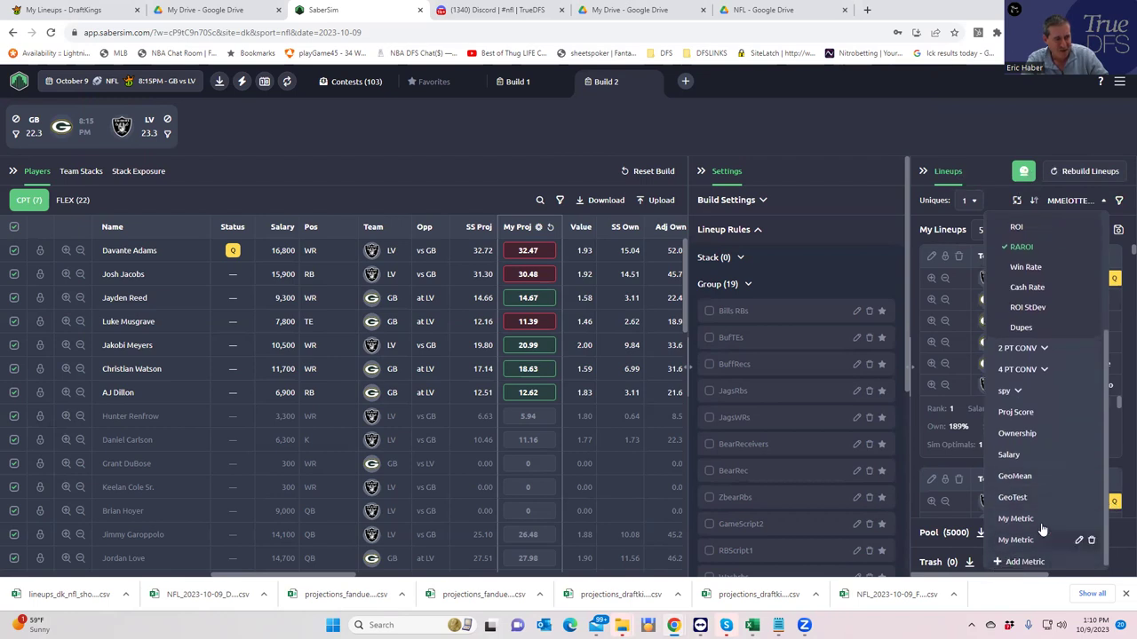
left_click(1080, 499)
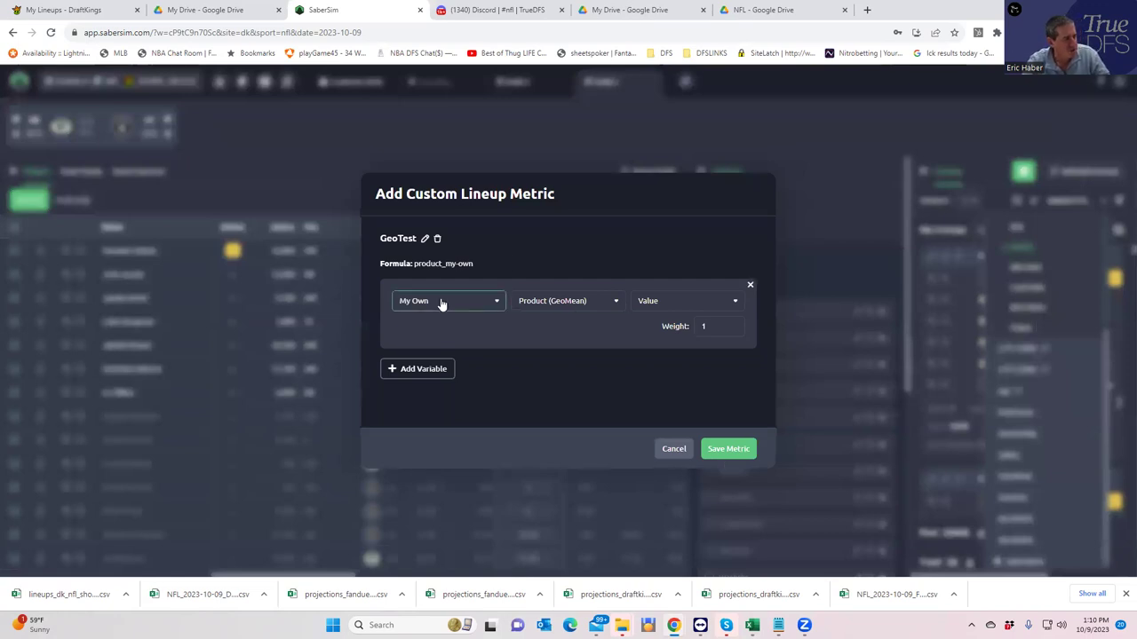
left_click(551, 304)
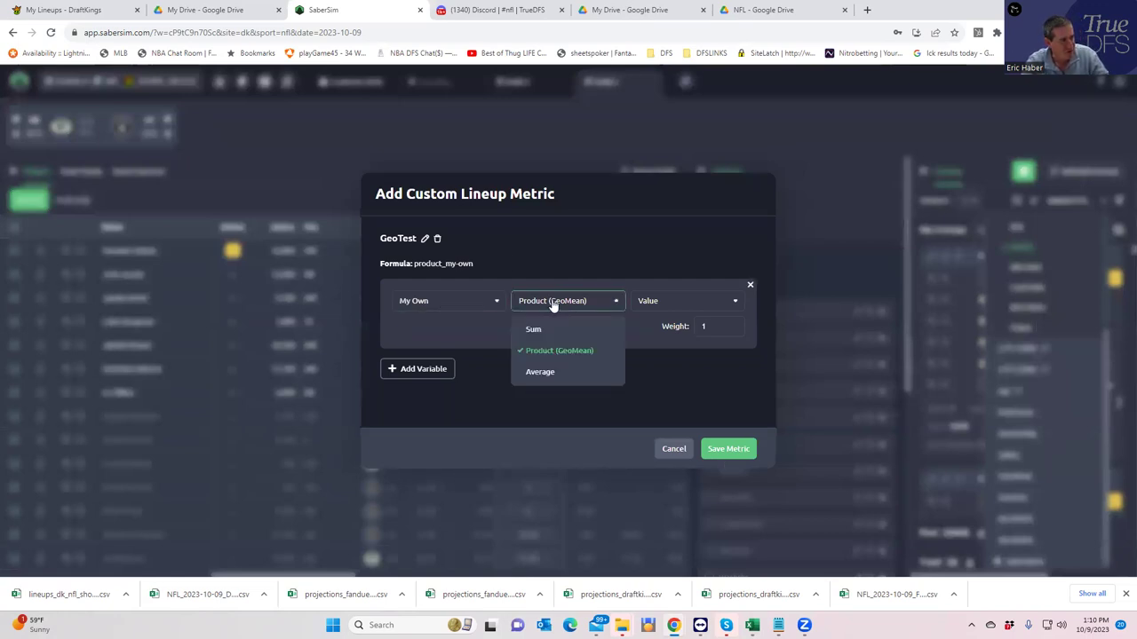
left_click(552, 304)
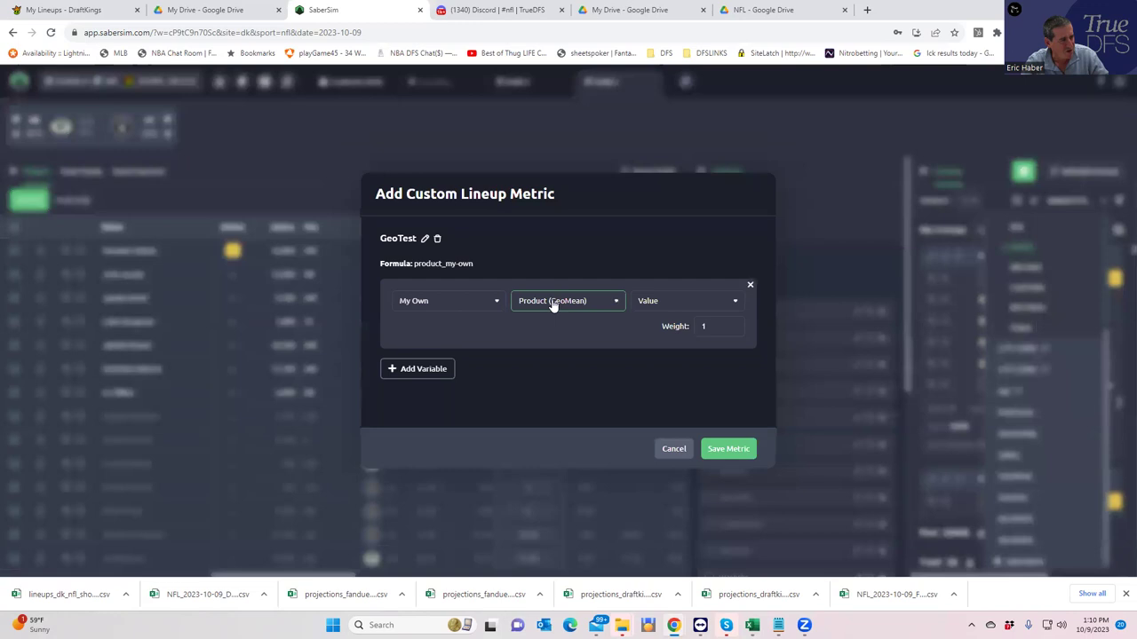
left_click(649, 303)
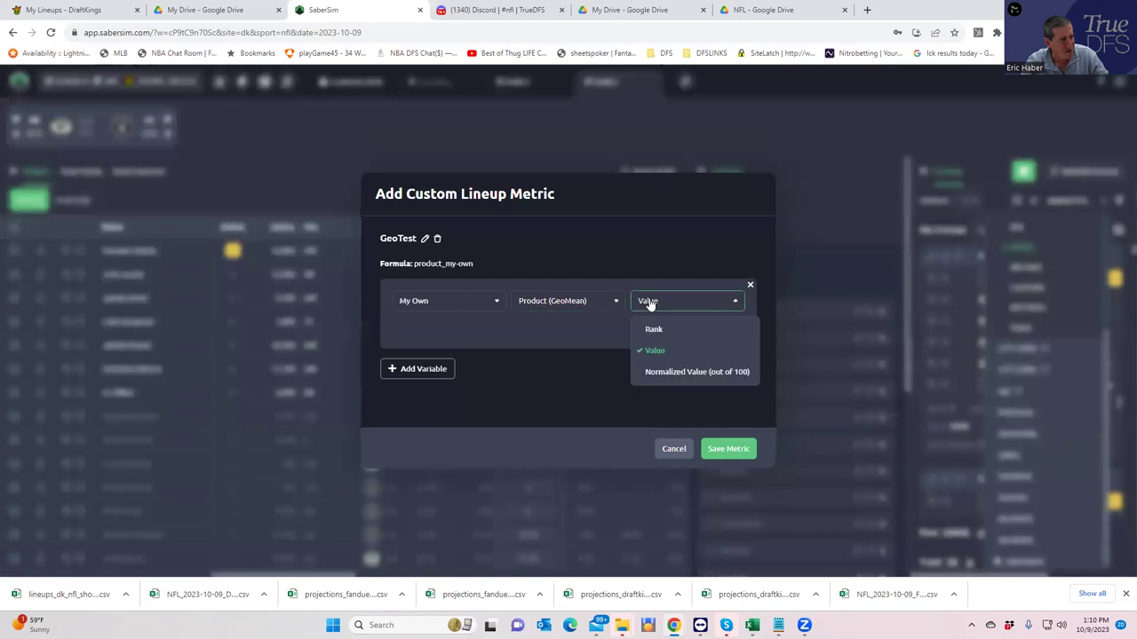
left_click(541, 336)
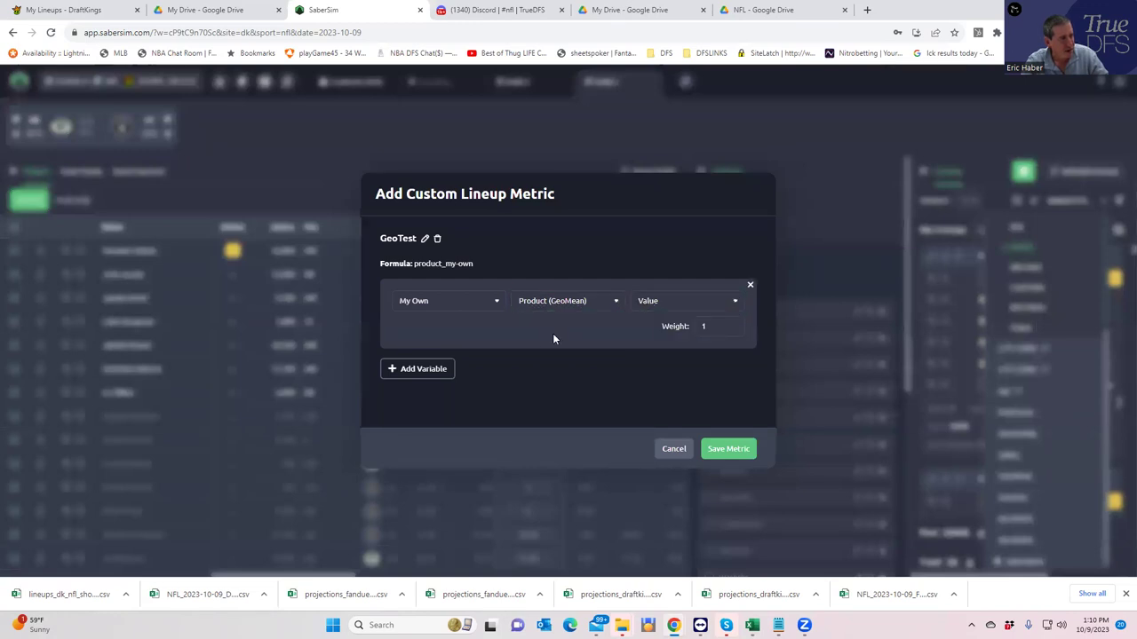
left_click(718, 450)
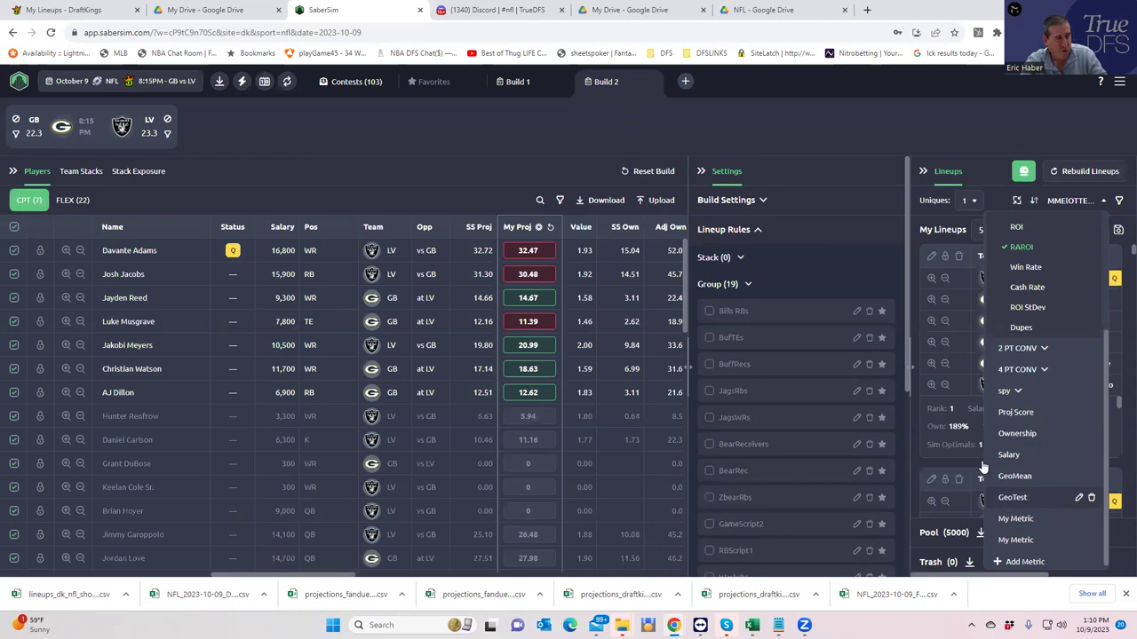
left_click(757, 141)
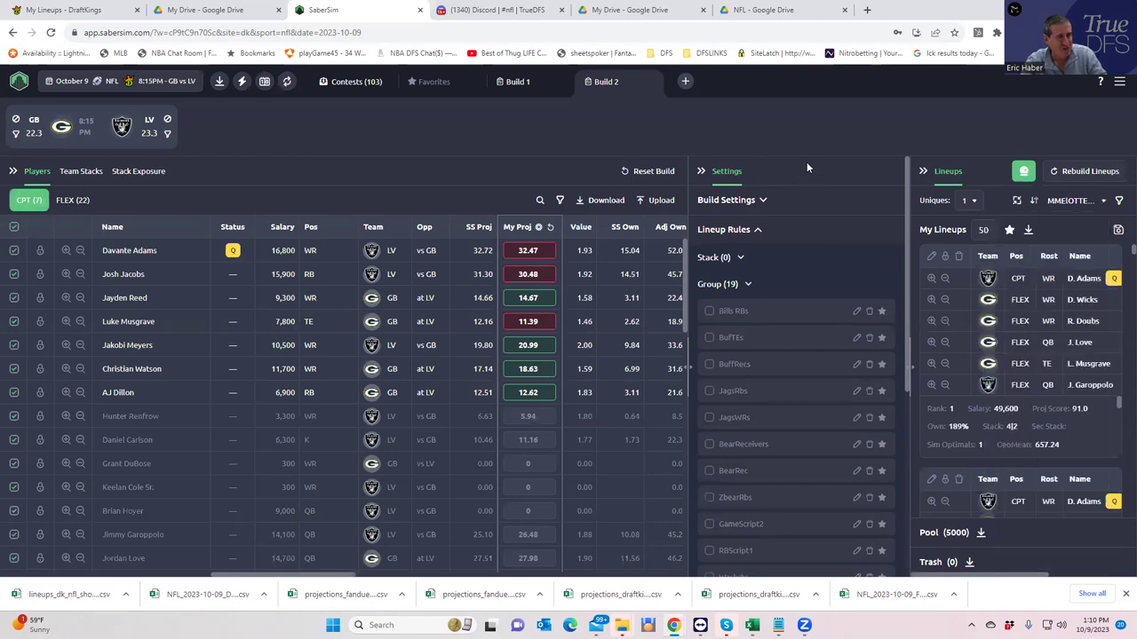
Add and save a lineup pool filter that shows lineups with GeoTest less than 18.
left_click(1119, 203)
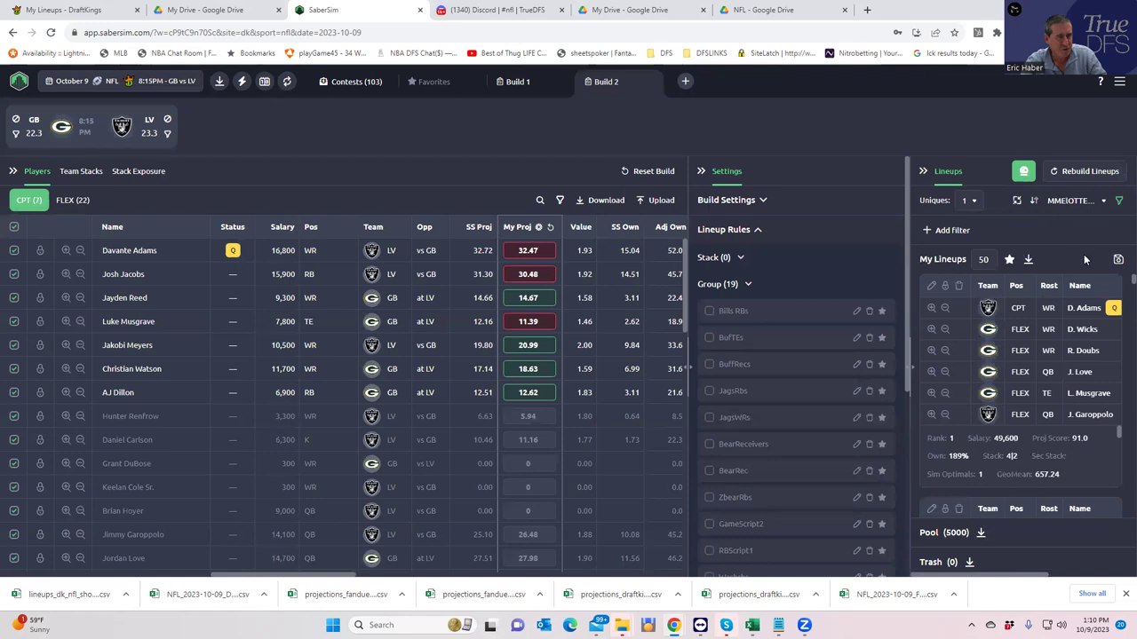
left_click(927, 231)
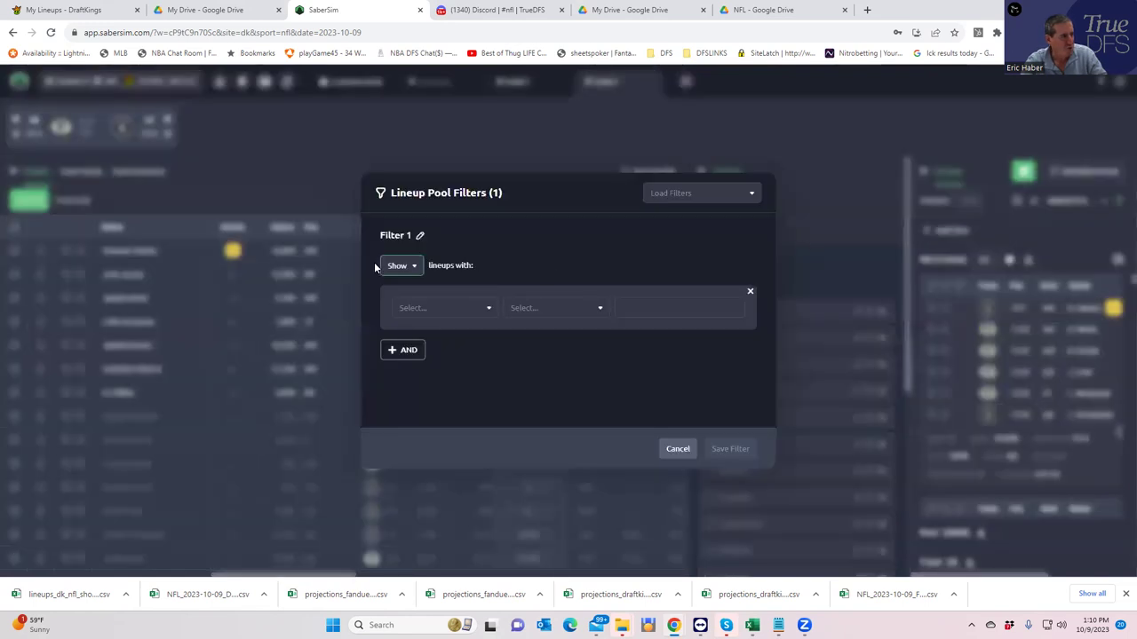
left_click(430, 310)
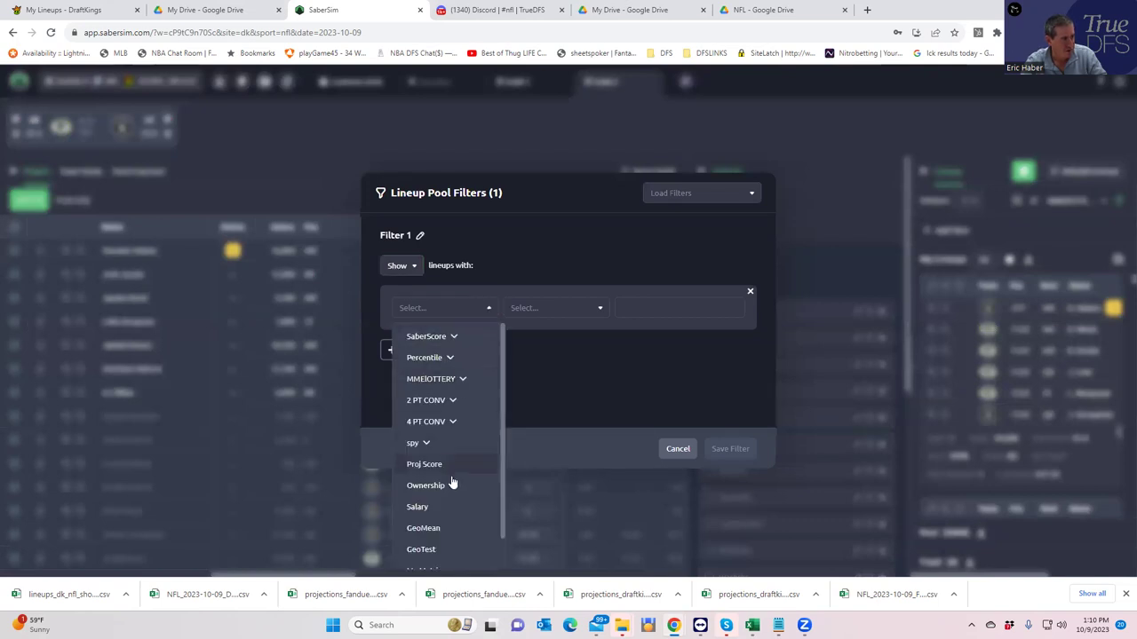
left_click(421, 550)
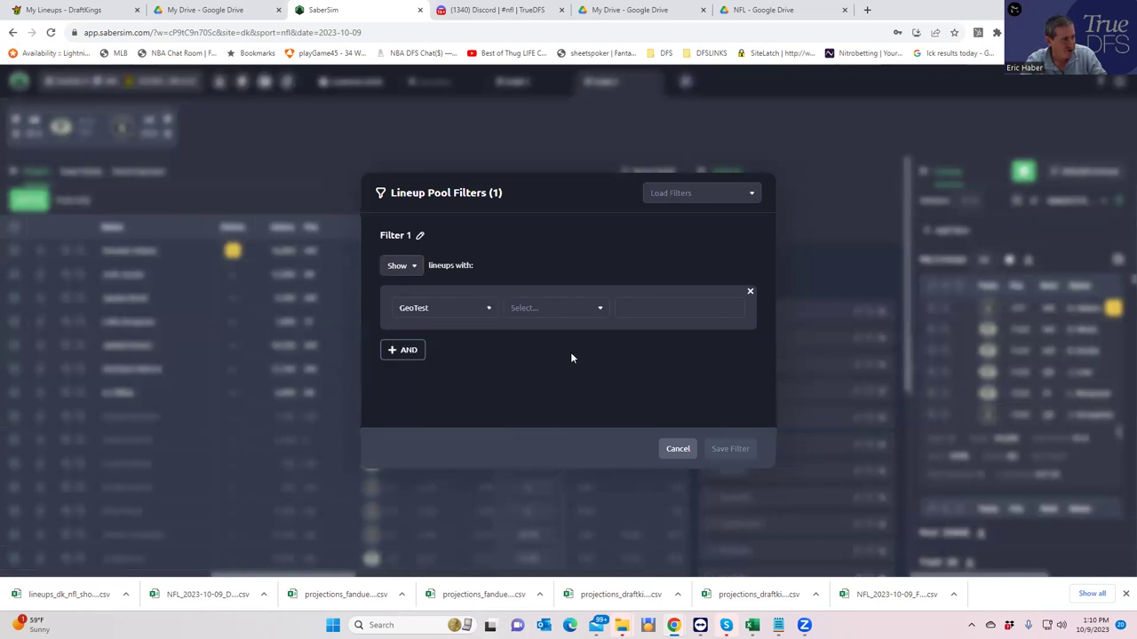
left_click(579, 310)
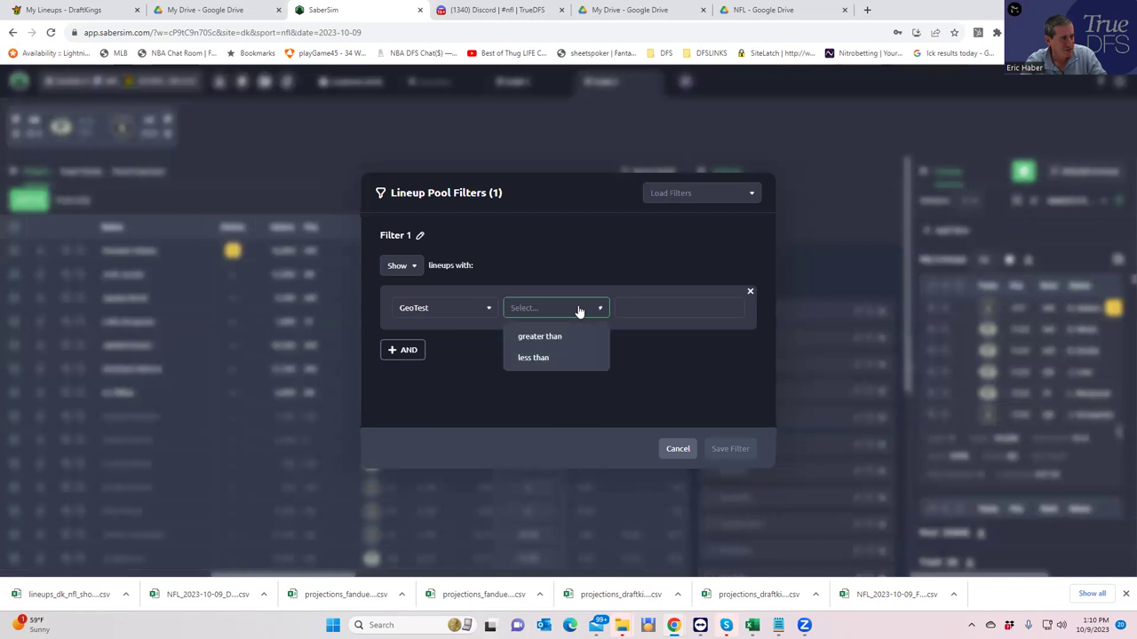
left_click(536, 358)
left_click(630, 308)
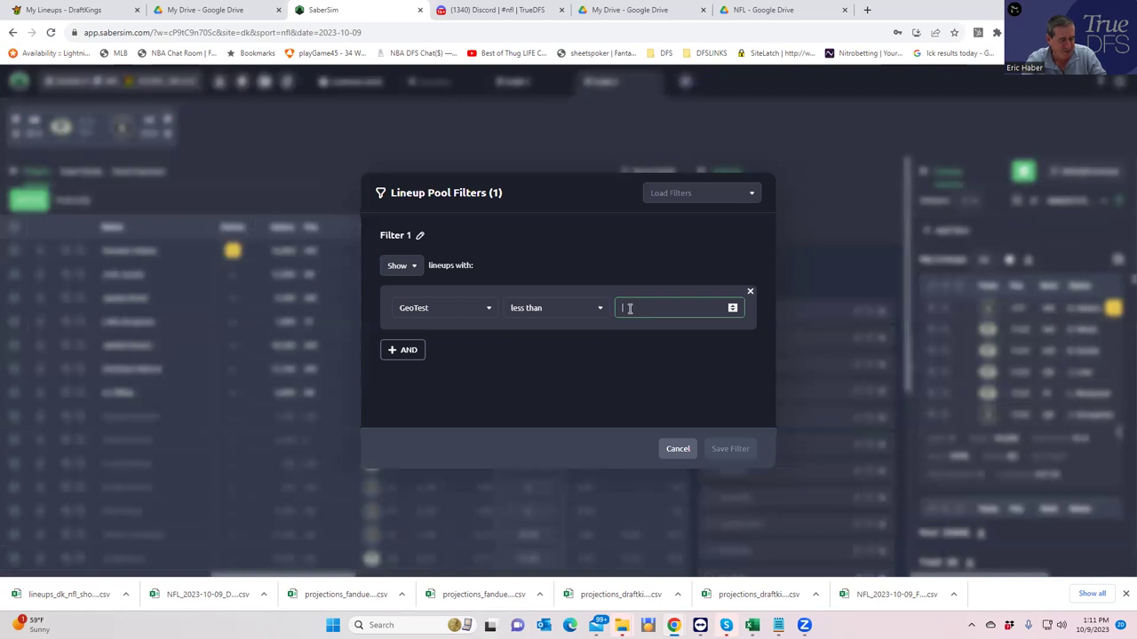
type("18")
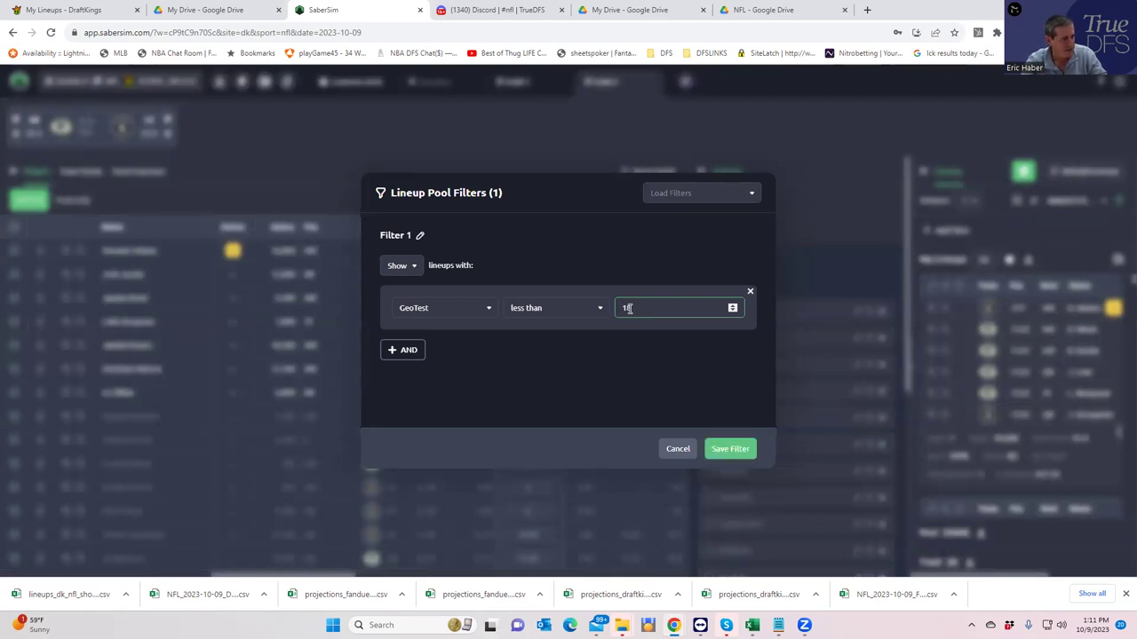
left_click(728, 450)
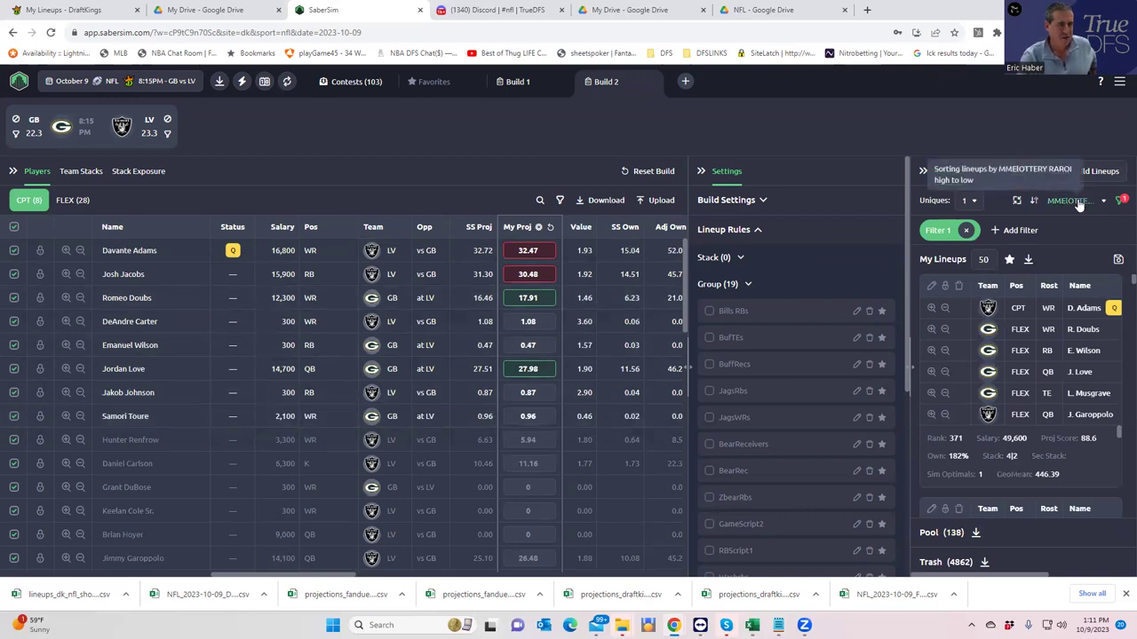
Examine the filtered lineups and check the second lineup's GeoTest value in its statistics.
scroll(1021, 390, "down", 2)
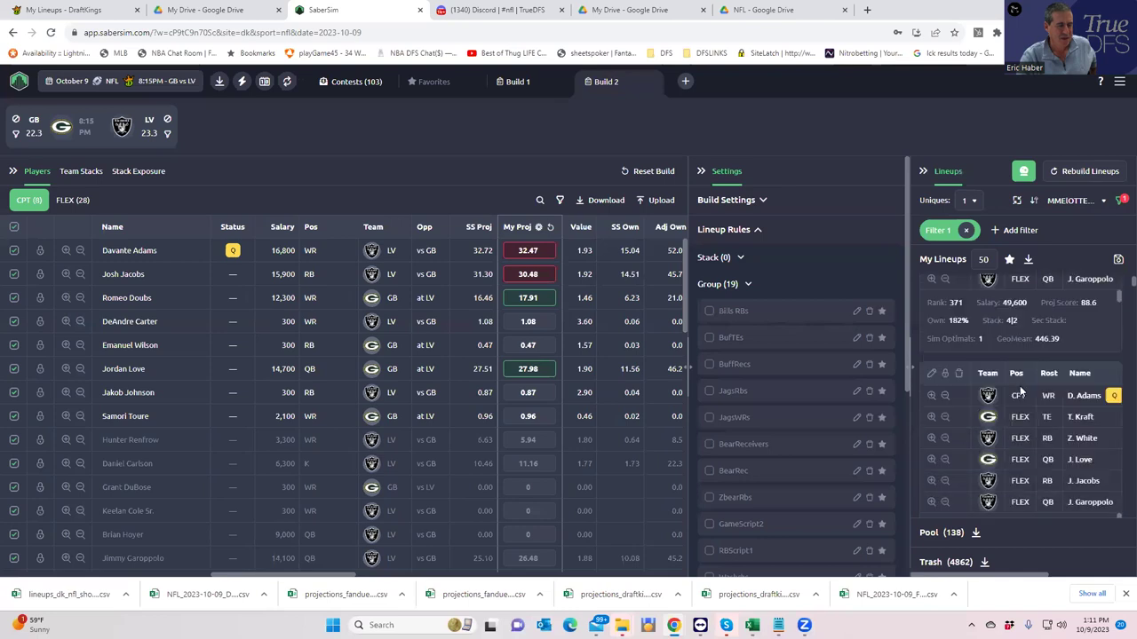
scroll(1021, 391, "down", 1)
scroll(1027, 401, "down", 3)
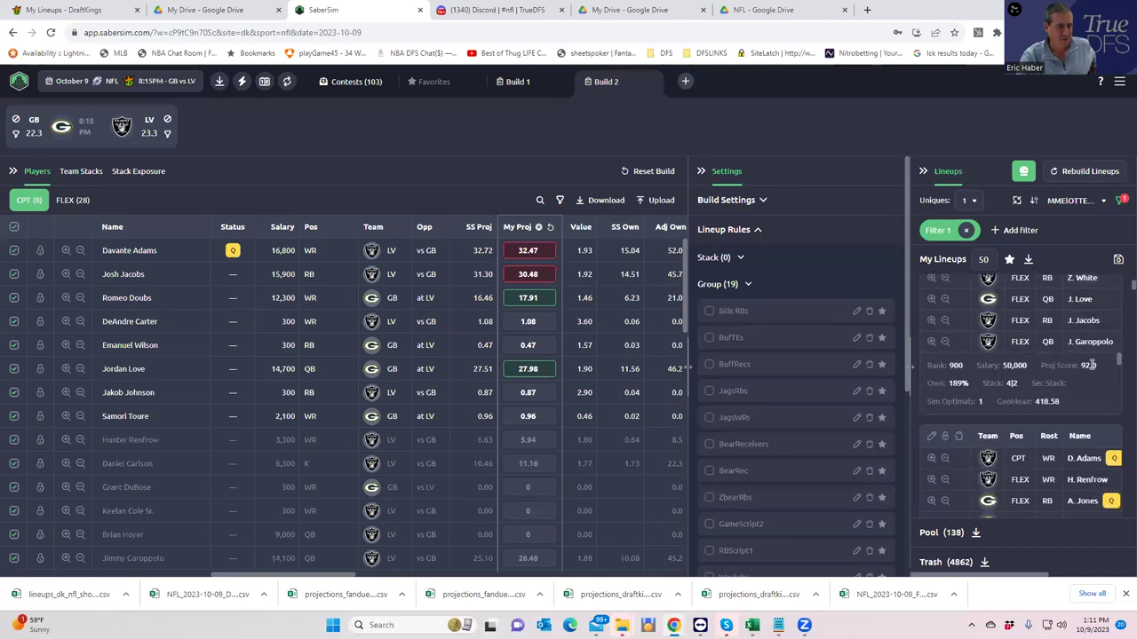
left_click_drag(1118, 363, 1118, 375)
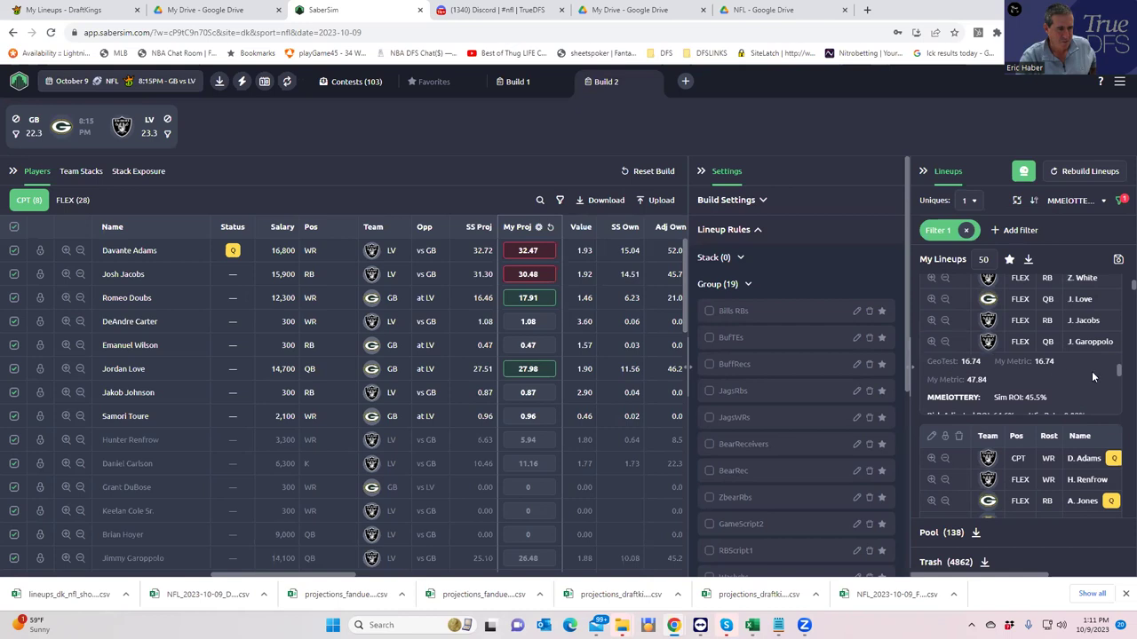
Review the ownership, GeoTest and sim ROI statistics of the filtered lineups.
scroll(1118, 375, "down", 1)
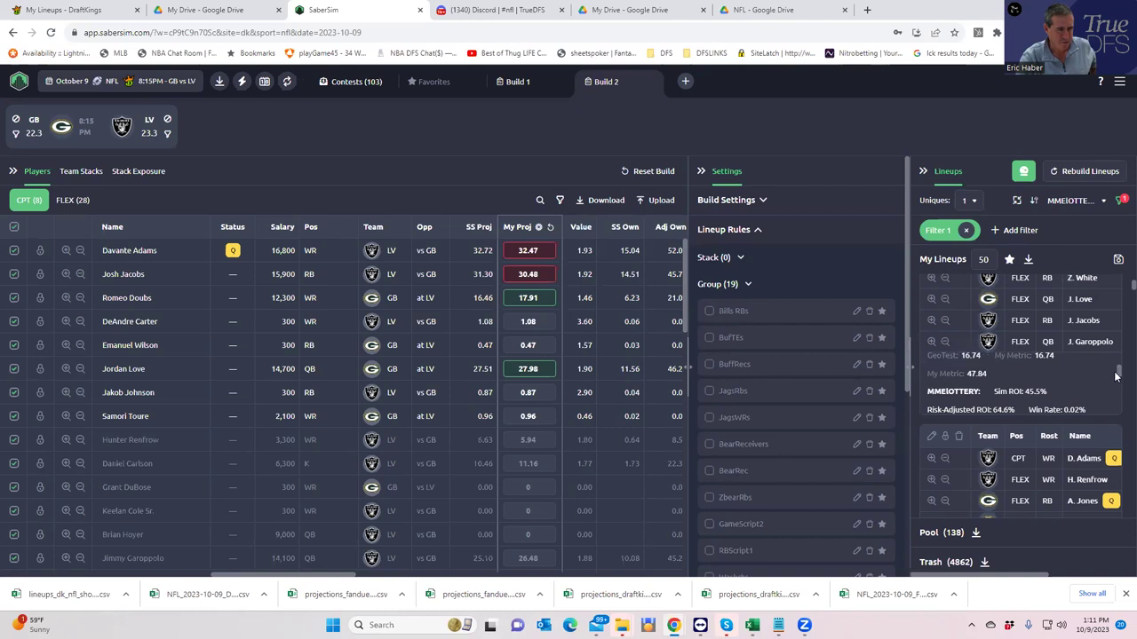
left_click_drag(1117, 374, 1119, 349)
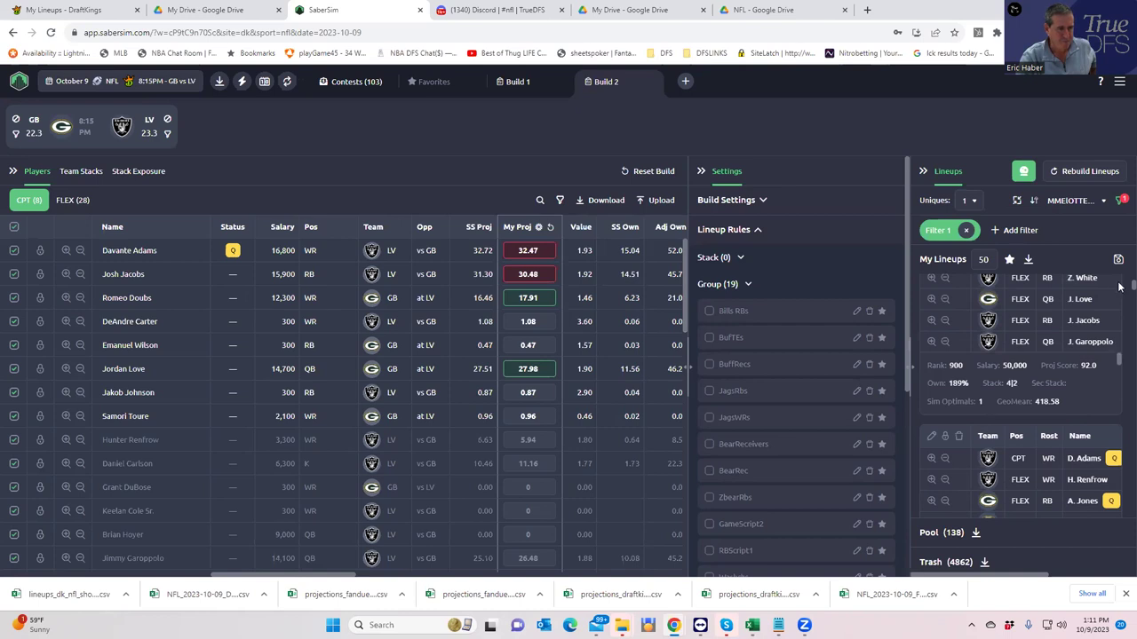
scroll(1119, 286, "down", 2)
scroll(1057, 373, "down", 2)
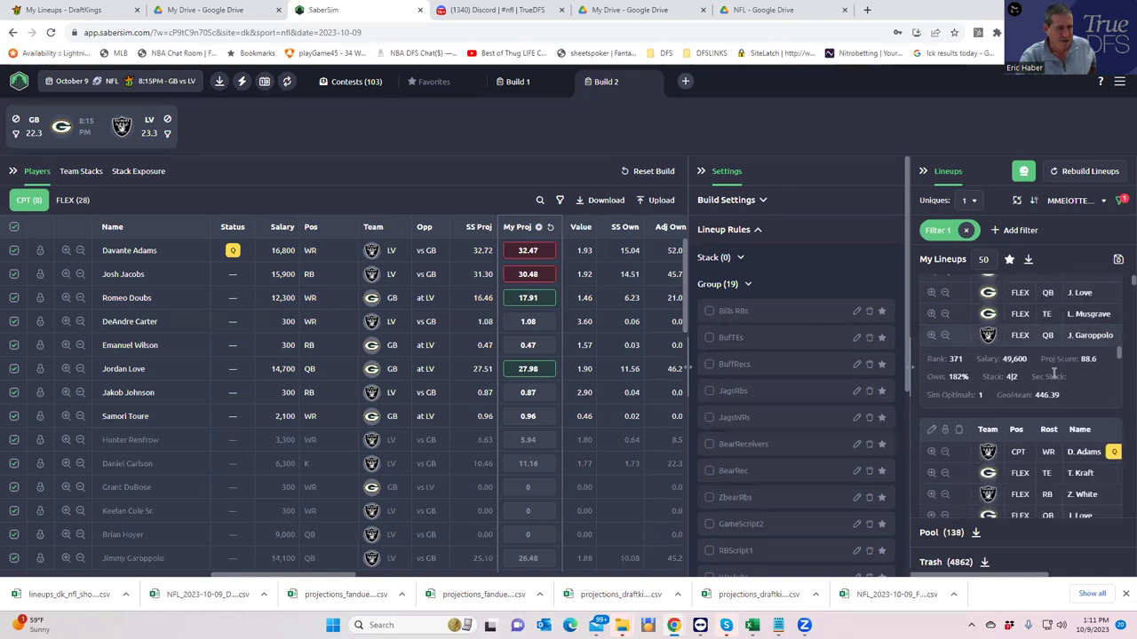
scroll(1042, 411, "down", 2)
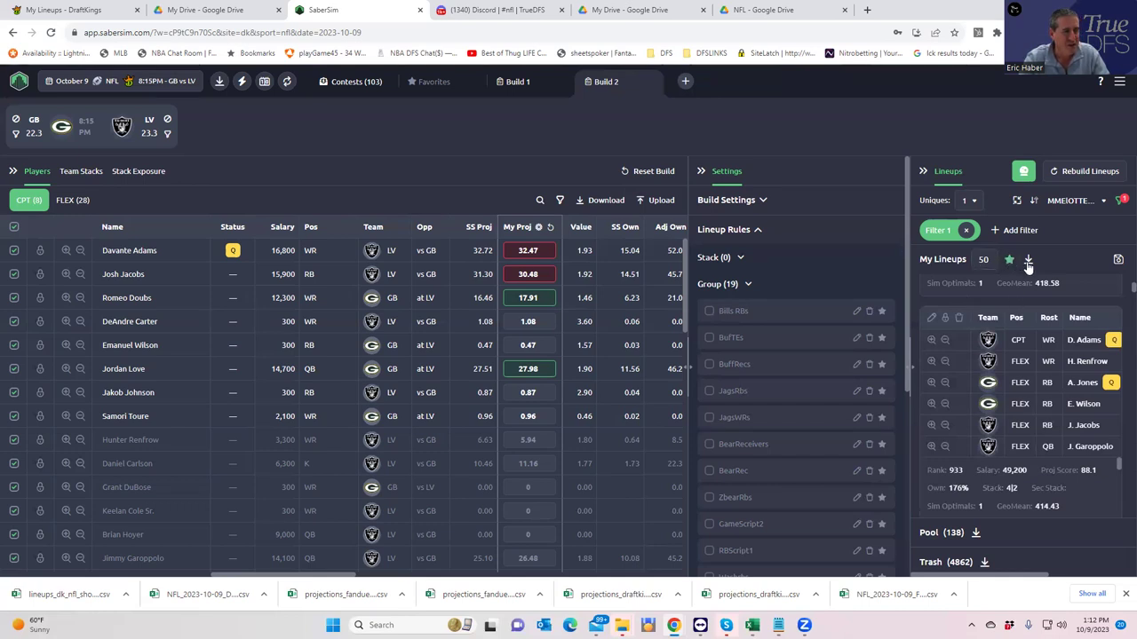
Save the 50 lineups with only the NFL Showdown $2.25M contest selected.
left_click(1119, 263)
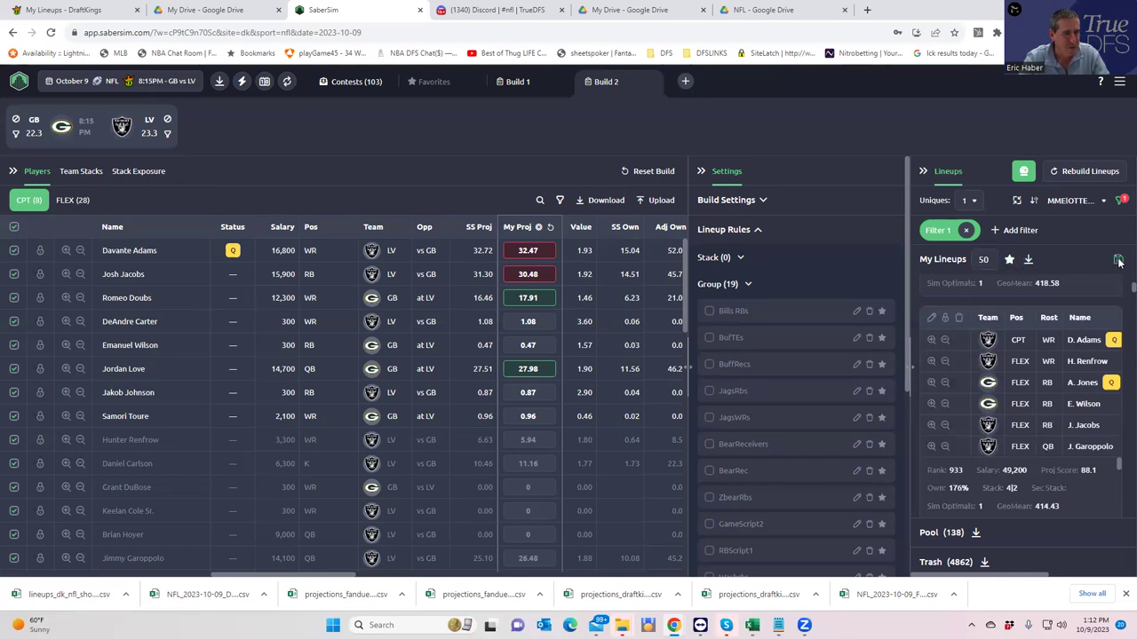
left_click(372, 179)
left_click(384, 249)
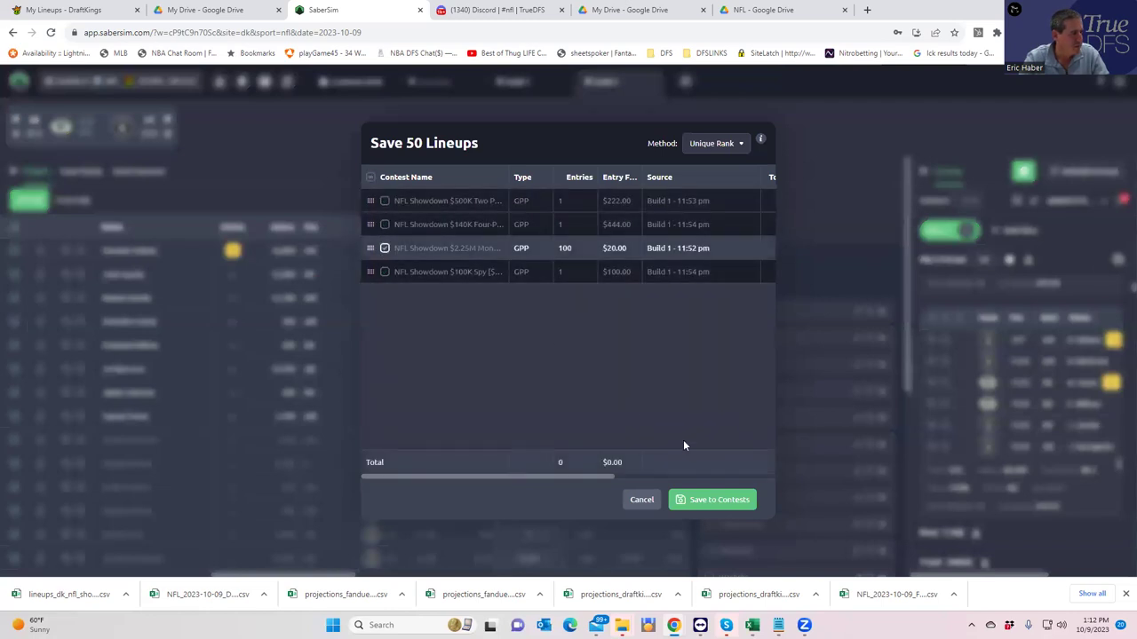
left_click(711, 503)
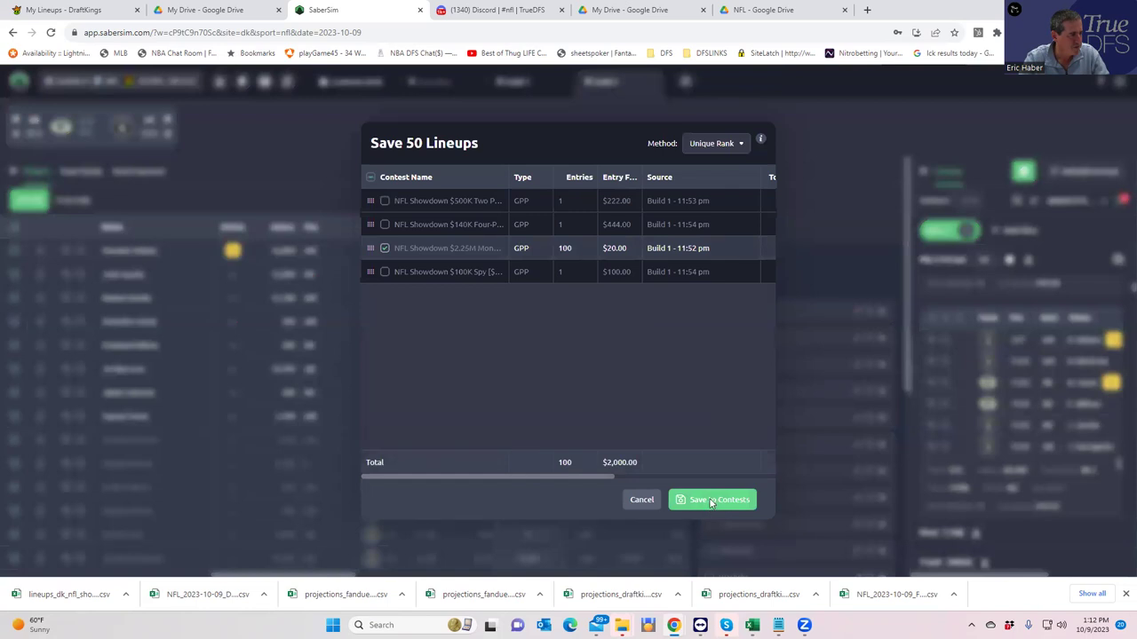
Set the number of lineups to 100 and save them to the NFL Showdown $2.25M contest.
double_click(985, 259)
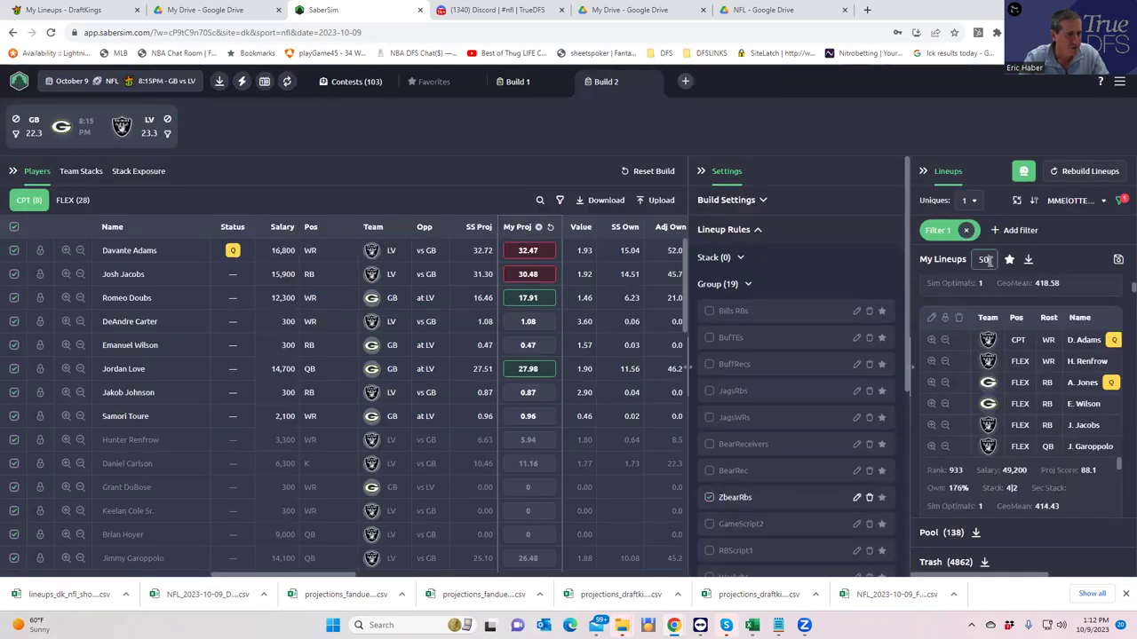
type("100")
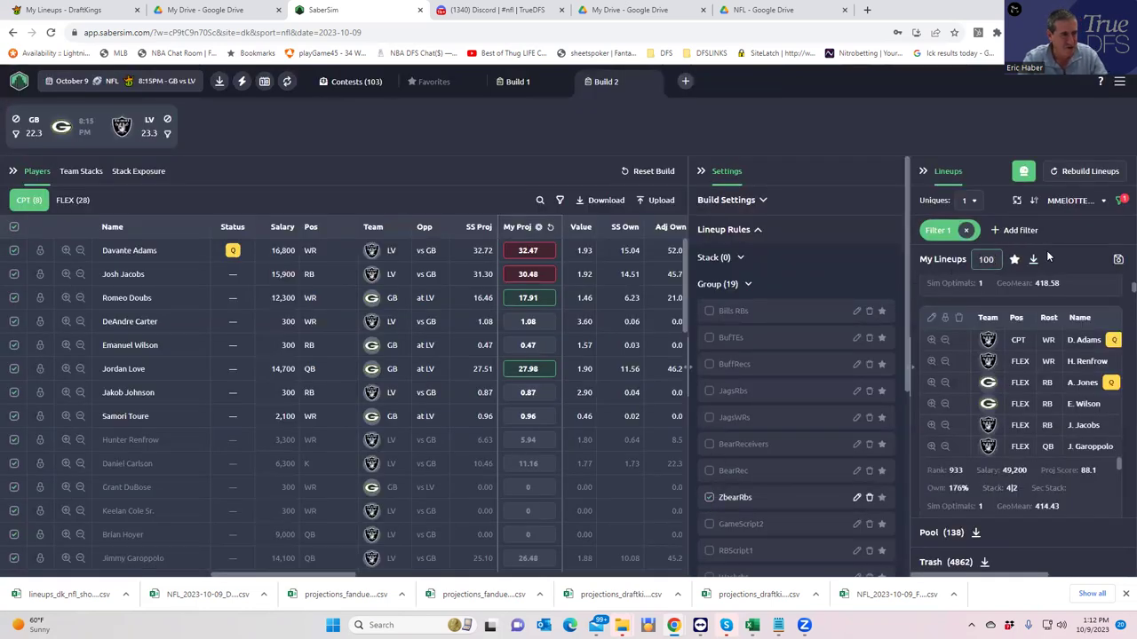
key("Return")
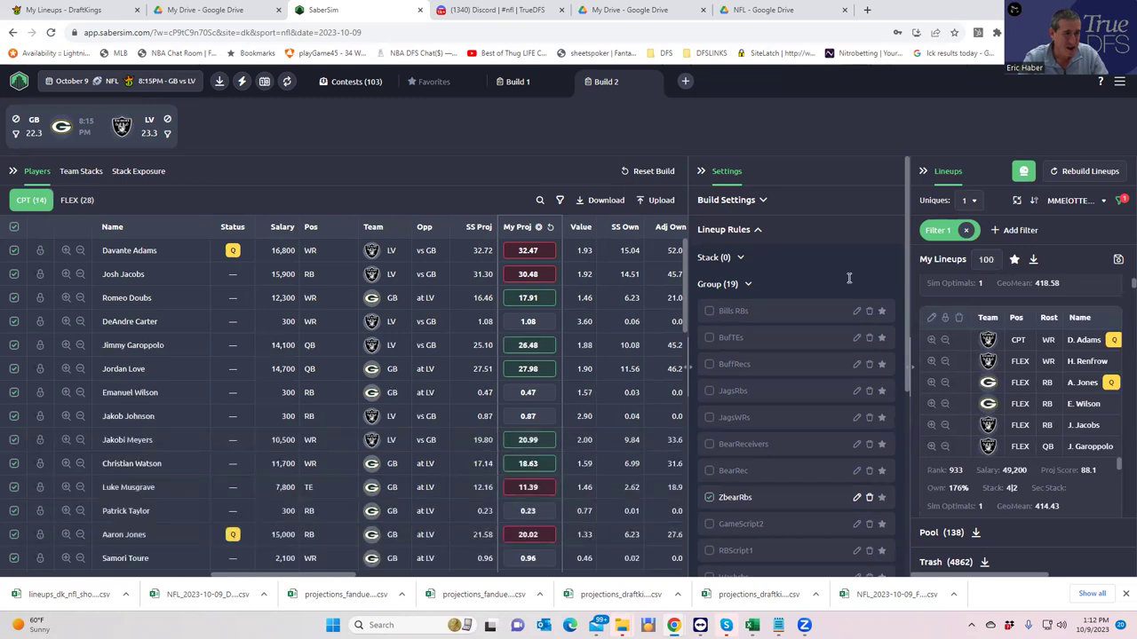
left_click(1116, 260)
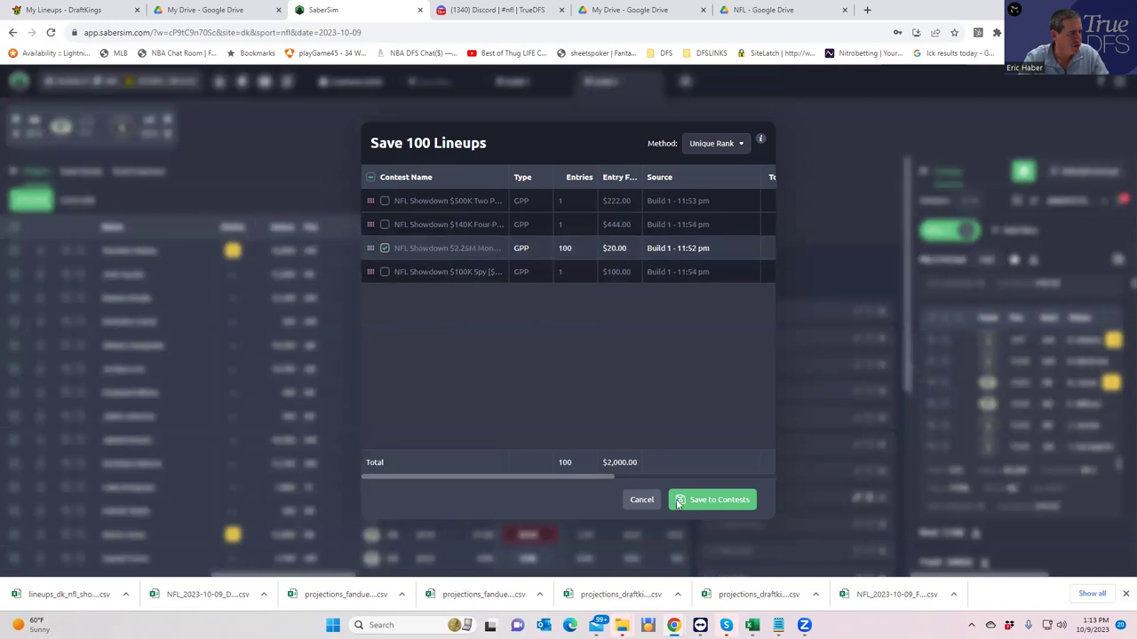
left_click(704, 503)
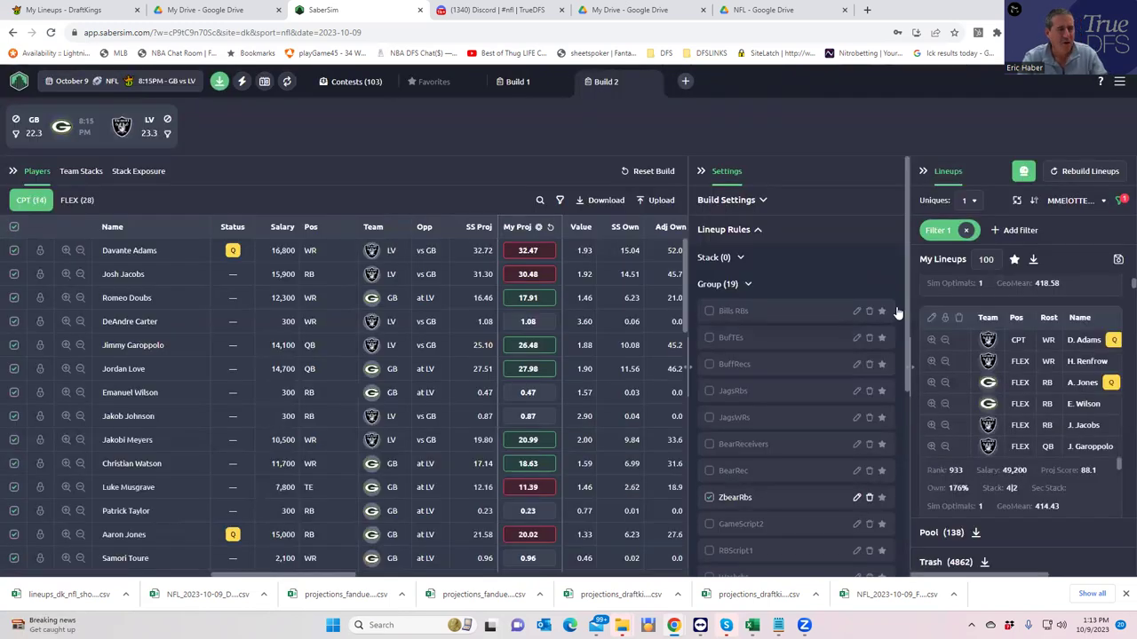
Sort the lineups by RAROI for the 2 PT CONV contest sim and remove Filter 1.
left_click(1074, 203)
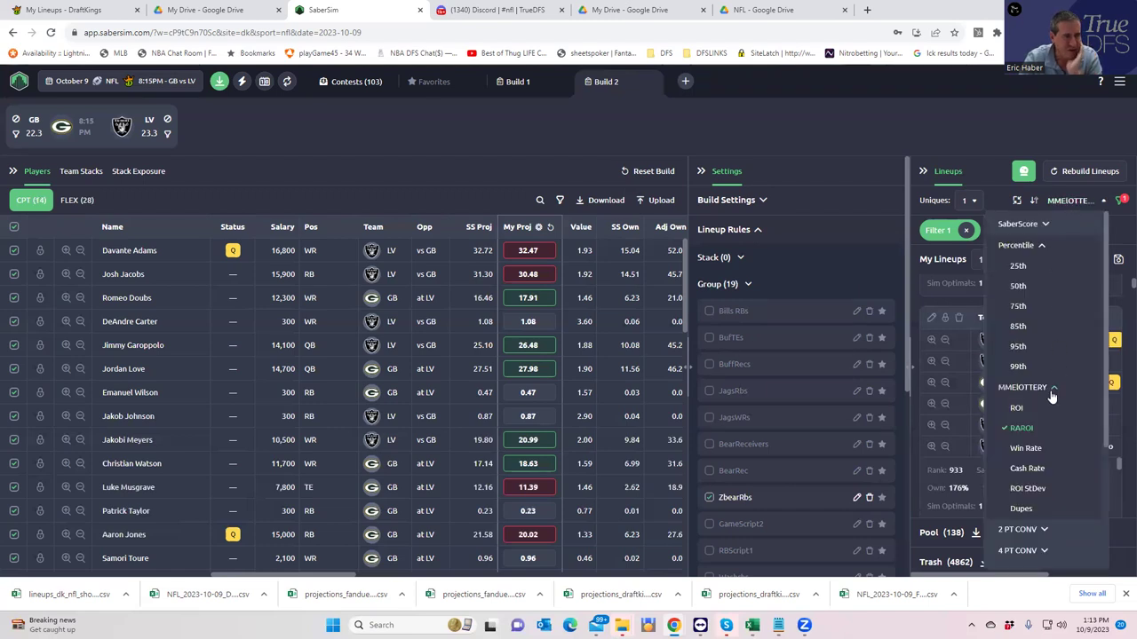
scroll(1053, 452, "down", 2)
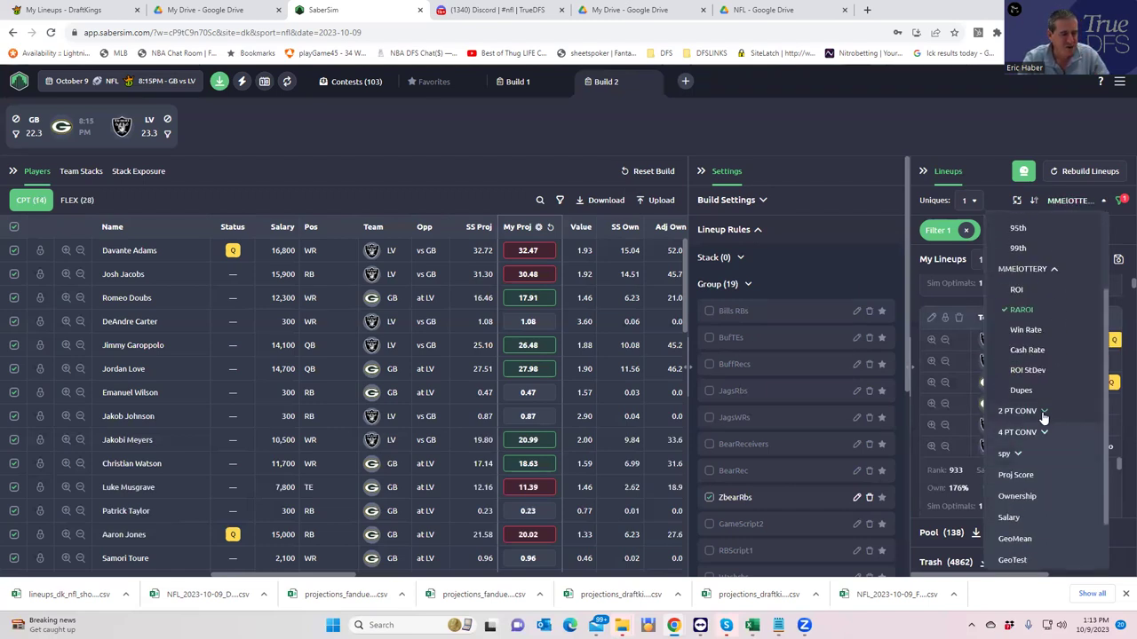
left_click(1042, 412)
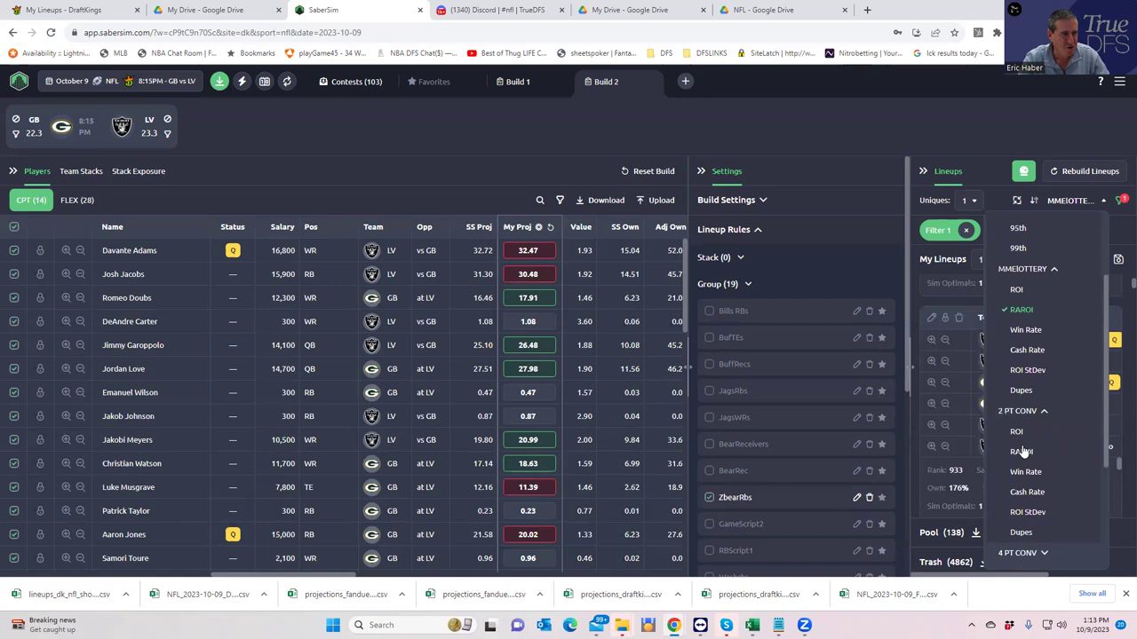
left_click(1021, 451)
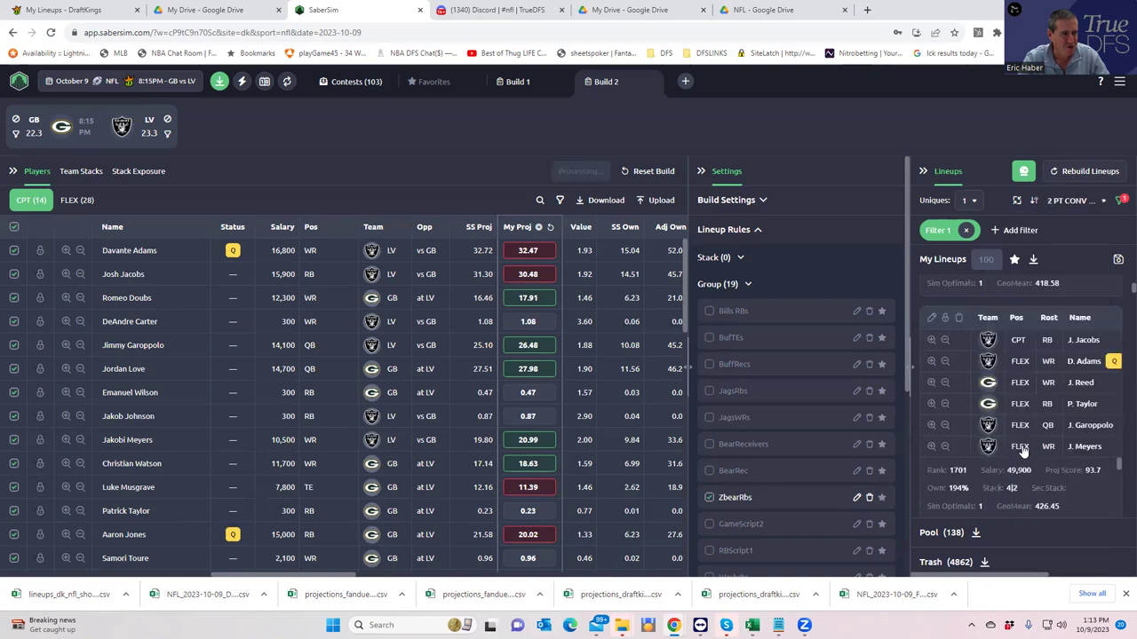
left_click(967, 231)
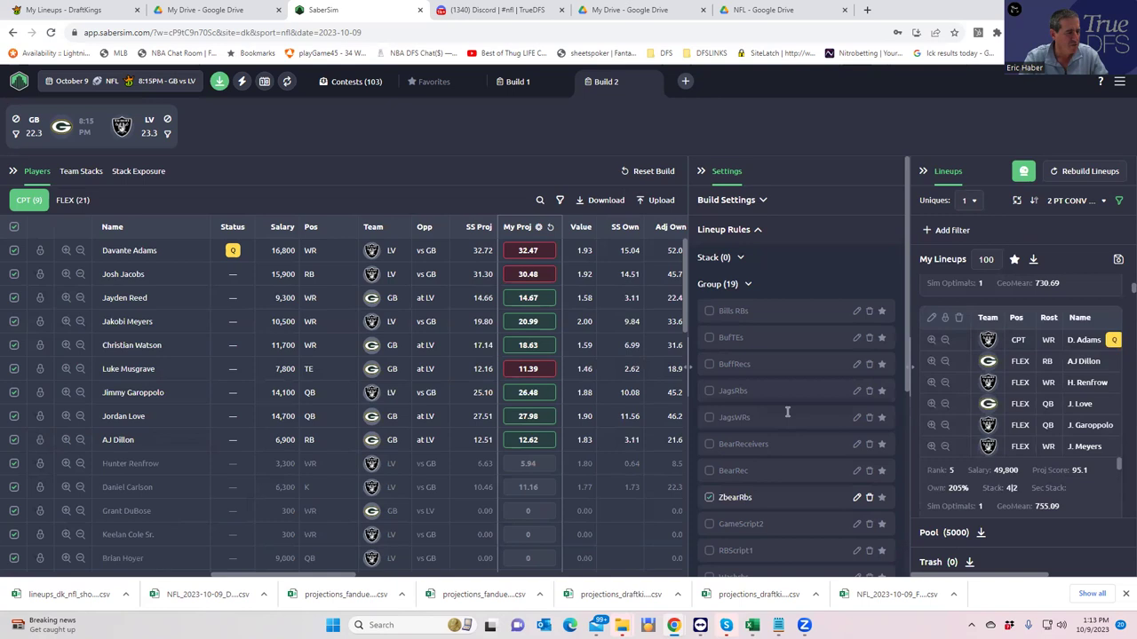
Check the contest size in the 2 PT CONV contest sim settings and save them without changes.
scroll(821, 386, "down", 4)
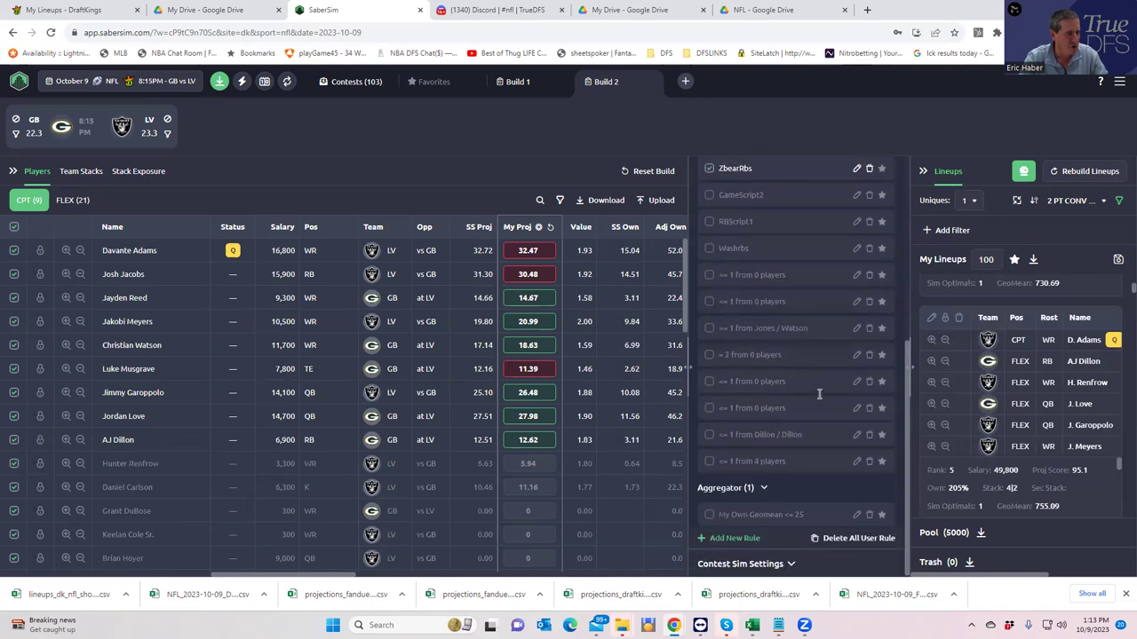
left_click(791, 562)
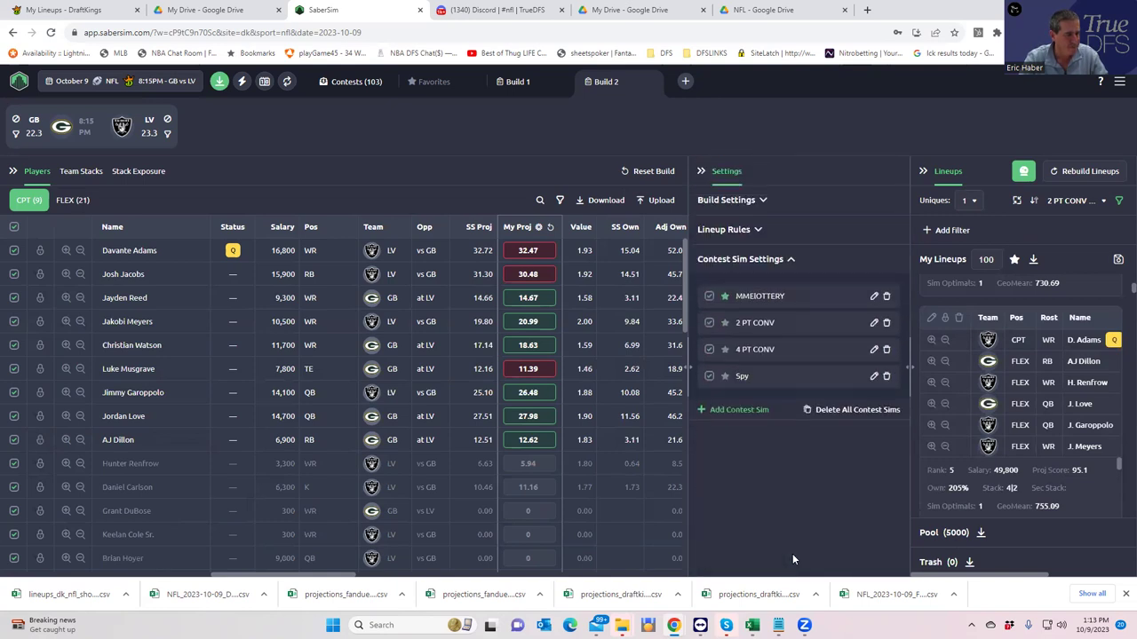
left_click(874, 323)
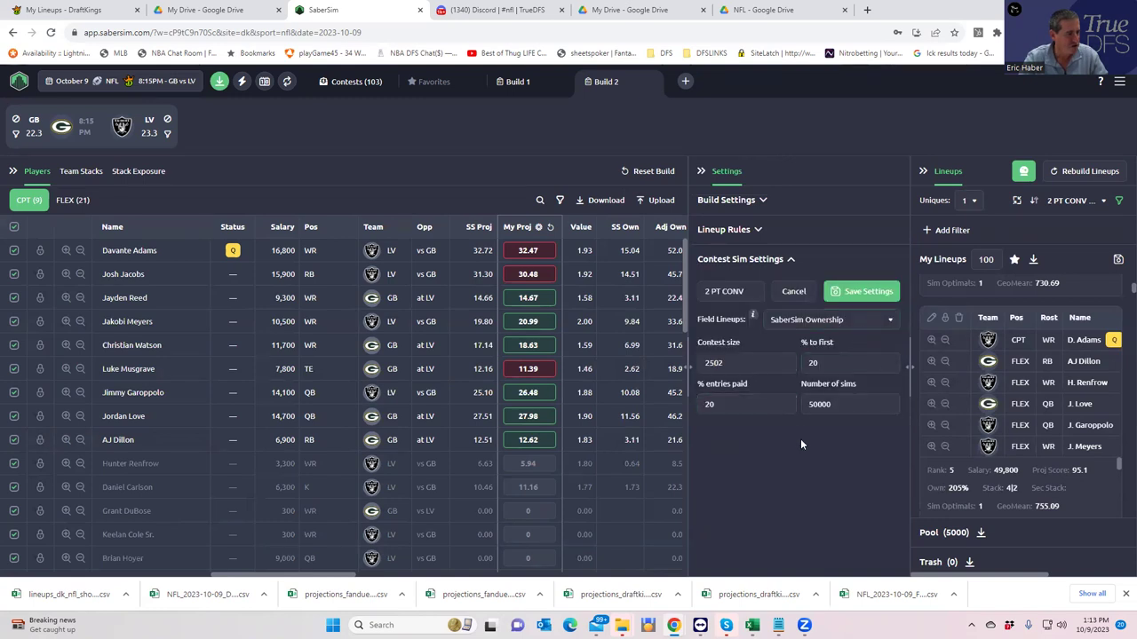
left_click(837, 299)
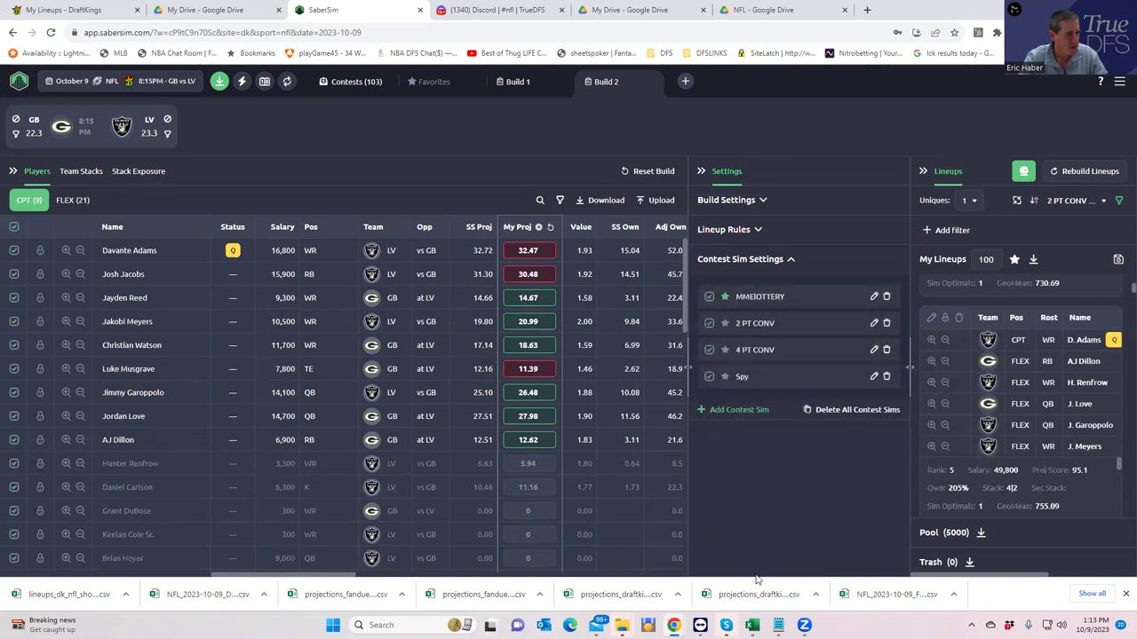
Switch to the GeoMean workbook in Excel.
mouse_move(752, 625)
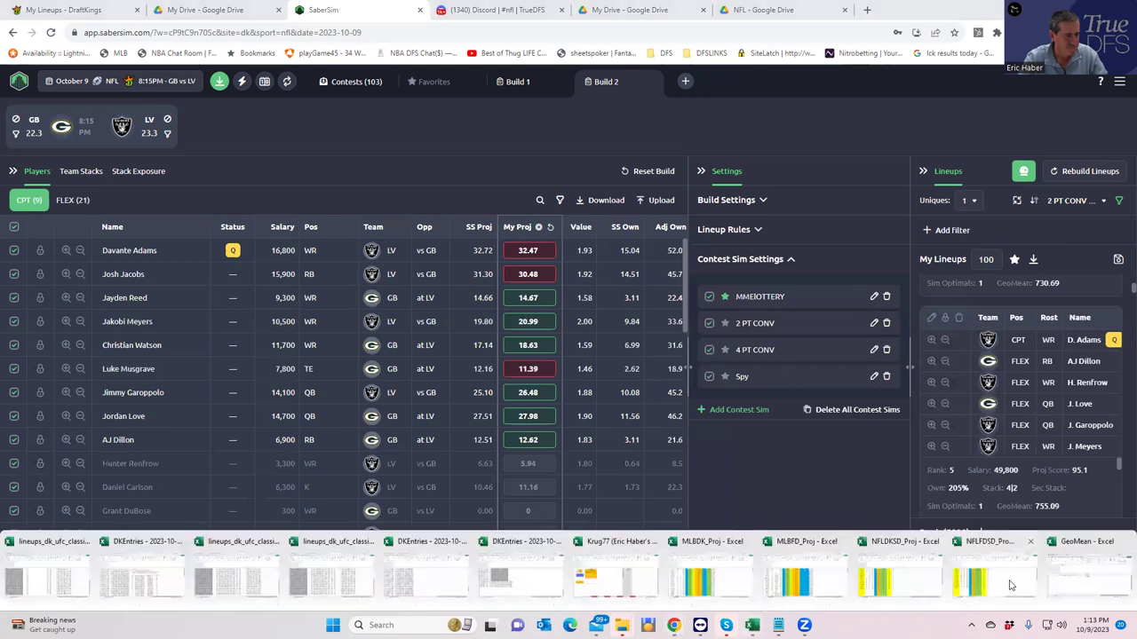
left_click(1063, 579)
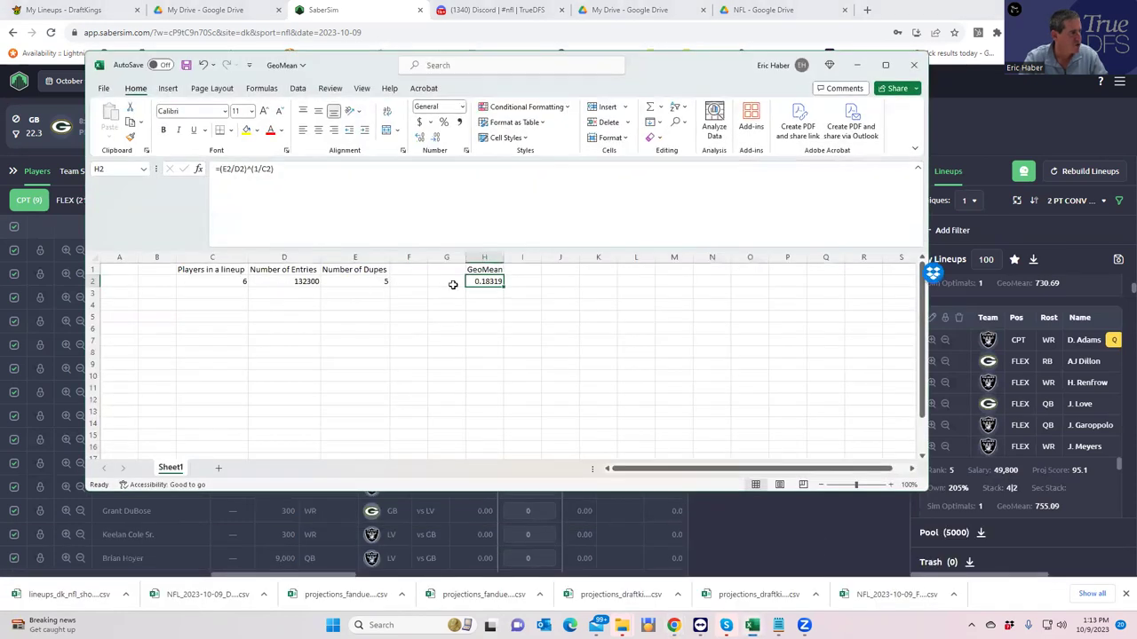
type("2502")
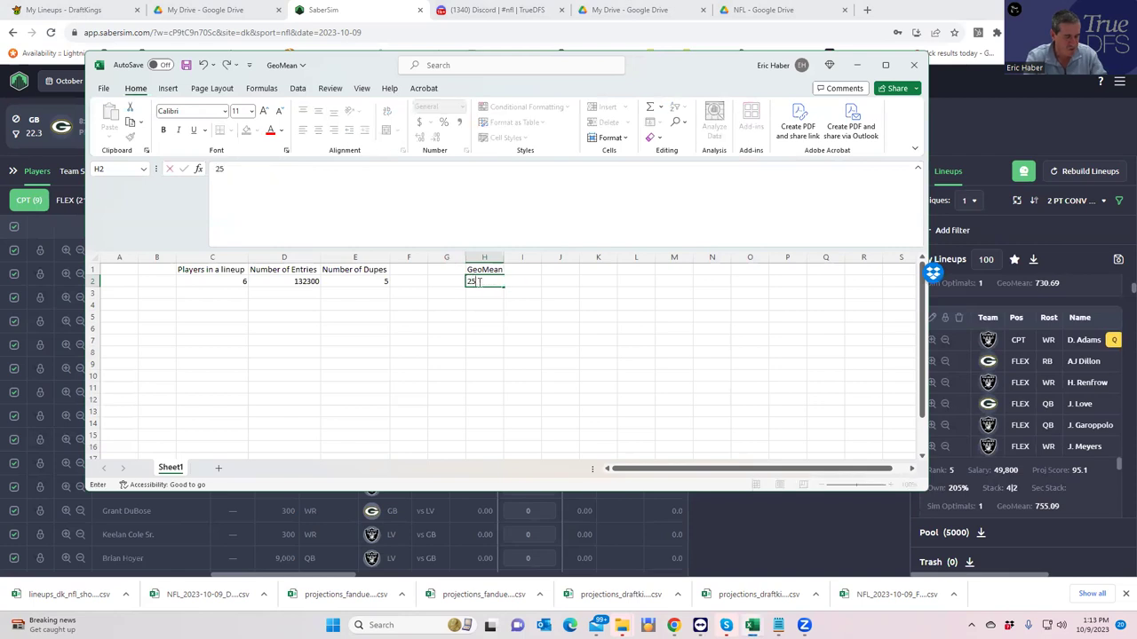
left_click(518, 337)
left_click(378, 279)
type("1")
left_click(445, 330)
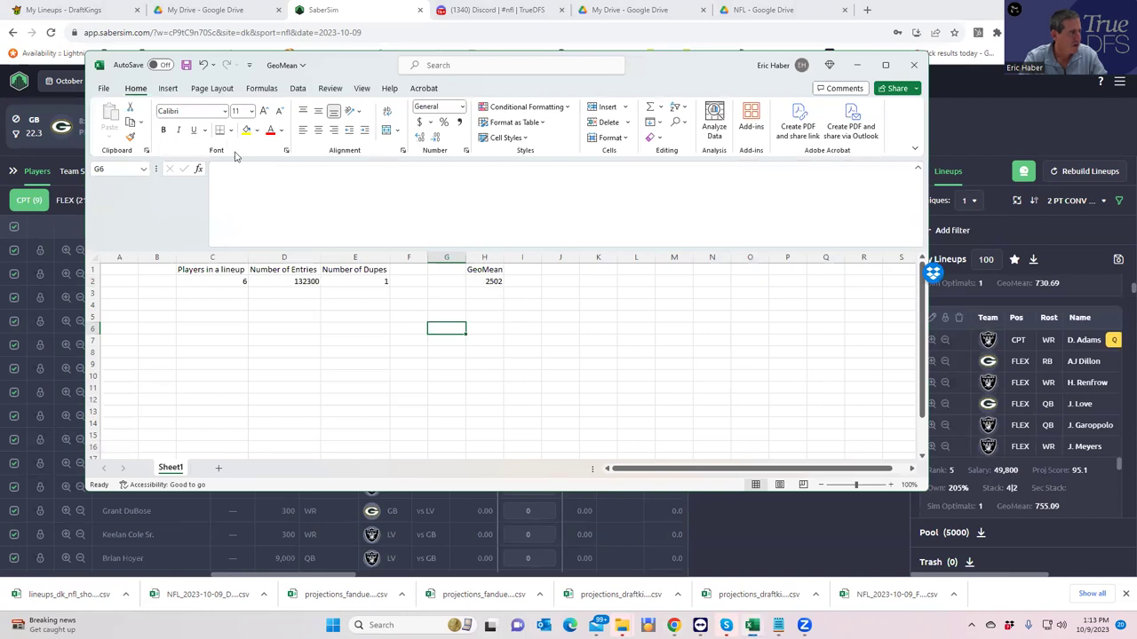
key("ctrl+z")
key("ctrl+z")
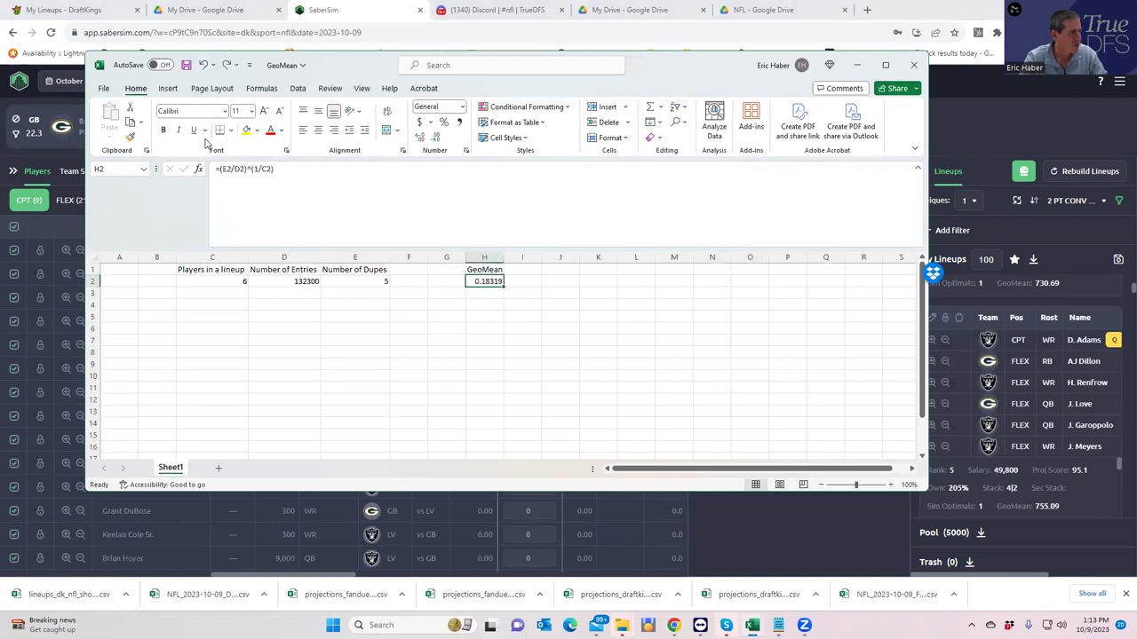
Set the Number of Entries to 2502 and the Number of Dupes to 1 to recalculate the GeoMean.
left_click(287, 282)
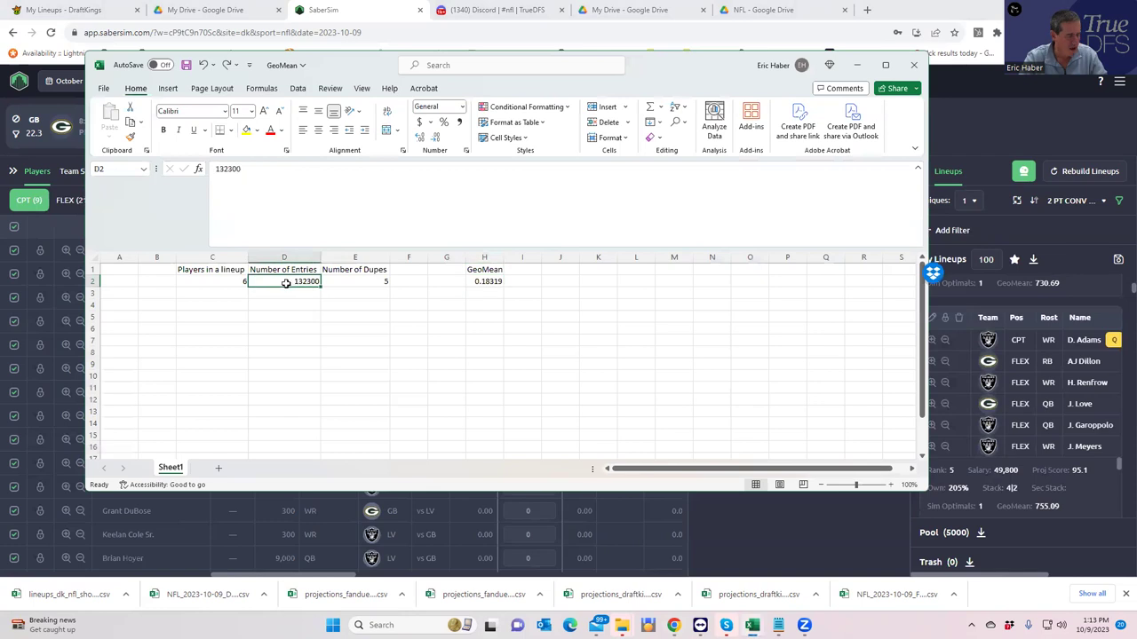
type("2502")
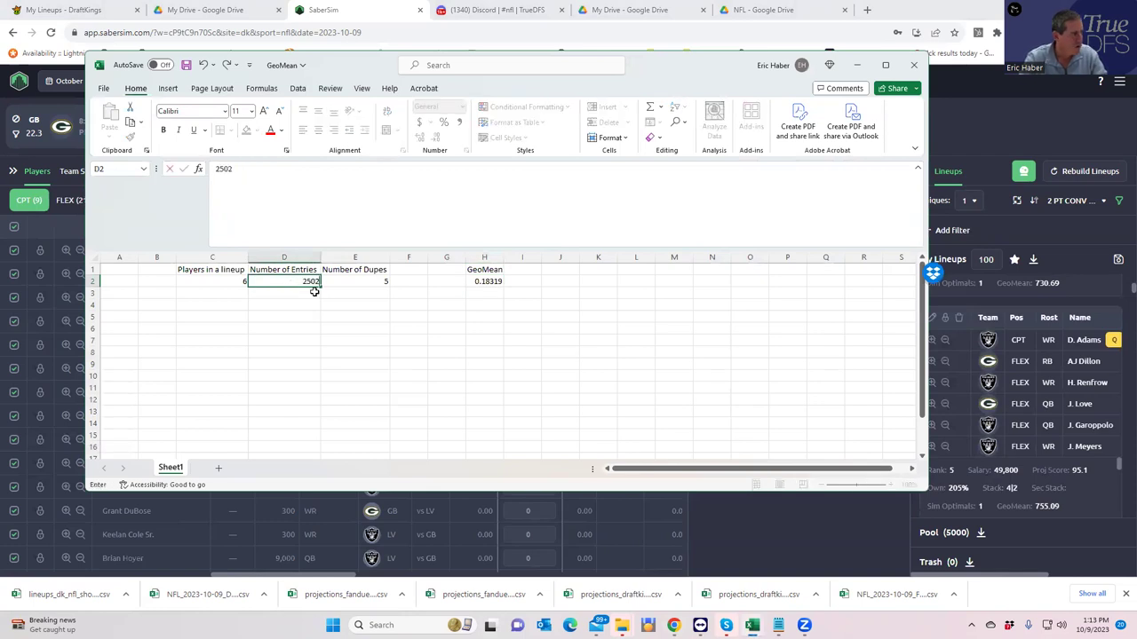
left_click(380, 278)
type("1")
left_click(380, 305)
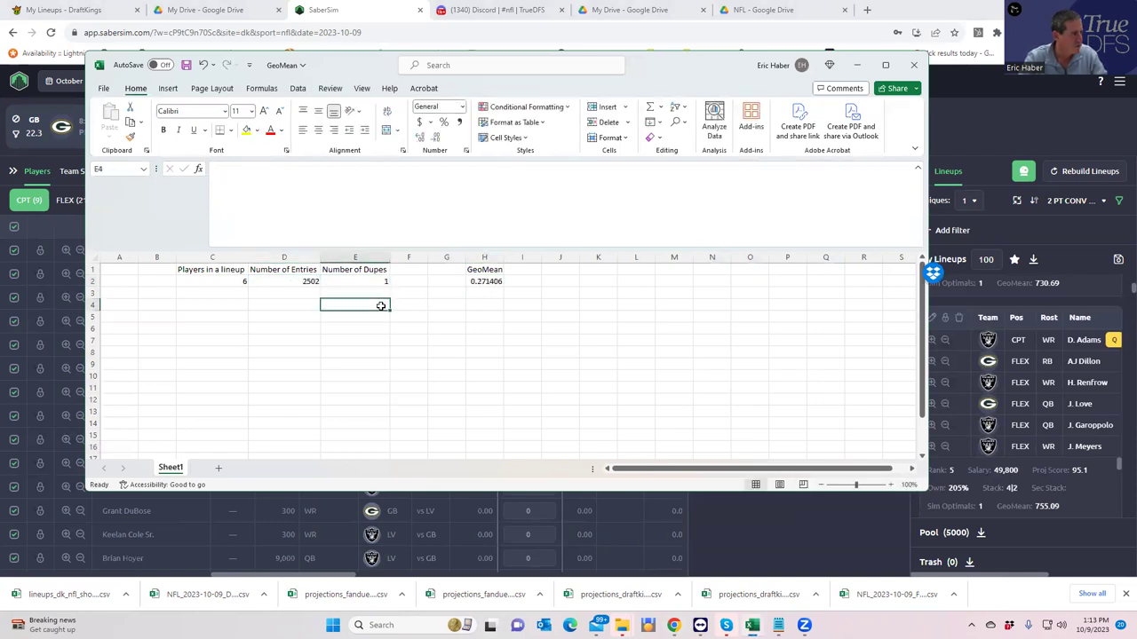
left_click(506, 312)
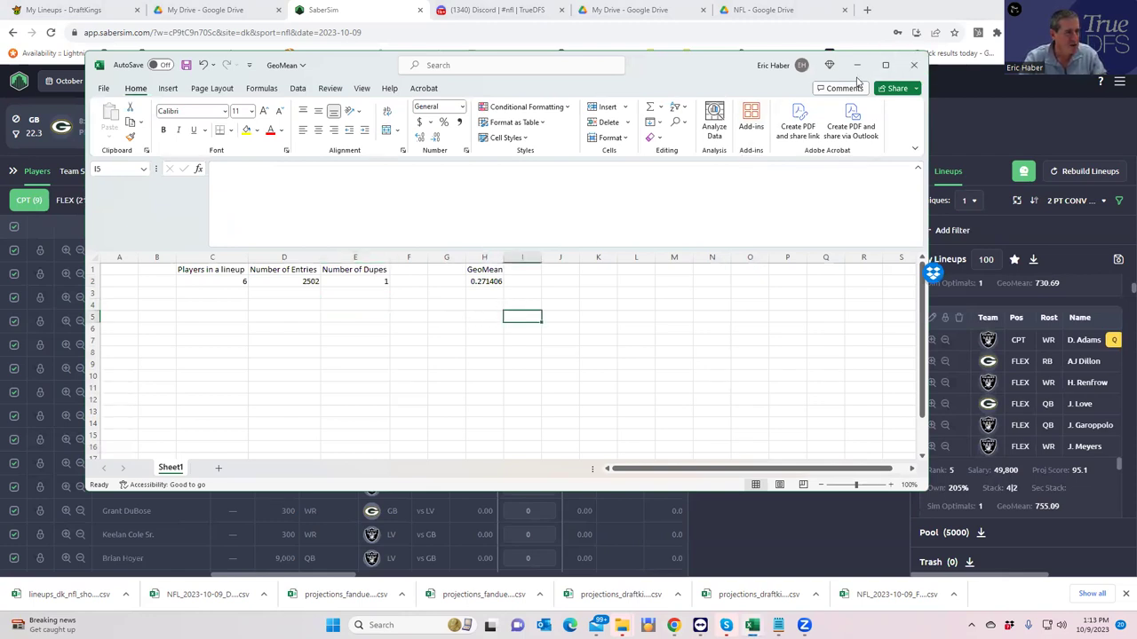
Switch back to SaberSim and start a new lineup pool filter that shows lineups by GeoTest.
left_click(979, 129)
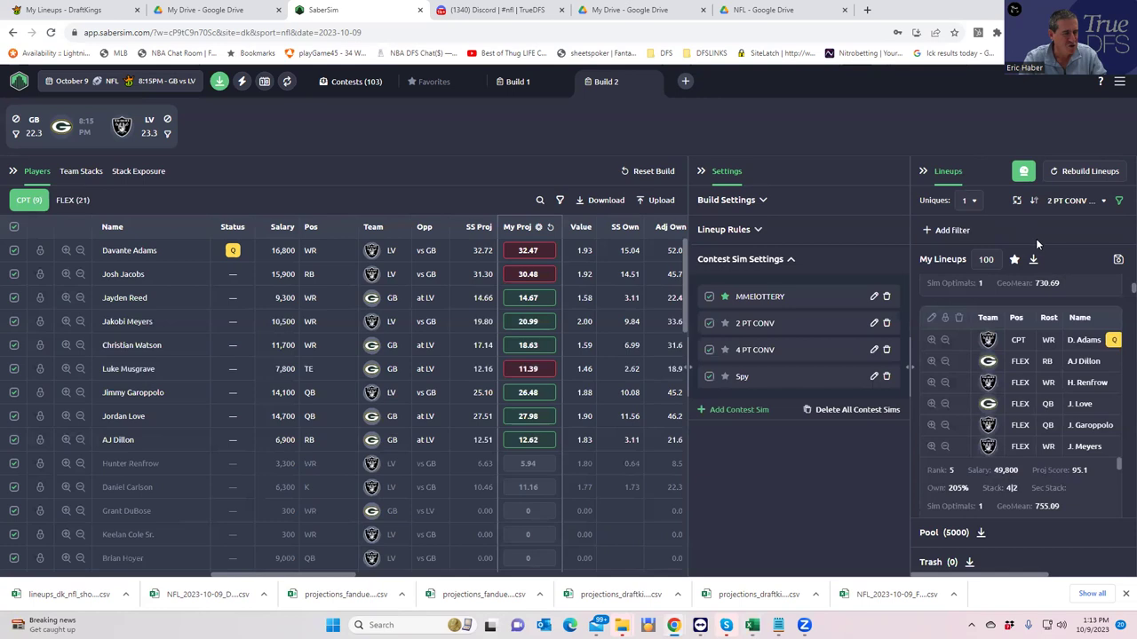
left_click(1119, 203)
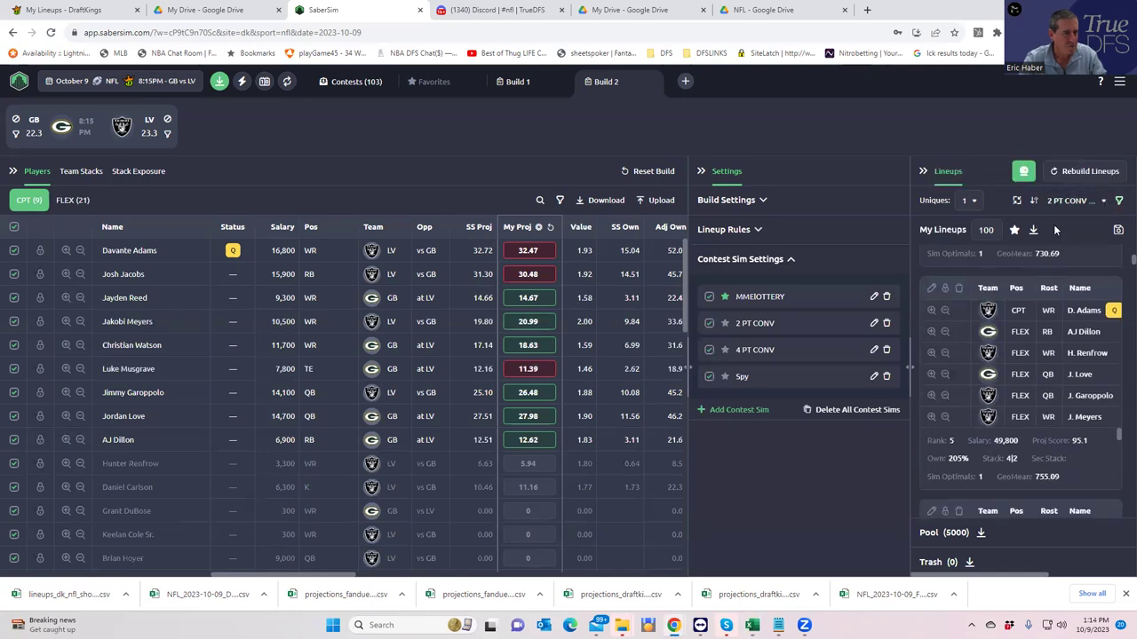
left_click(1119, 203)
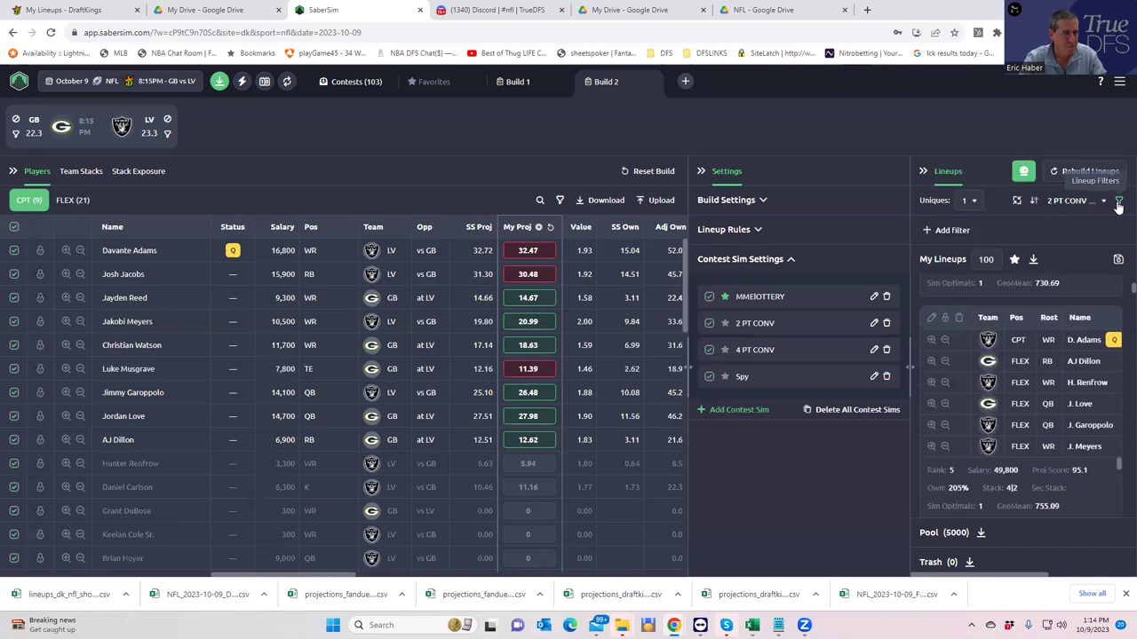
left_click(930, 230)
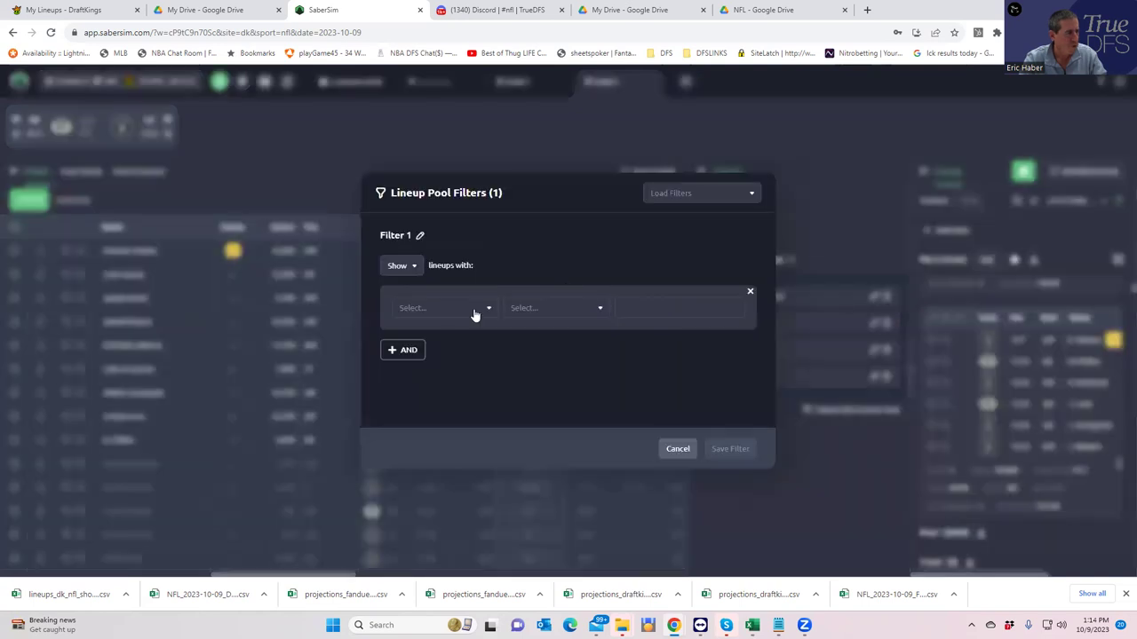
left_click(412, 267)
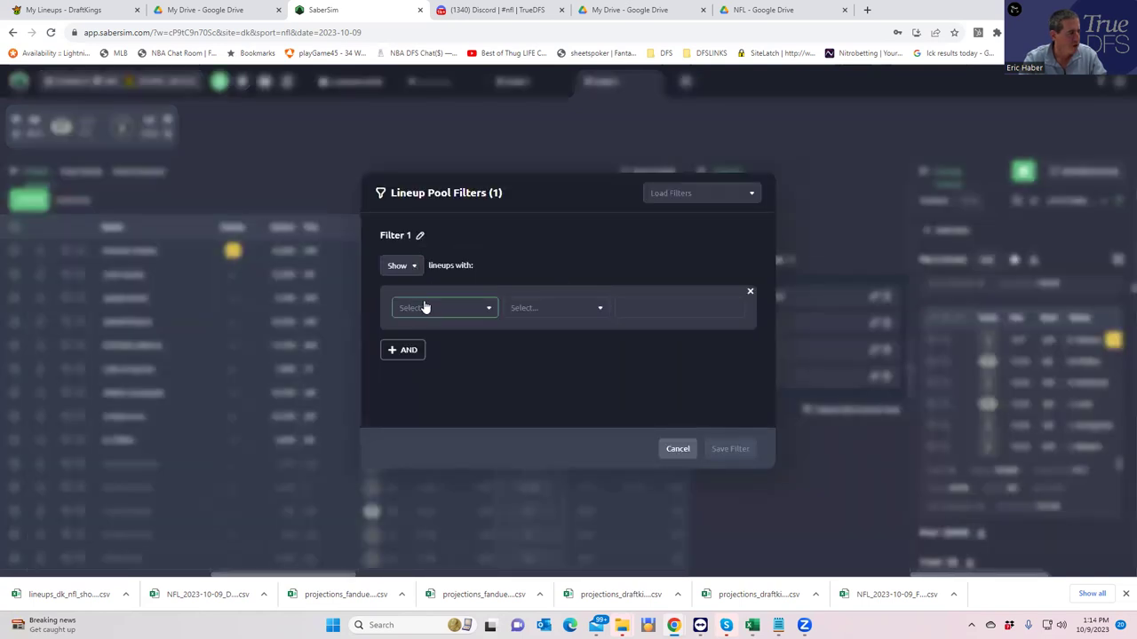
left_click(428, 308)
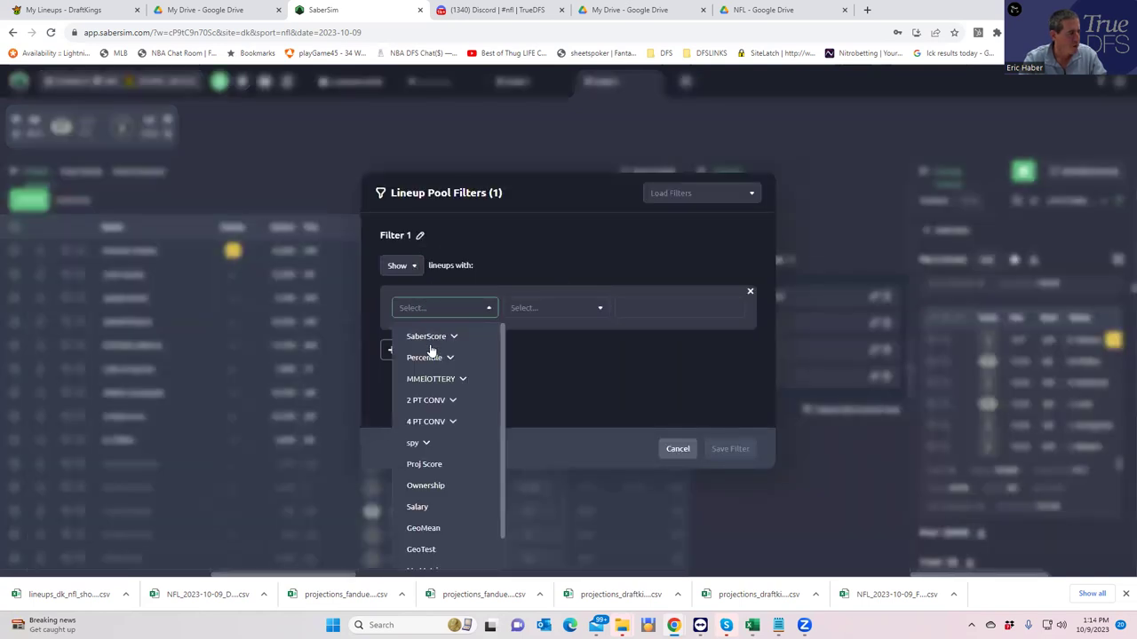
scroll(440, 524, "down", 2)
left_click(432, 514)
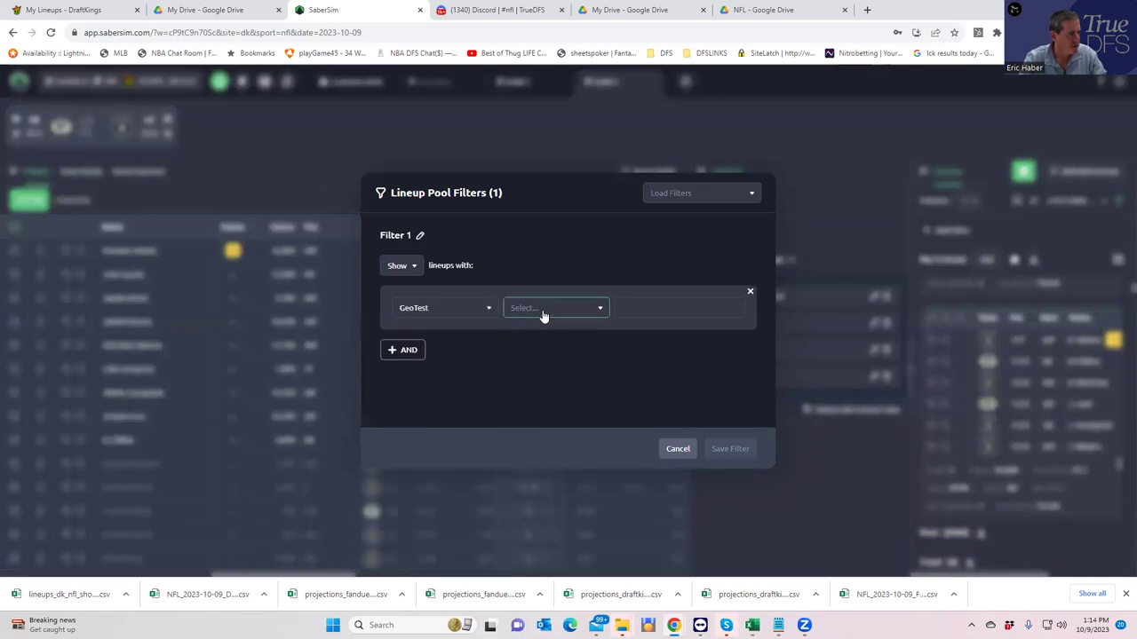
Set the GeoTest condition to less than 27 and save the filter.
left_click(543, 312)
left_click(541, 357)
left_click(641, 304)
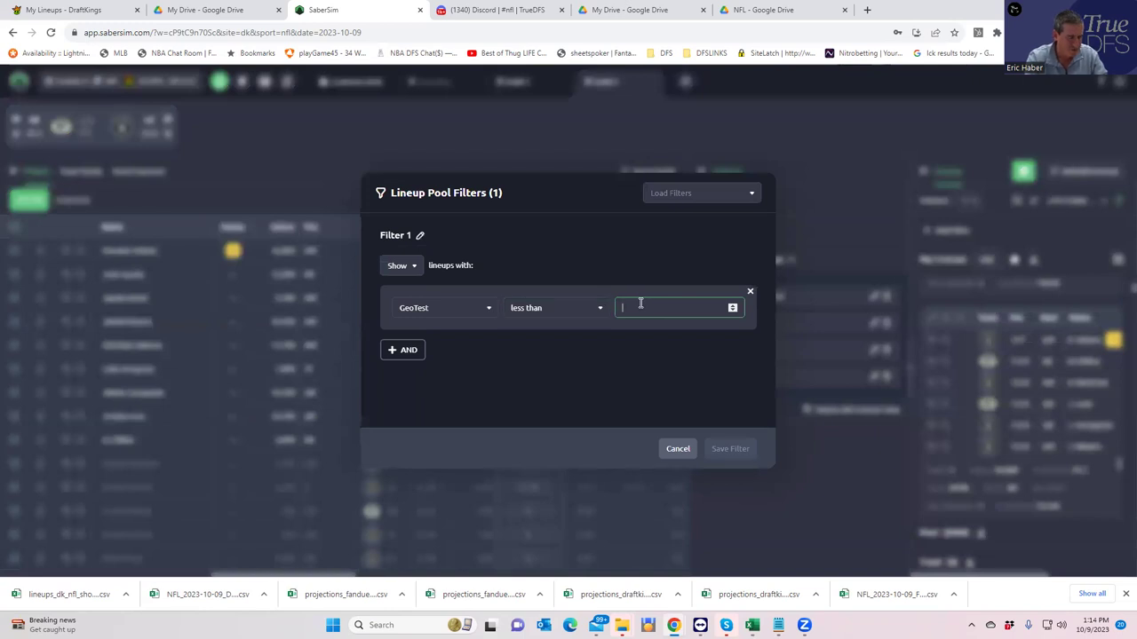
type("27")
left_click(722, 450)
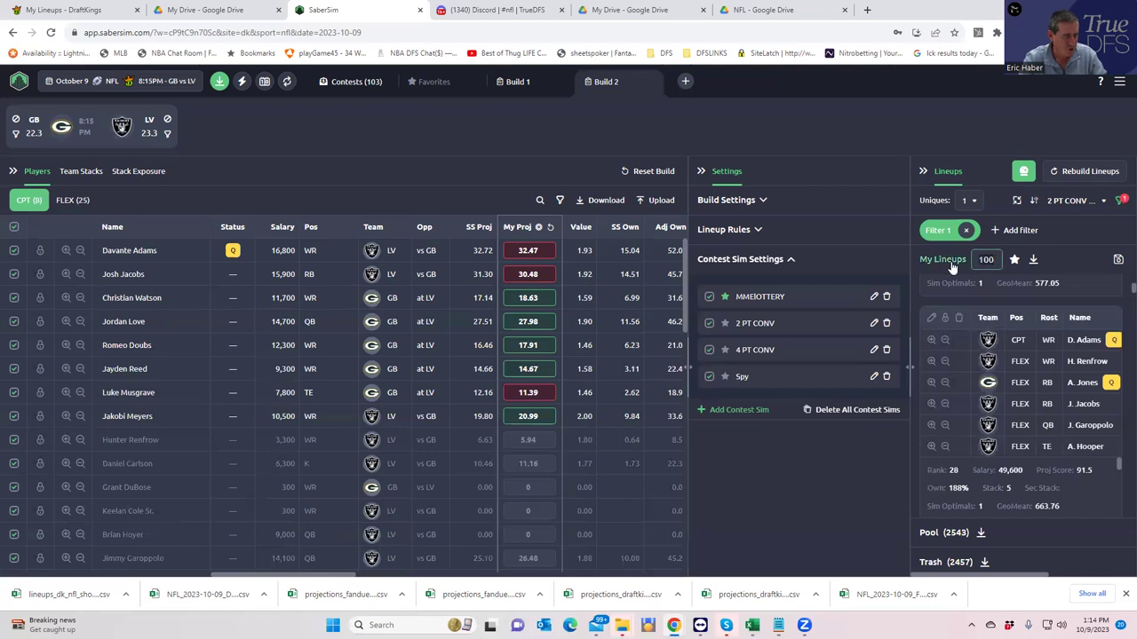
Reduce My Lineups to 1 and save that lineup only to the NFL Showdown $500K Two P... contest.
type("1")
key("Return")
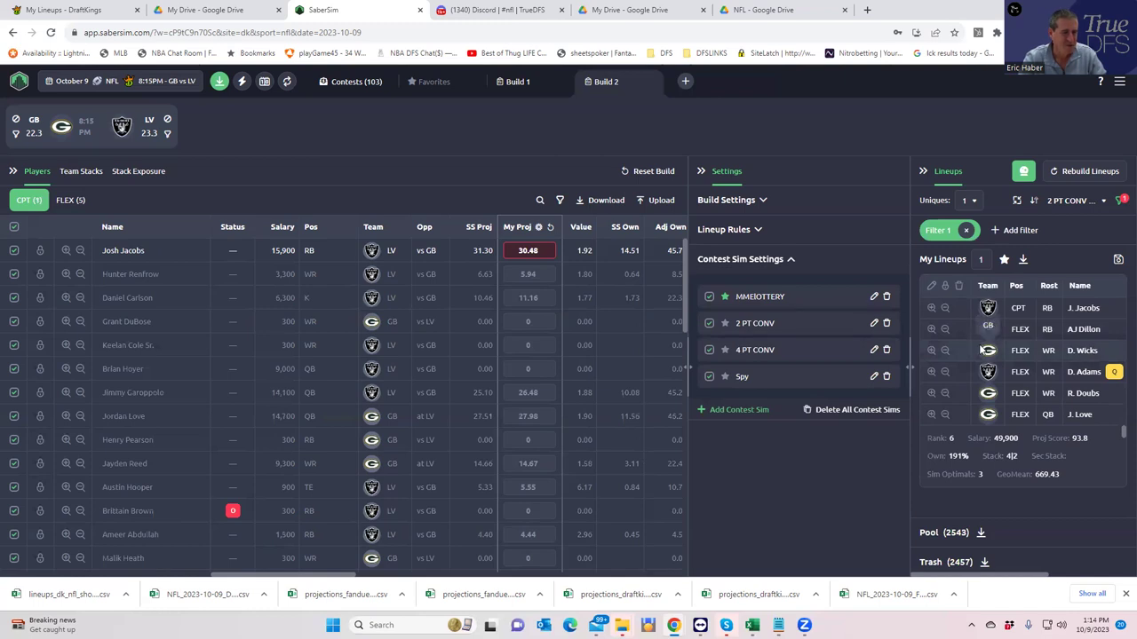
left_click(1120, 262)
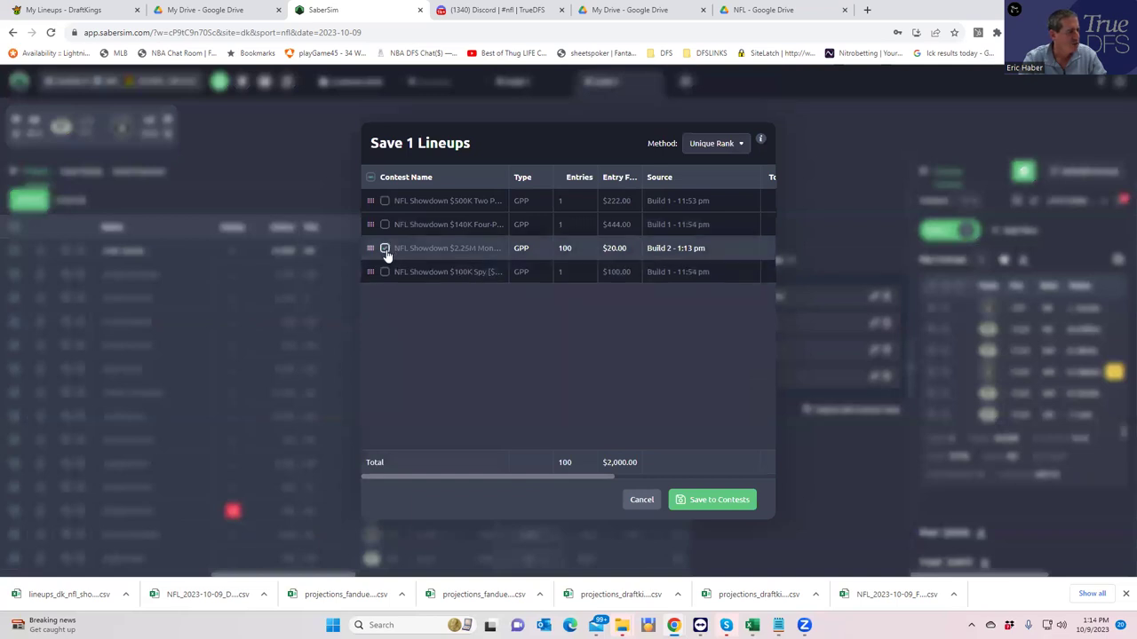
left_click(384, 250)
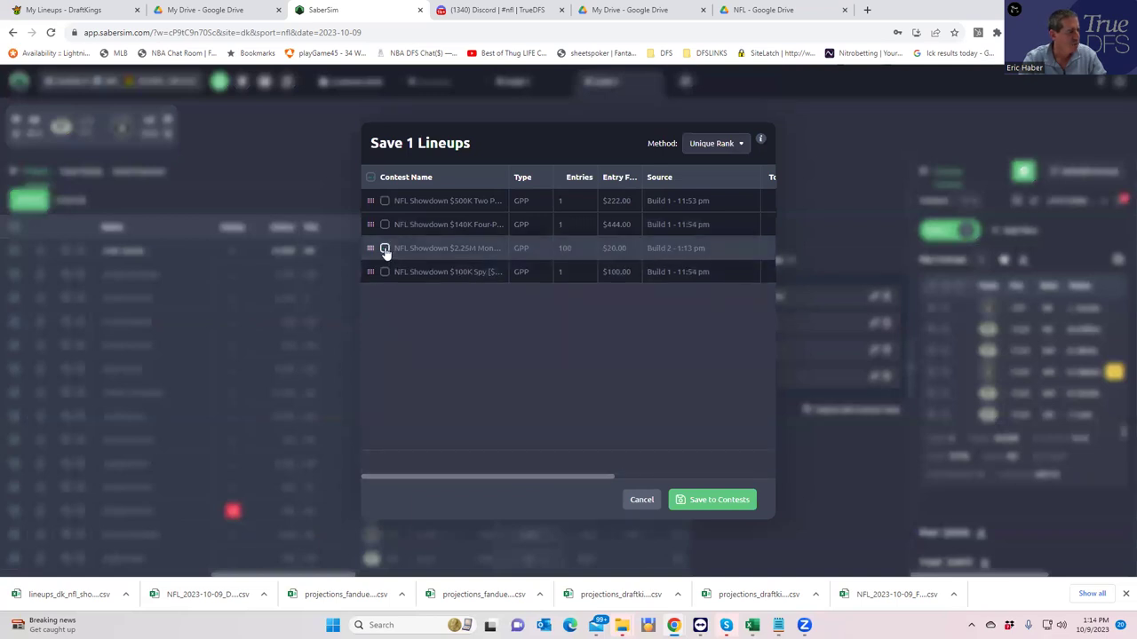
left_click(384, 200)
left_click(385, 201)
left_click(385, 201)
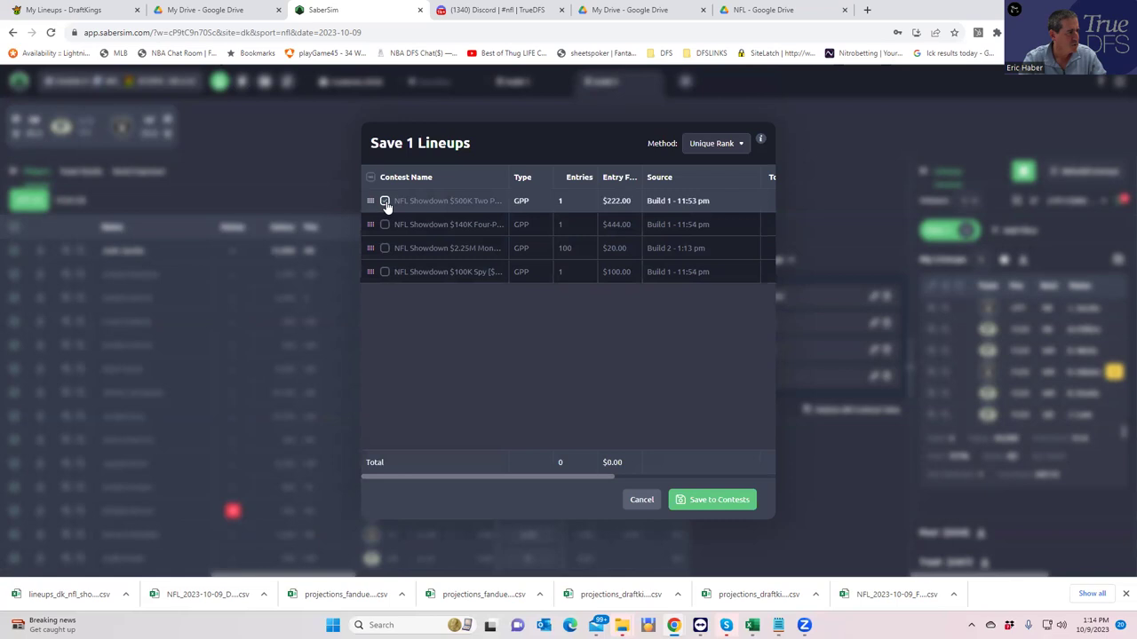
left_click(702, 502)
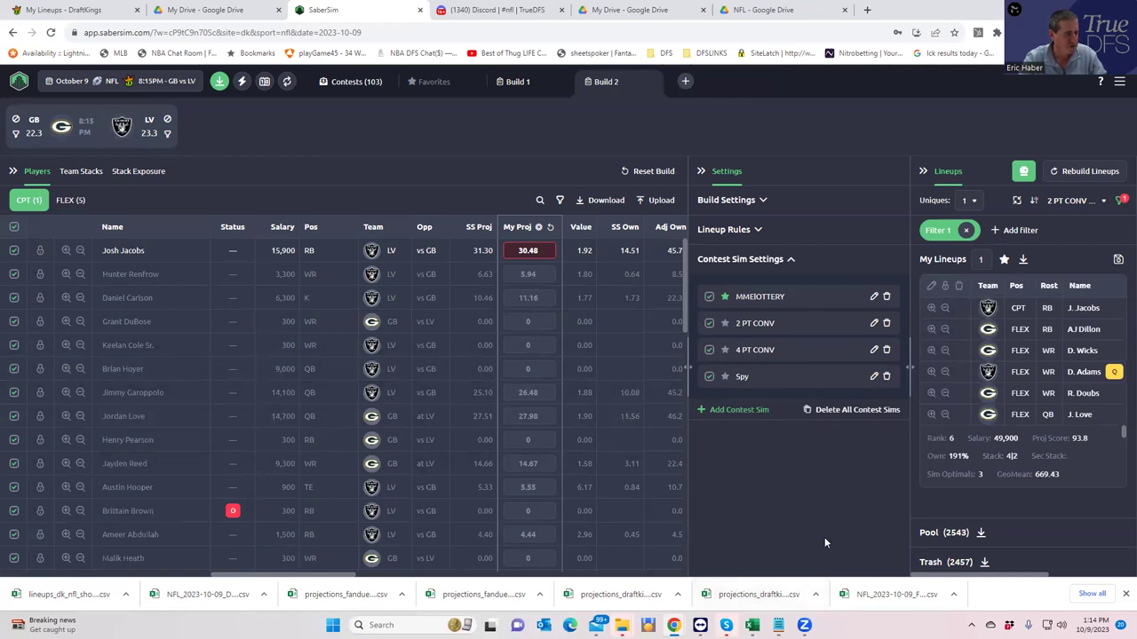
Check the 4 PT CONV sim's contest size and set the Number of Entries to 350 in the GeoMean workbook in Excel.
left_click(874, 350)
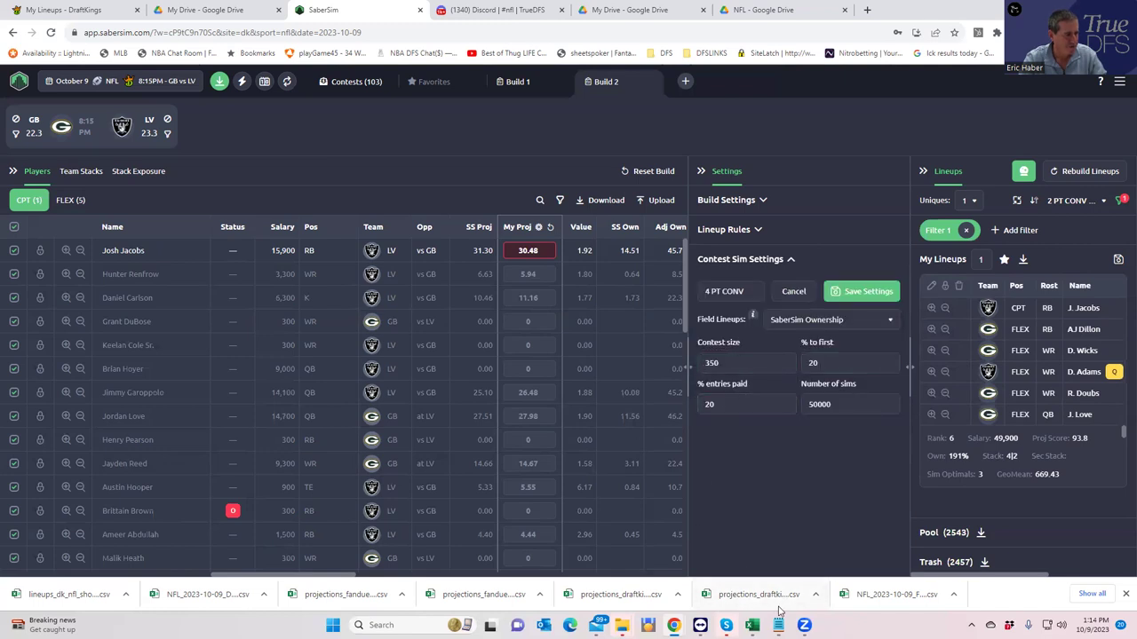
mouse_move(778, 624)
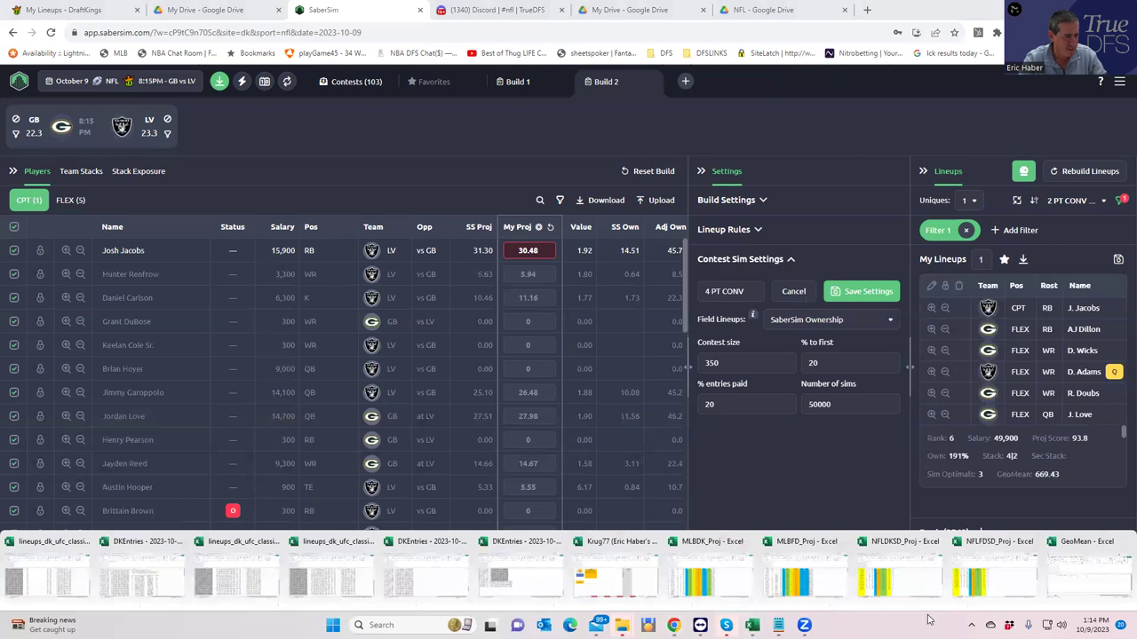
left_click(1068, 586)
left_click(306, 282)
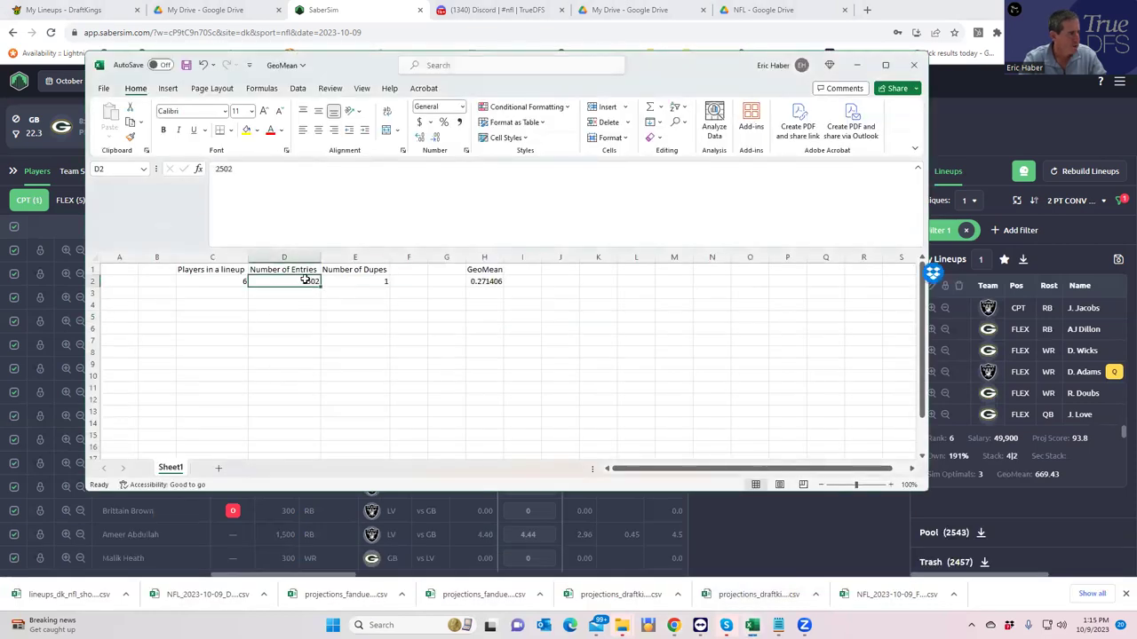
type("350")
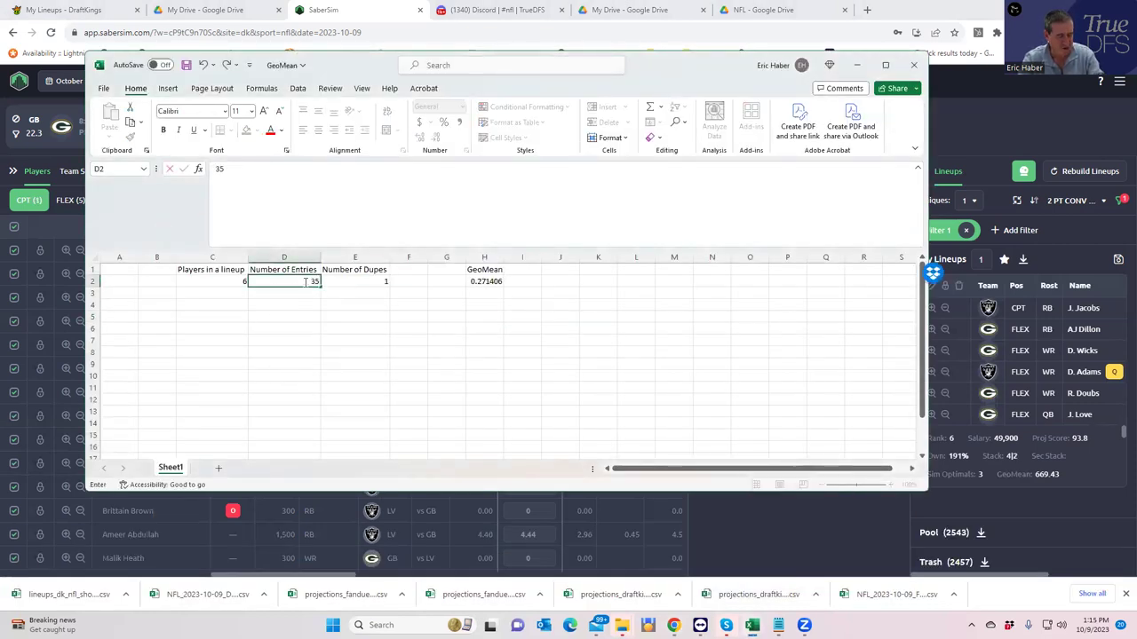
left_click(318, 374)
left_click(451, 349)
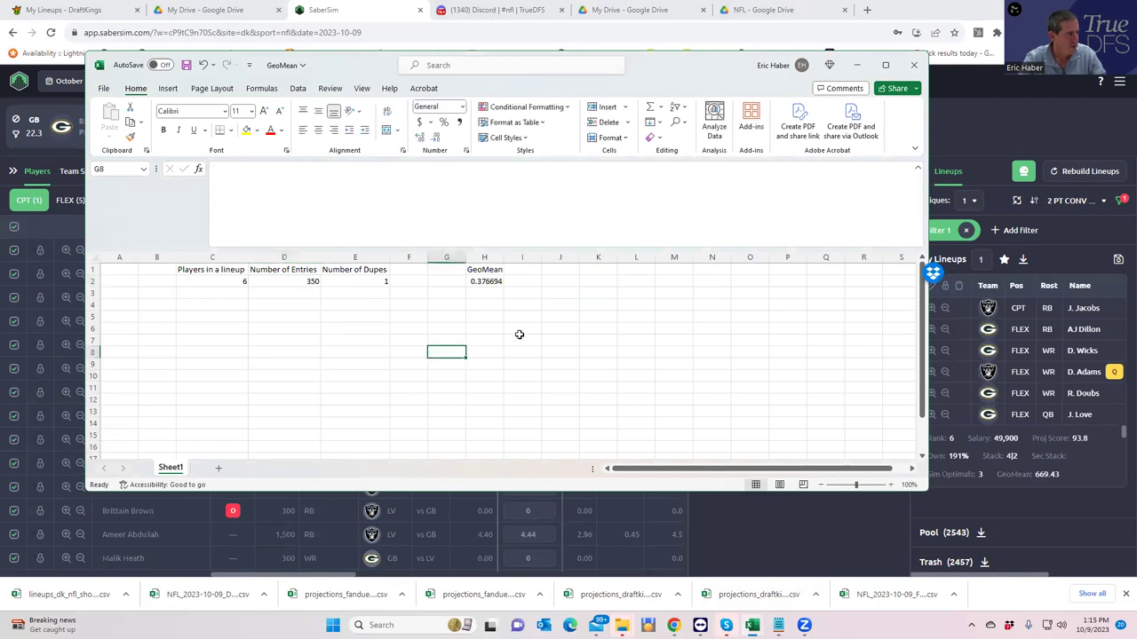
Back in SaberSim, replace Filter 1 with a new filter showing lineups with GeoTest less than 37.
left_click(856, 65)
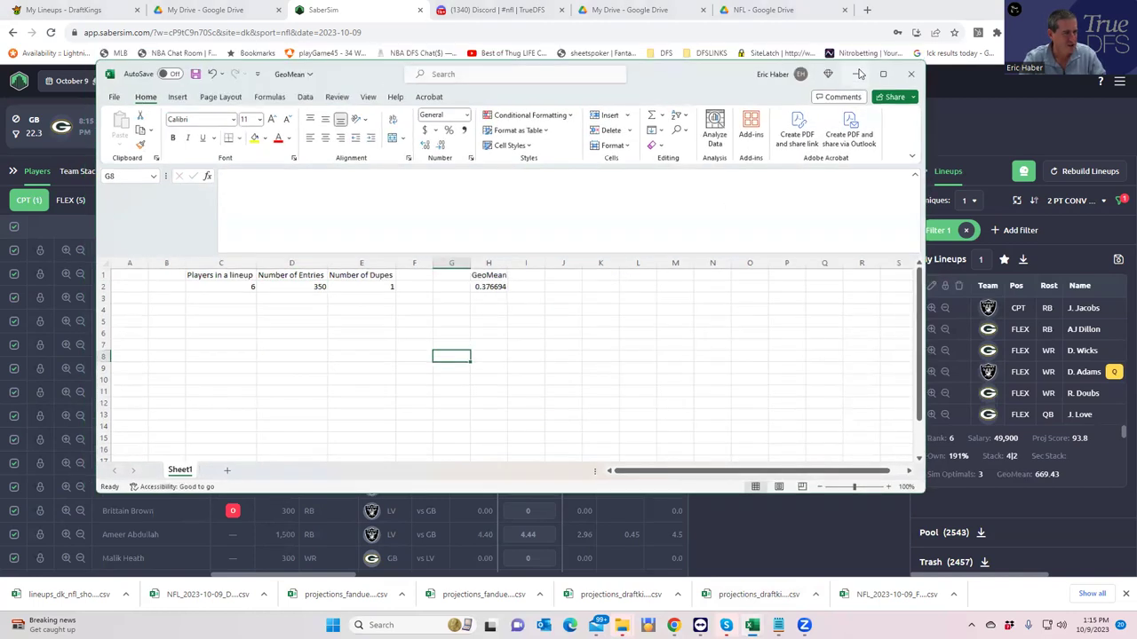
left_click(966, 231)
left_click(939, 230)
left_click(399, 264)
left_click(448, 309)
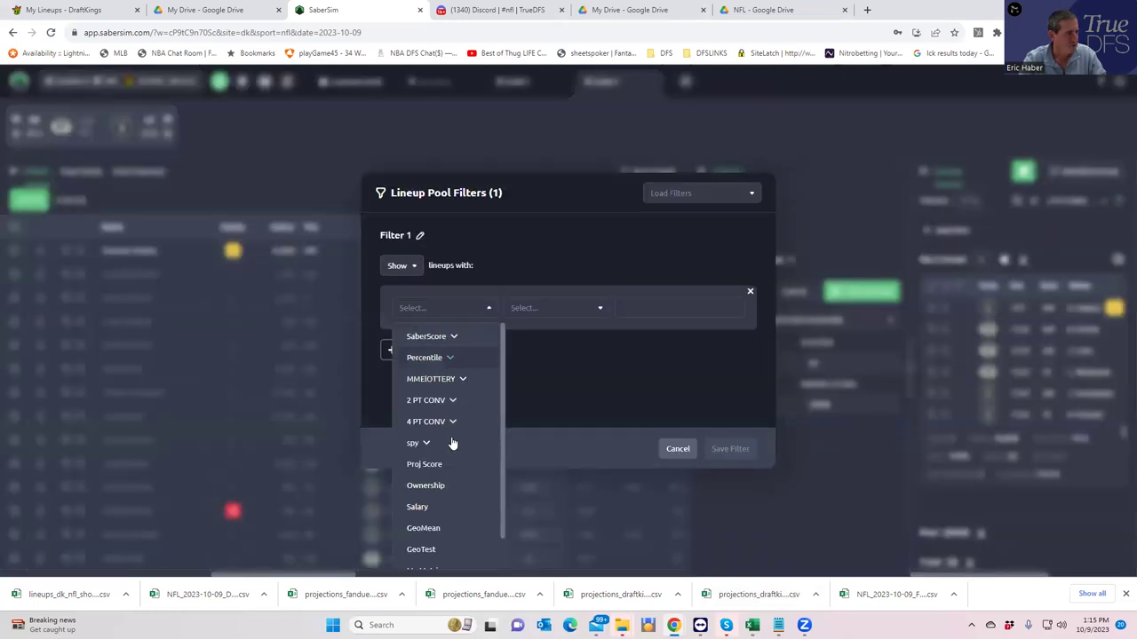
left_click(429, 548)
left_click(548, 309)
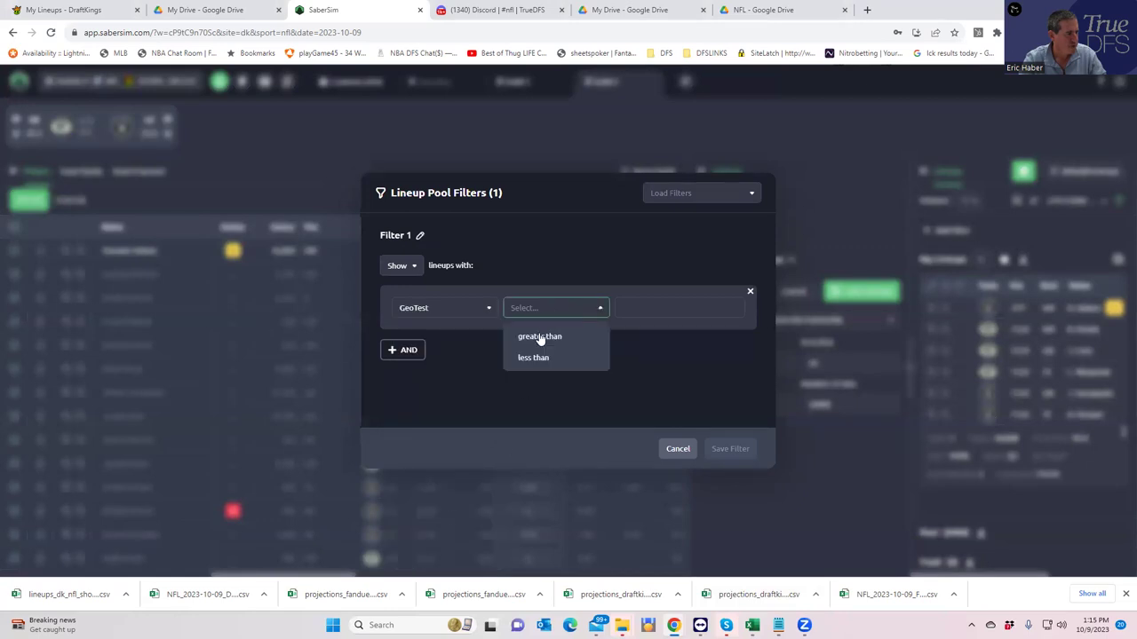
left_click(536, 358)
left_click(655, 307)
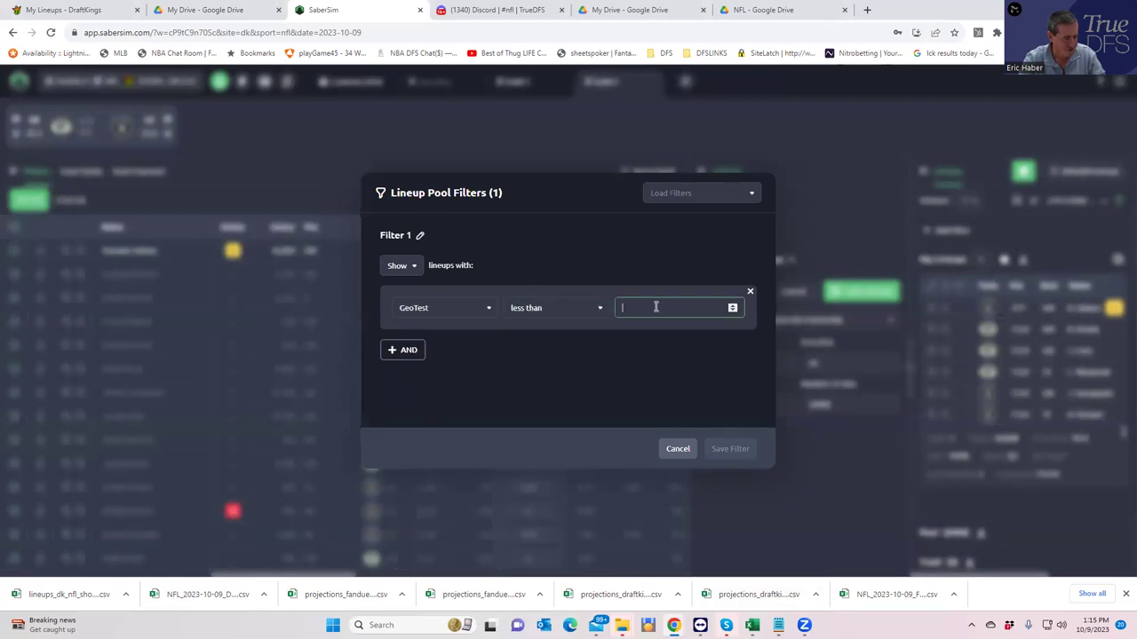
type("37")
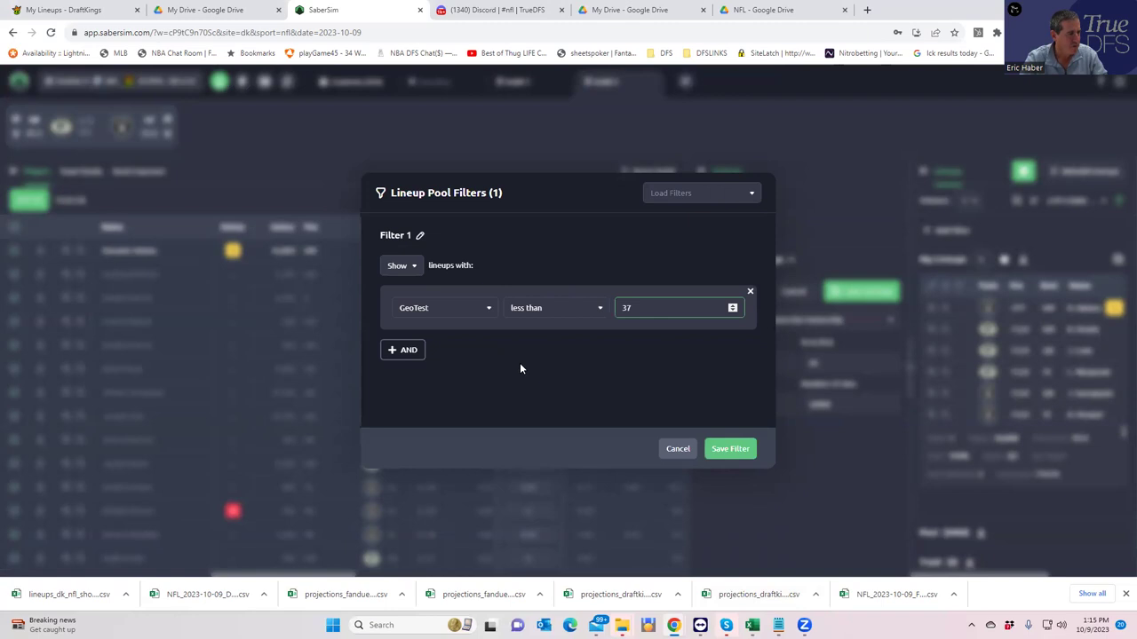
left_click(730, 448)
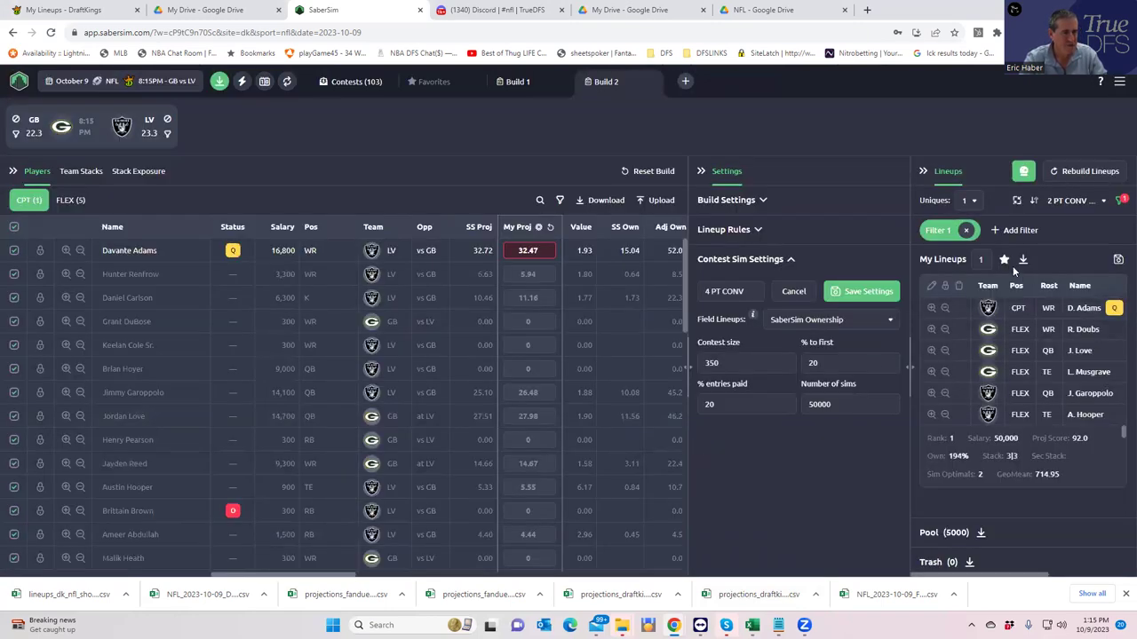
Save the single lineup only to the NFL Showdown $140K Four-P... contest.
left_click(1118, 260)
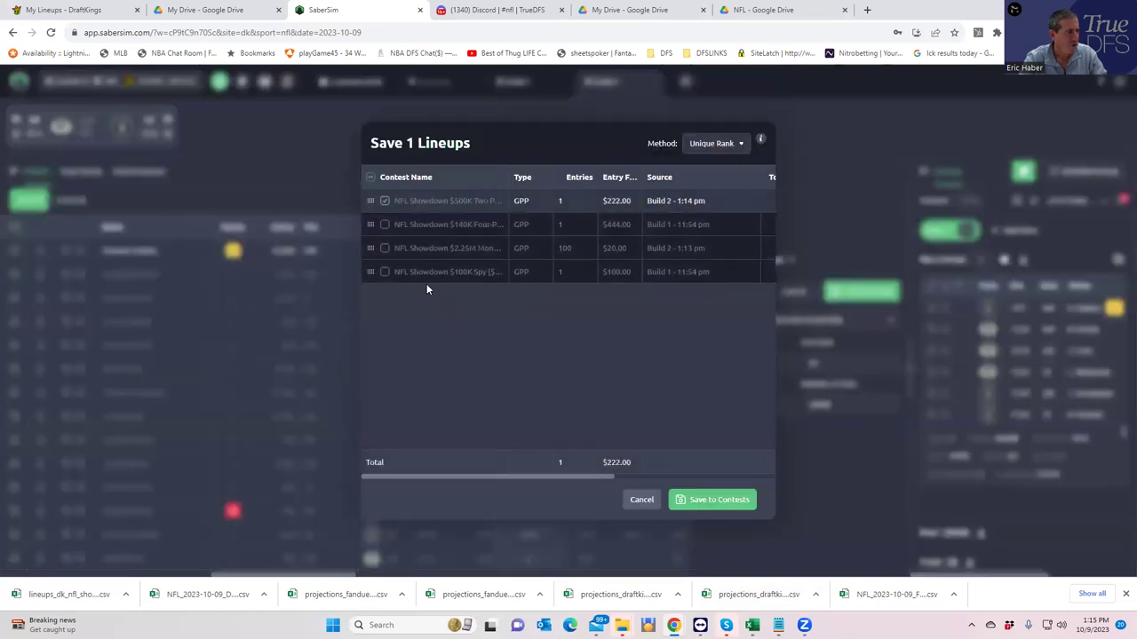
left_click(380, 201)
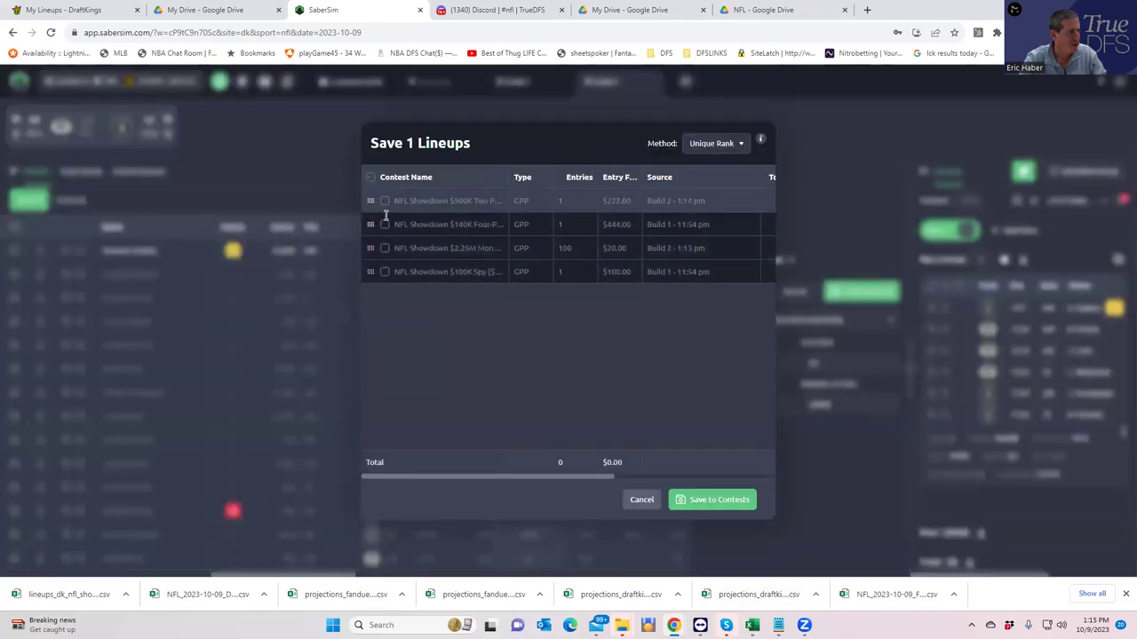
left_click(385, 224)
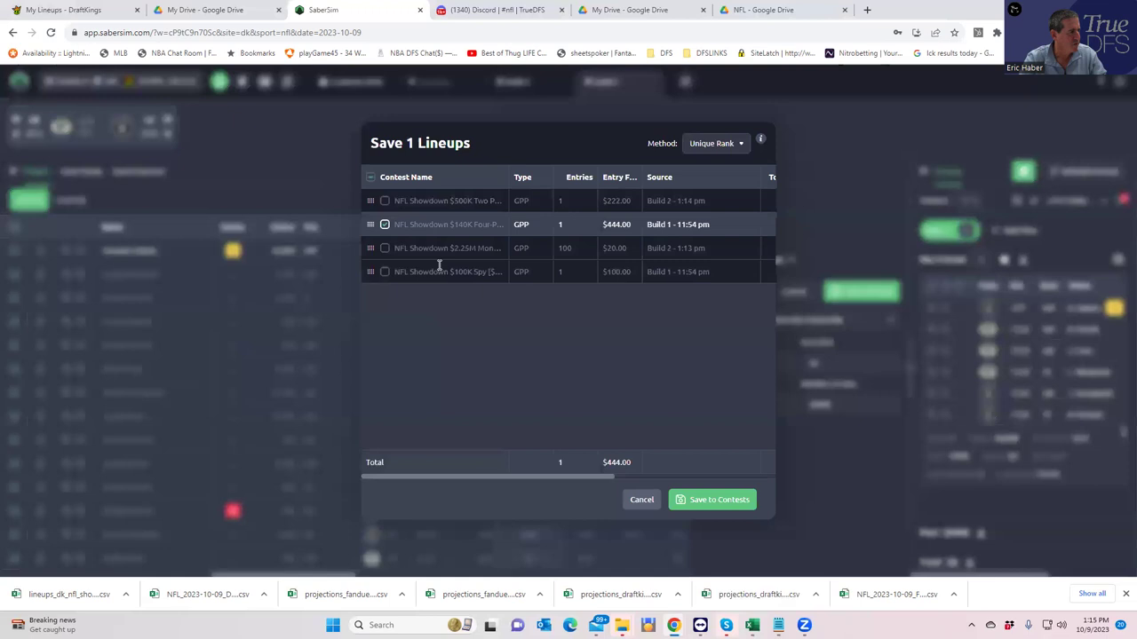
left_click(717, 501)
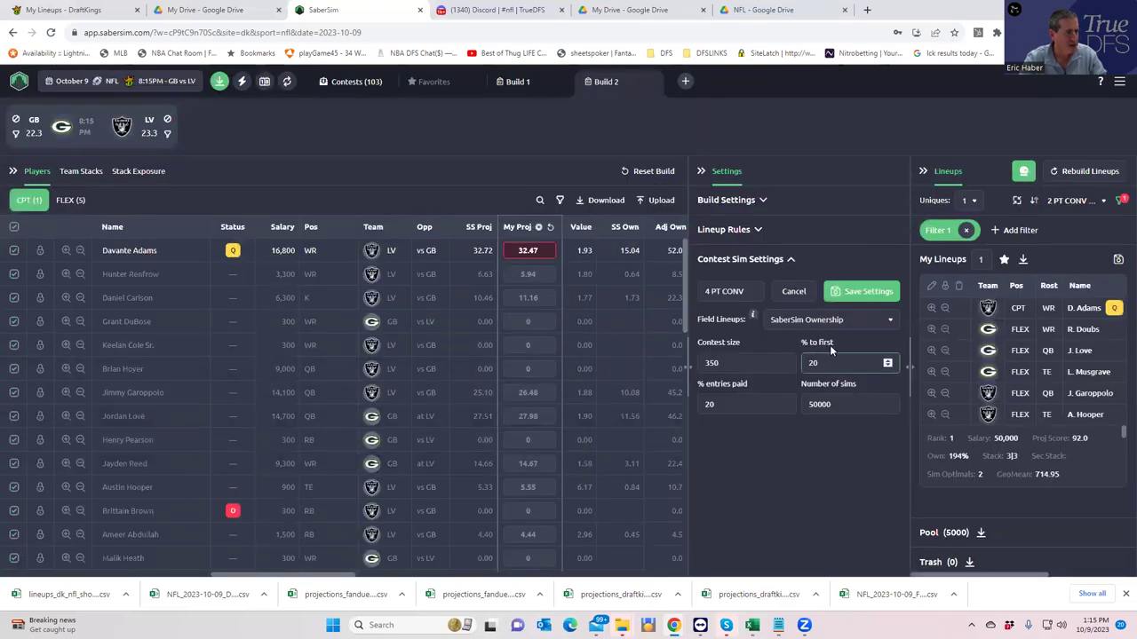
Remove Filter 1 and save the 4 PT CONV contest sim settings without changes.
left_click(966, 230)
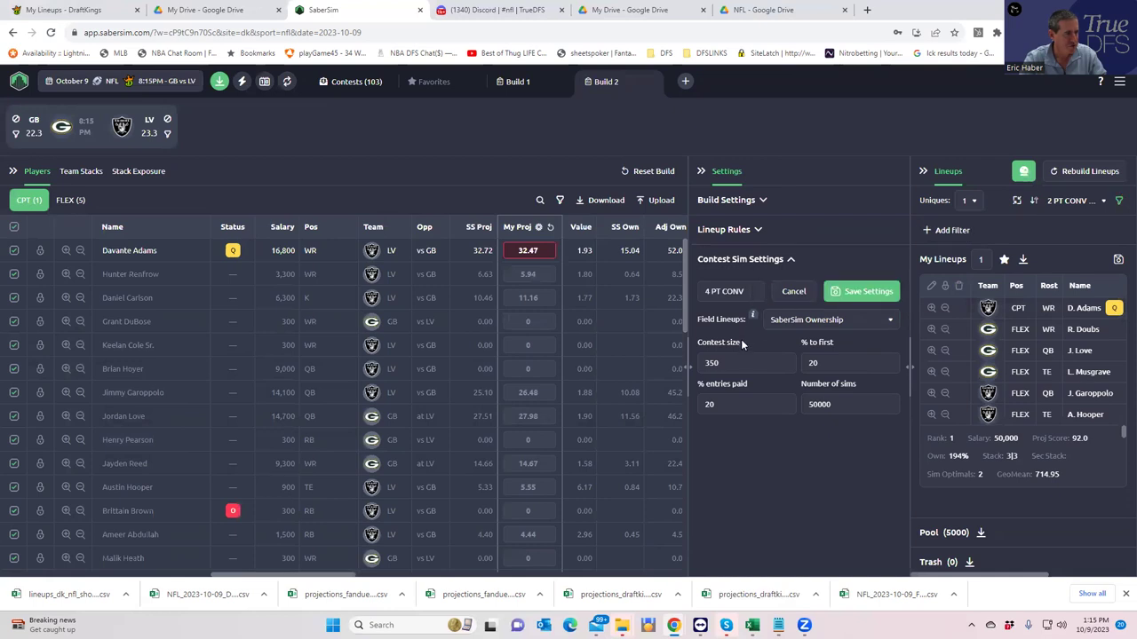
left_click(862, 291)
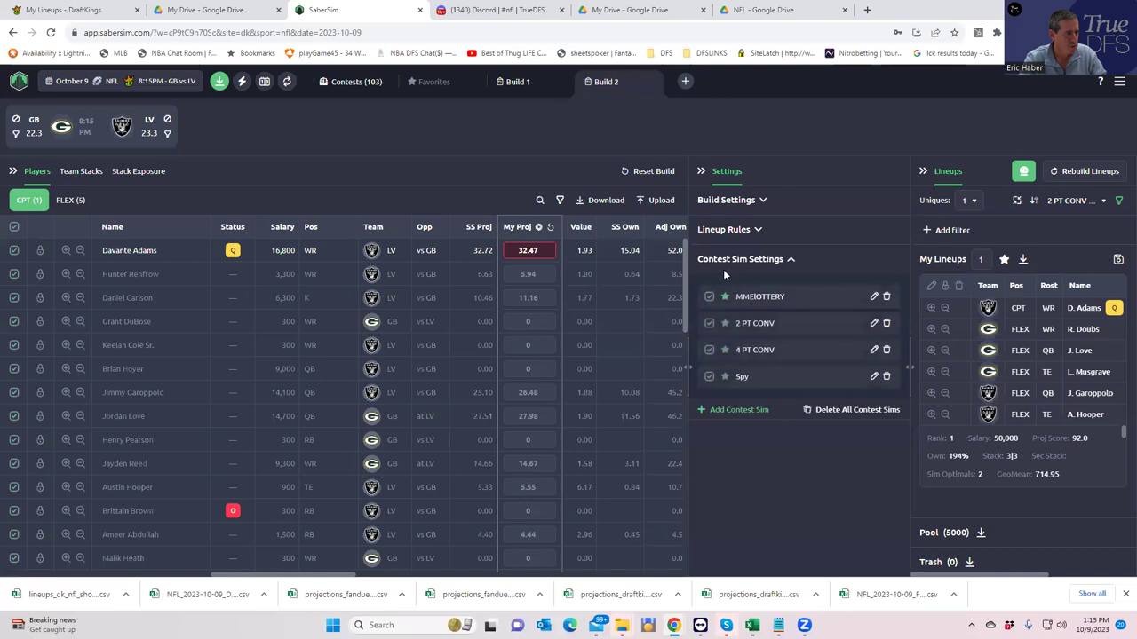
Check the spy sim's contest size and set the Number of Entries to 1111 in the GeoMean workbook in Excel.
left_click(875, 378)
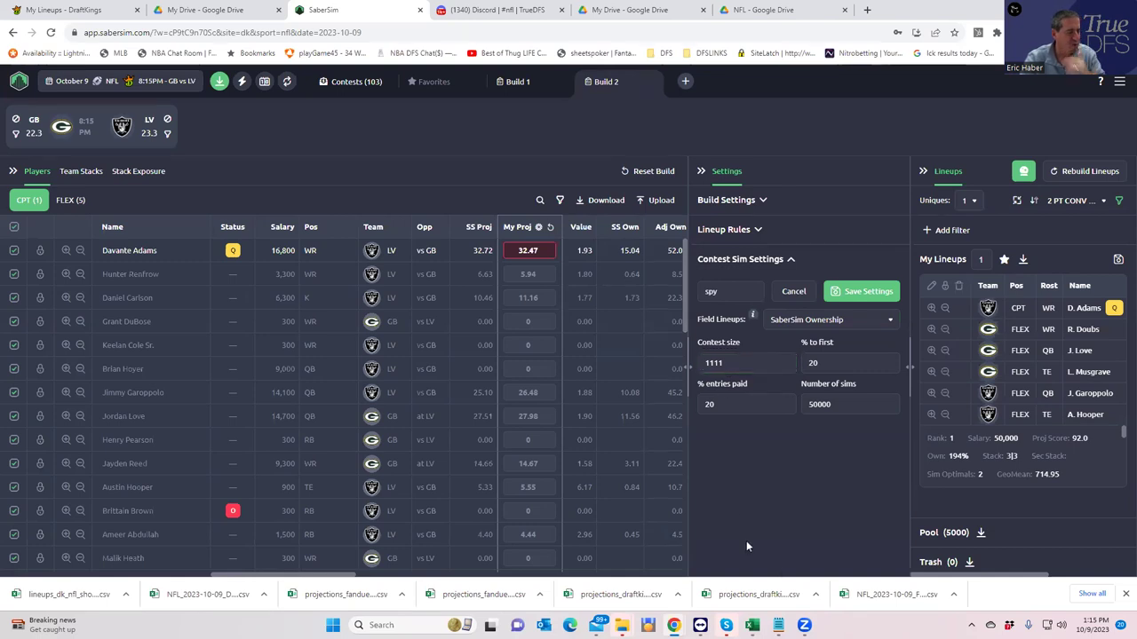
mouse_move(751, 625)
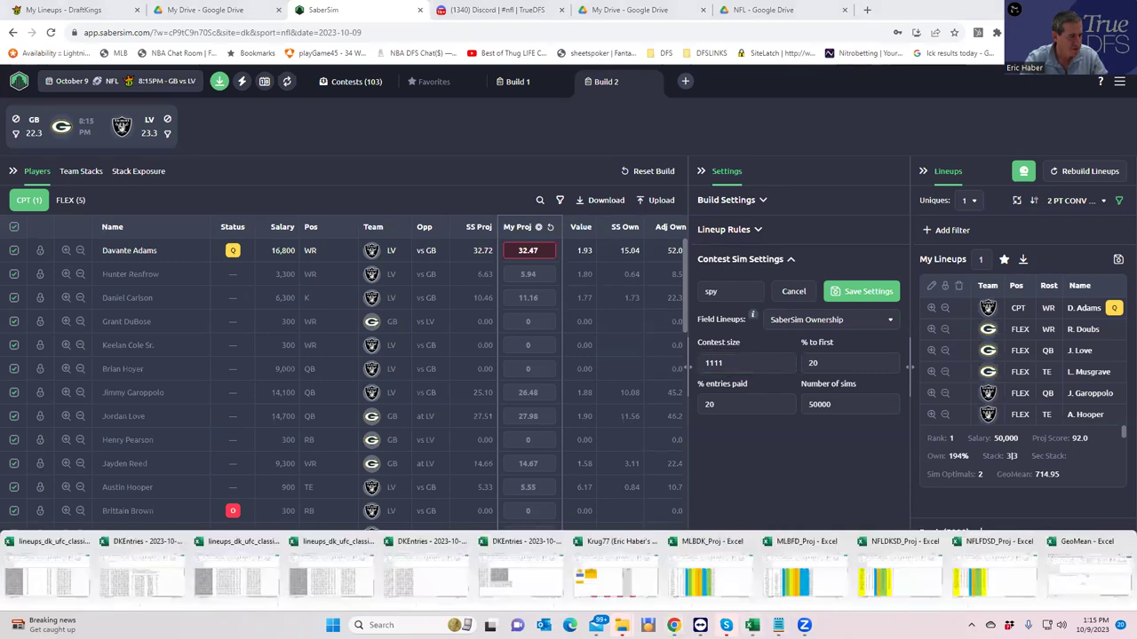
left_click(1075, 577)
left_click(300, 279)
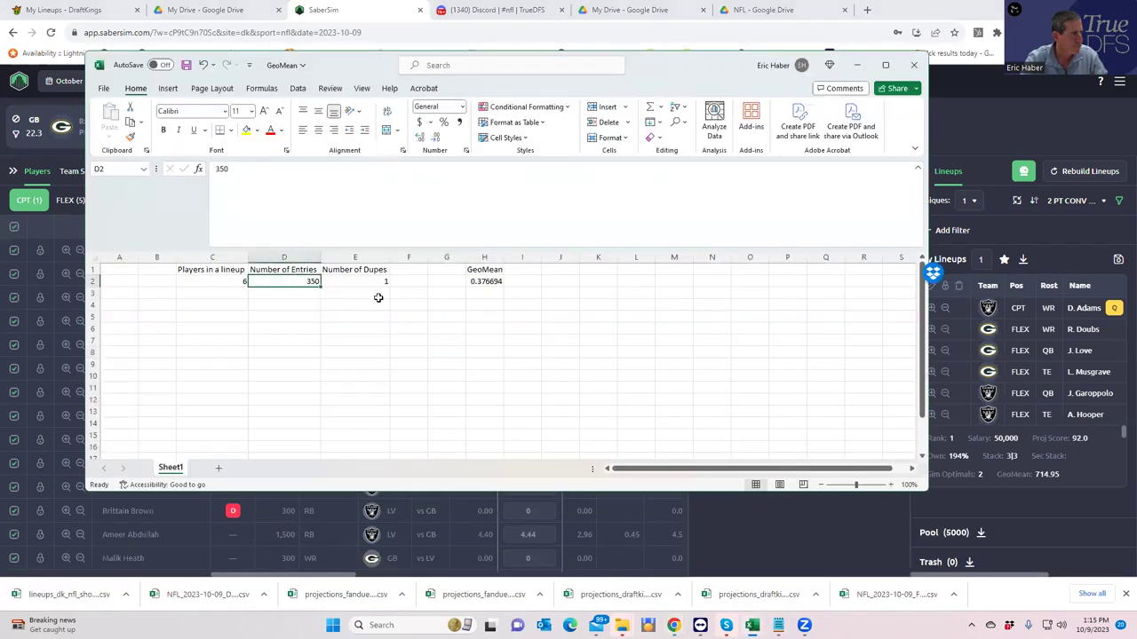
type("11")
left_click(373, 315)
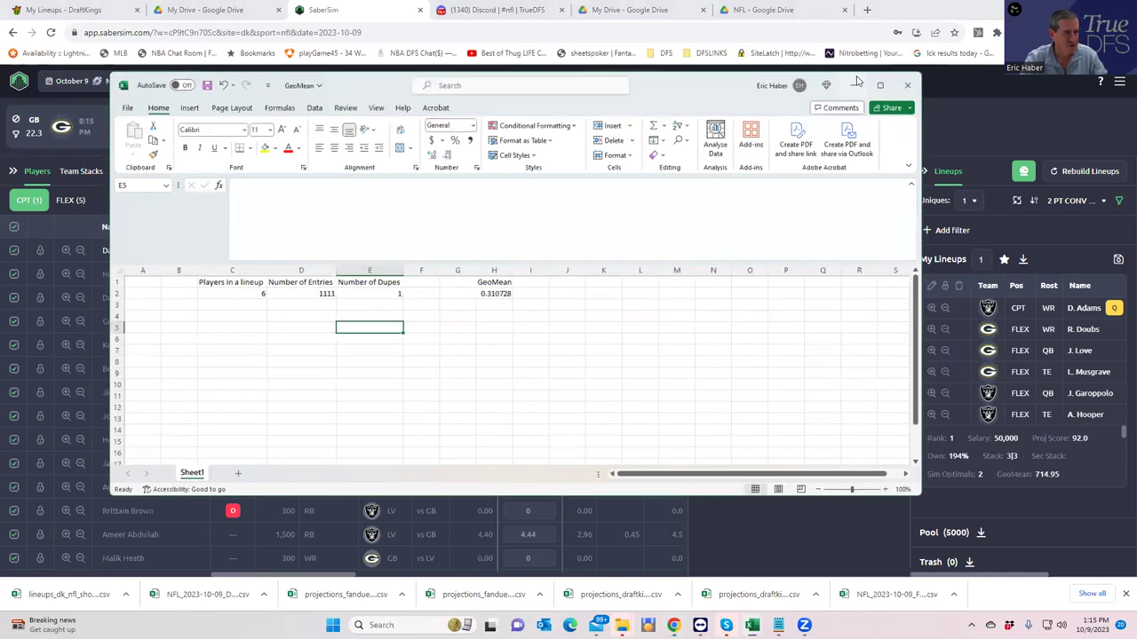
Back in SaberSim, add a lineup pool filter showing lineups with GeoTest less than 20.
left_click(858, 66)
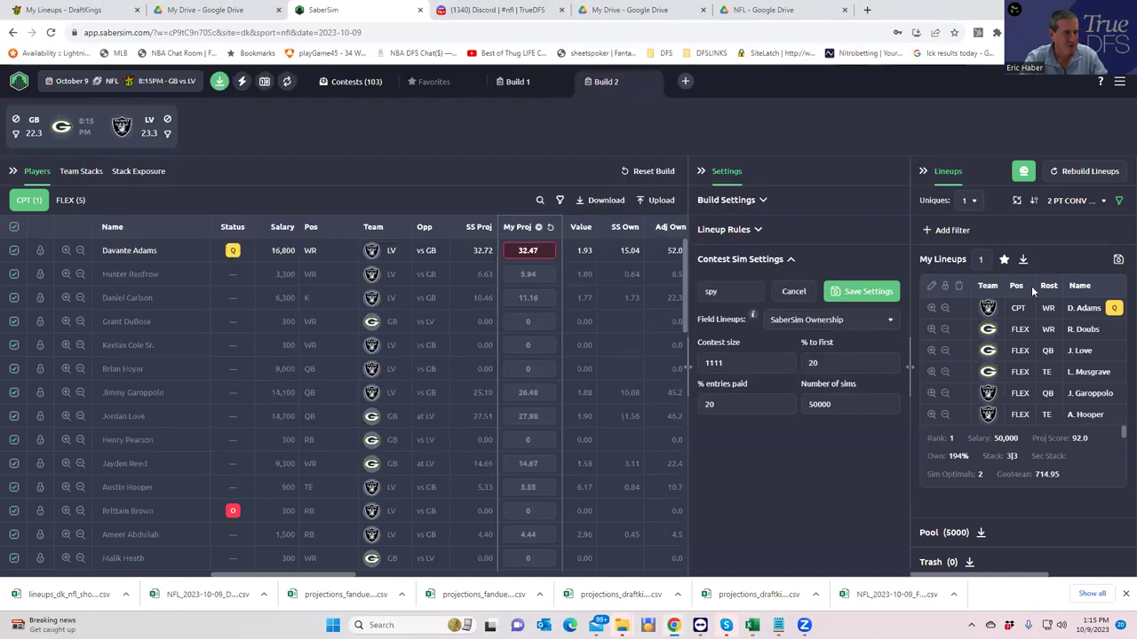
left_click(927, 230)
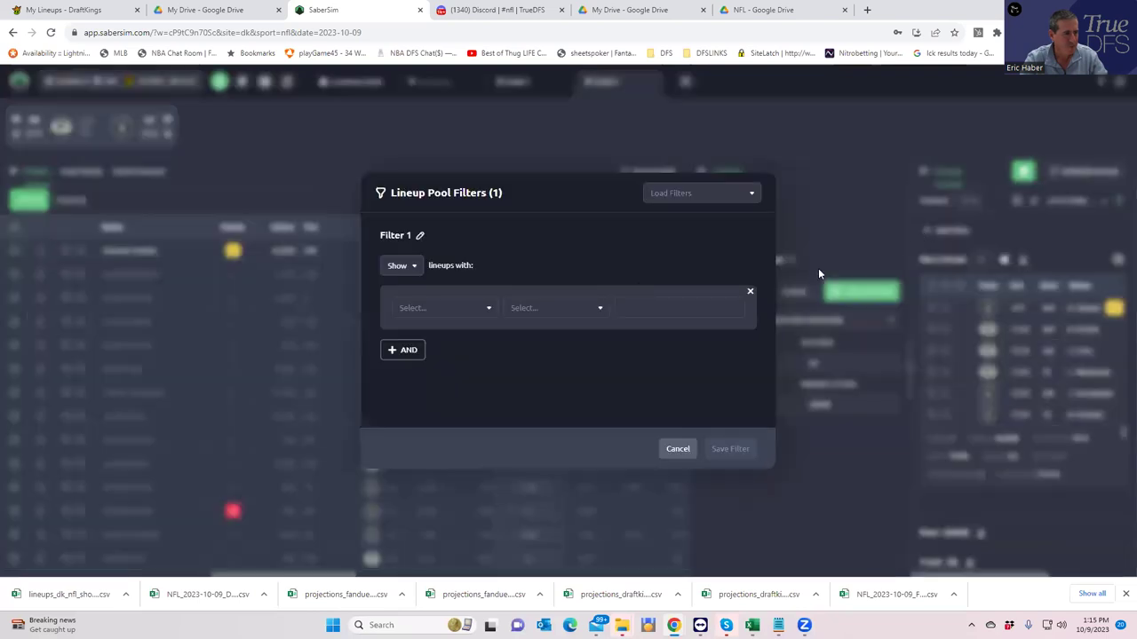
left_click(433, 308)
left_click(422, 549)
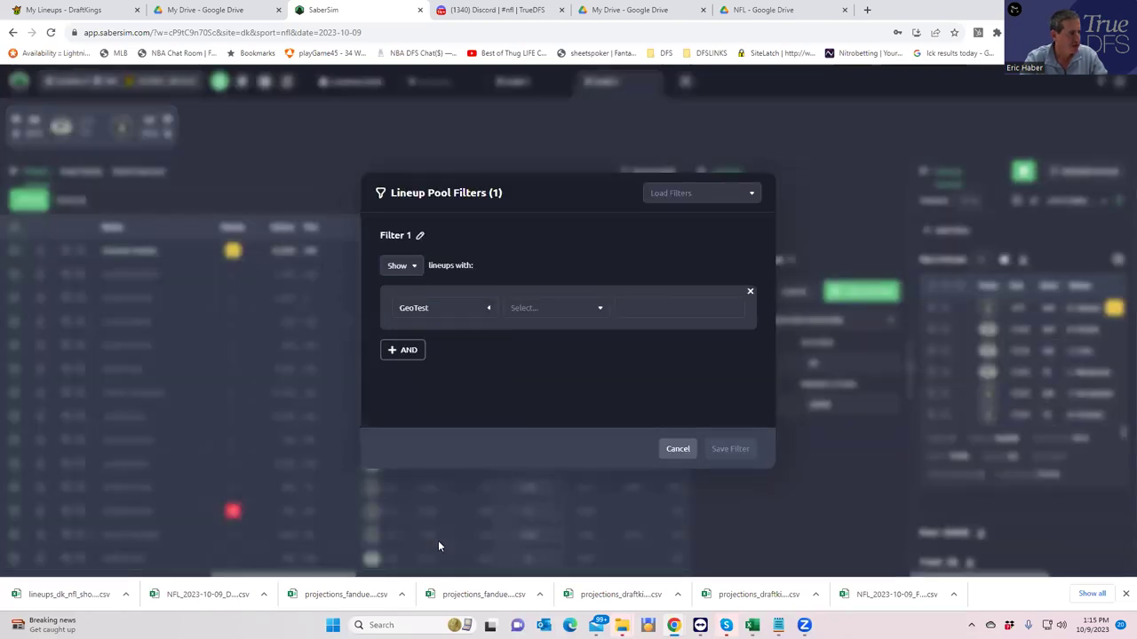
left_click(561, 304)
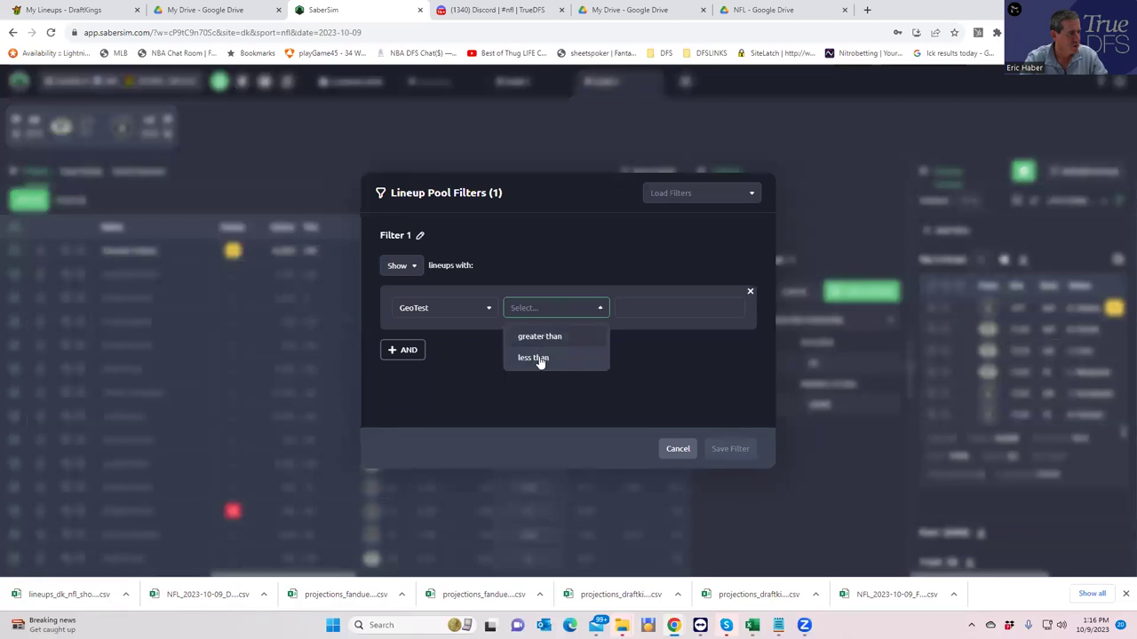
left_click(543, 356)
left_click(640, 307)
type("20")
left_click(725, 448)
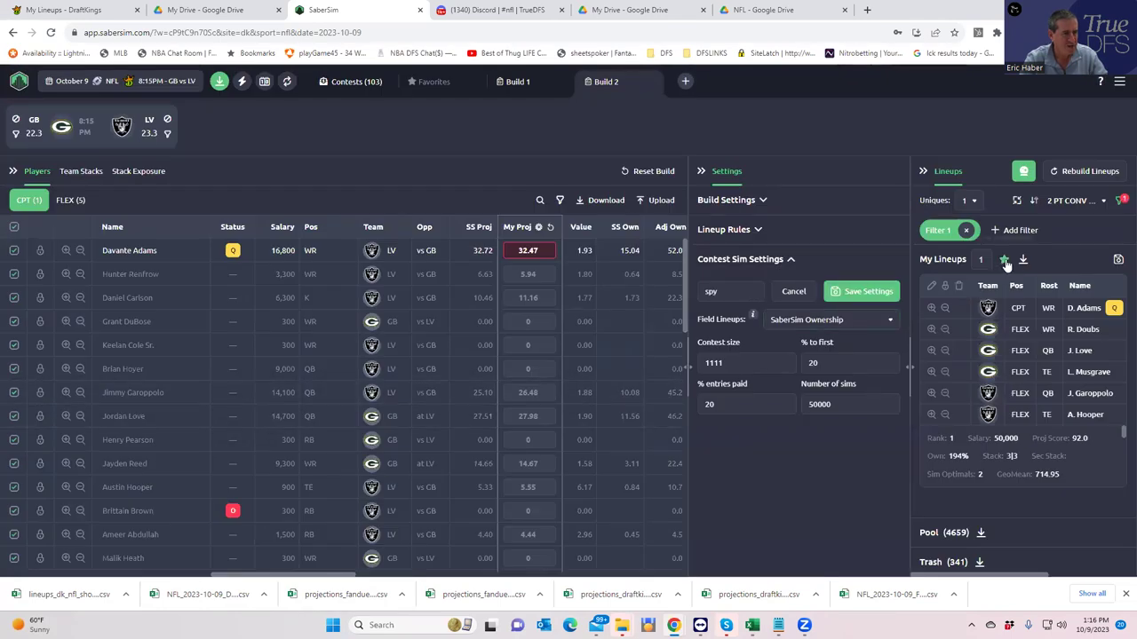
Save the single lineup only to the NFL Showdown $100K Spy contest, excluding the $140K Four-P... contest.
left_click(1118, 260)
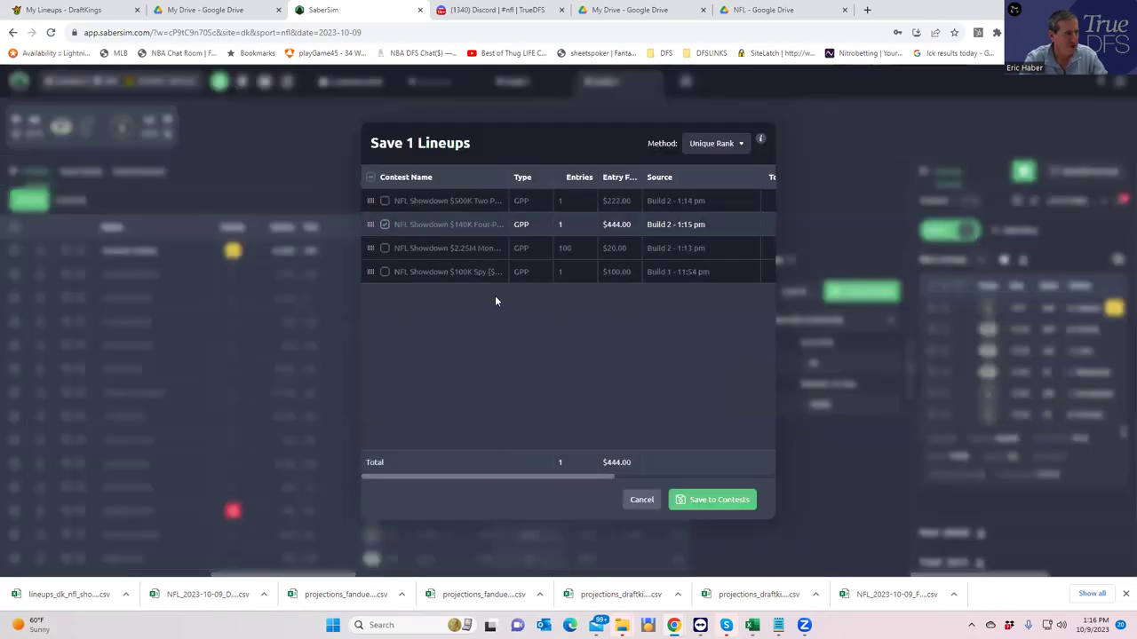
left_click(384, 224)
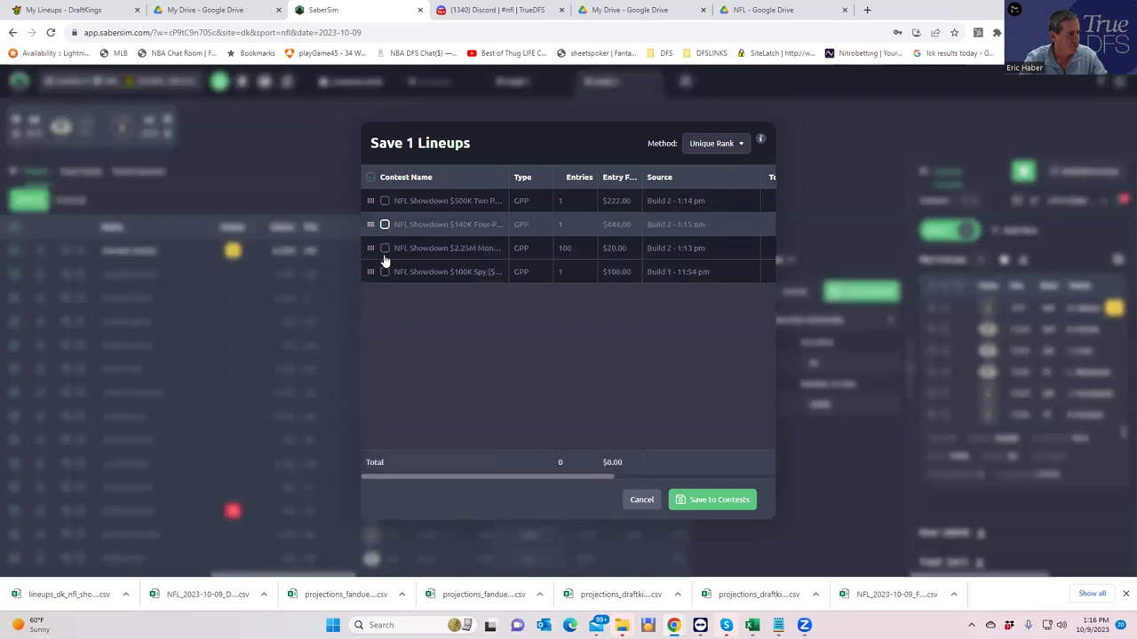
left_click(384, 273)
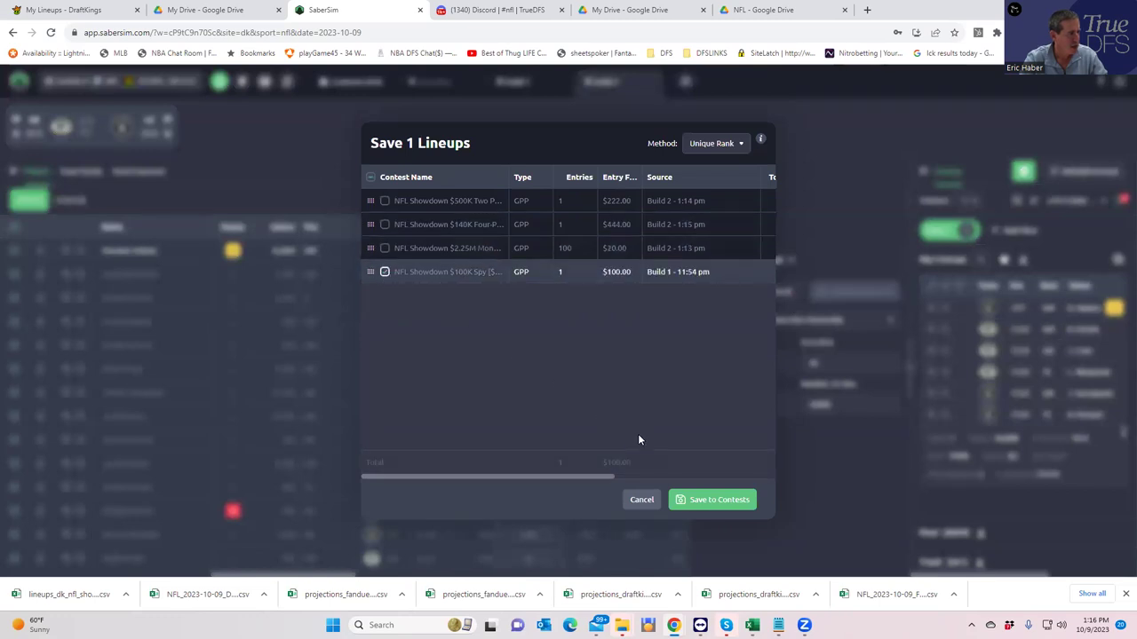
left_click(701, 499)
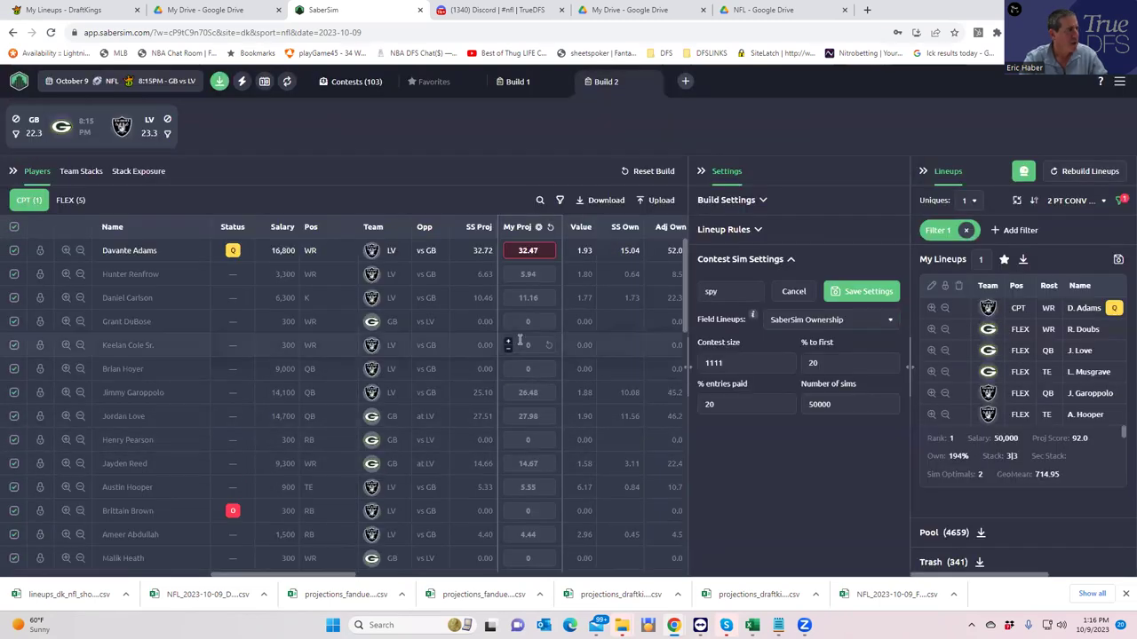
Download the contest entries CSV from SaberSim and open the entry editing page from My Lineups on DraftKings.
left_click(219, 81)
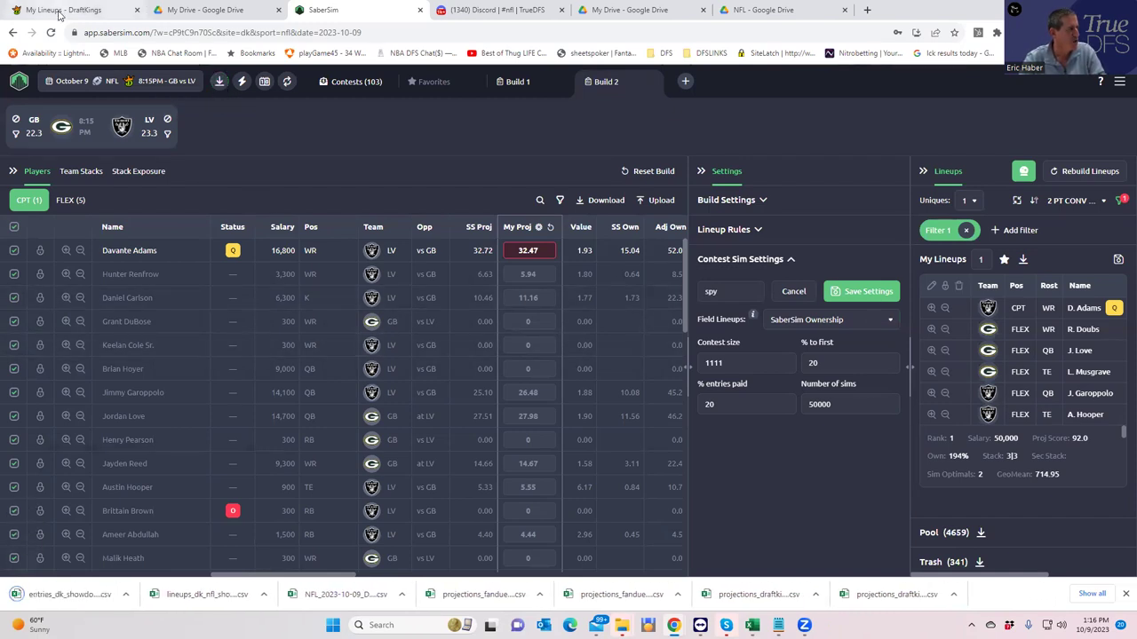
left_click(61, 11)
scroll(497, 213, "up", 8)
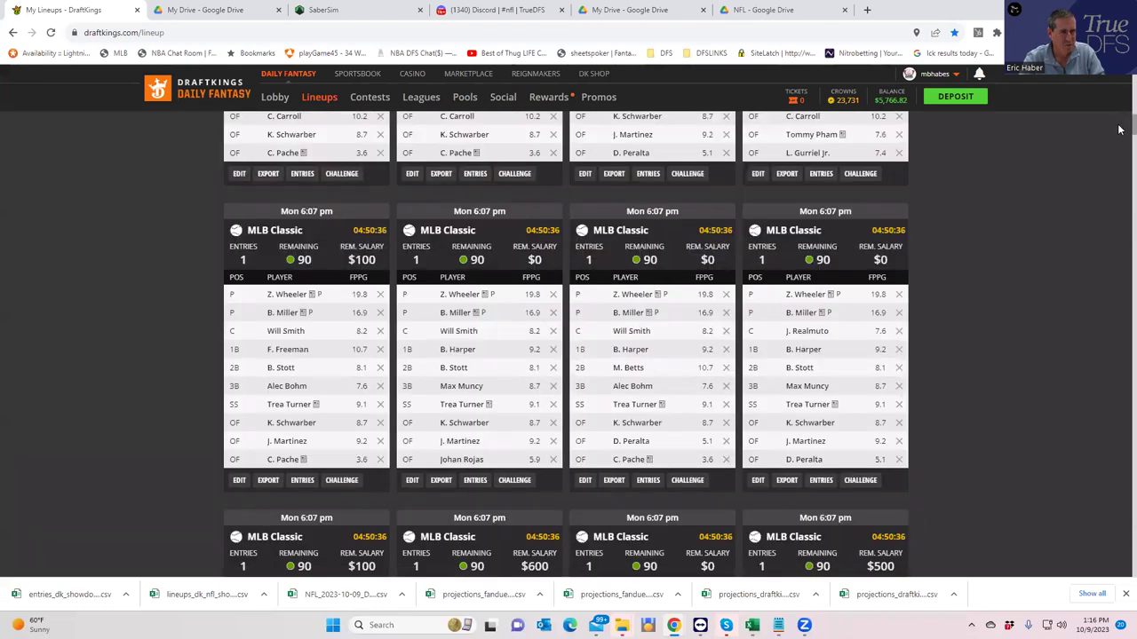
scroll(1119, 130, "up", 5)
left_click(795, 160)
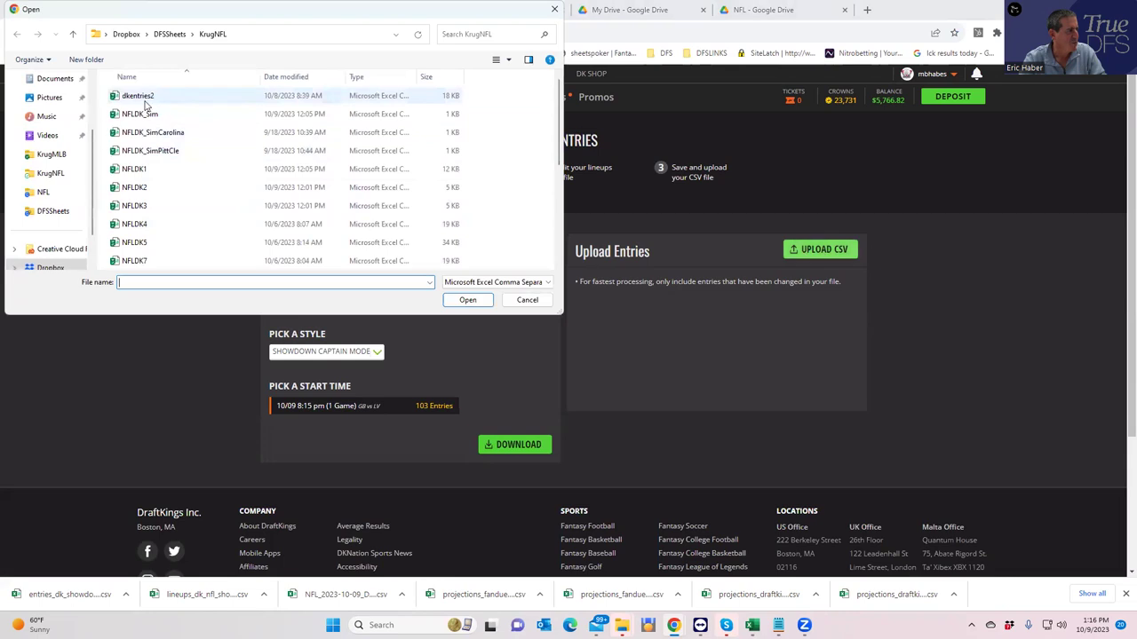
Upload the file entries_dk_showdown_nfl_2023-10-09_gb vs lv from the Downloads folder to DraftKings.
scroll(57, 160, "up", 3)
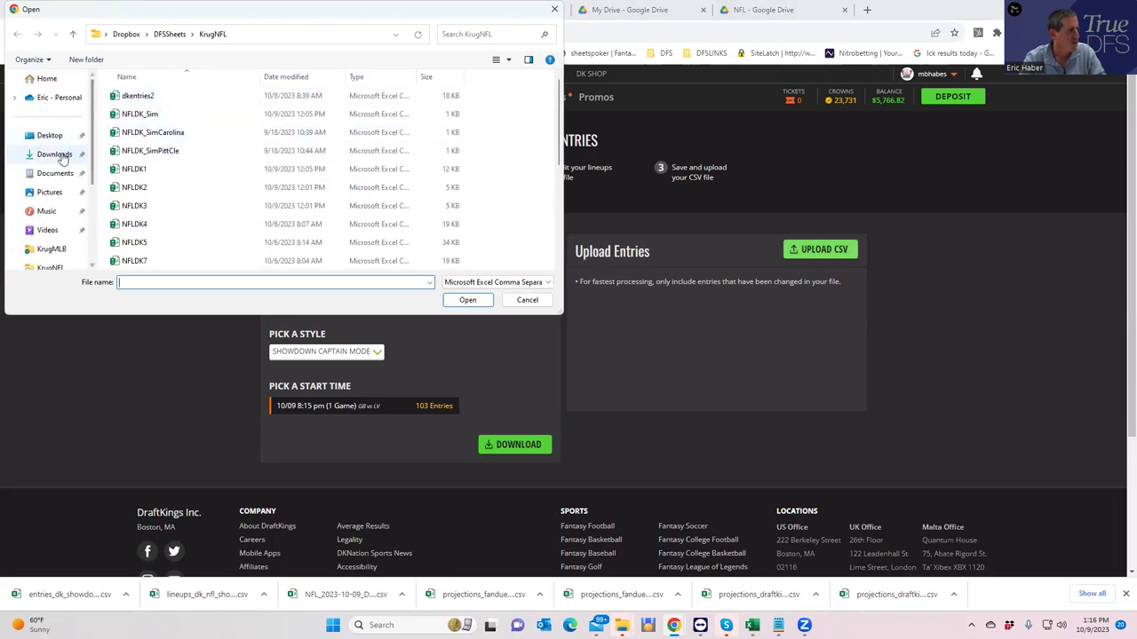
left_click(54, 154)
left_click(293, 113)
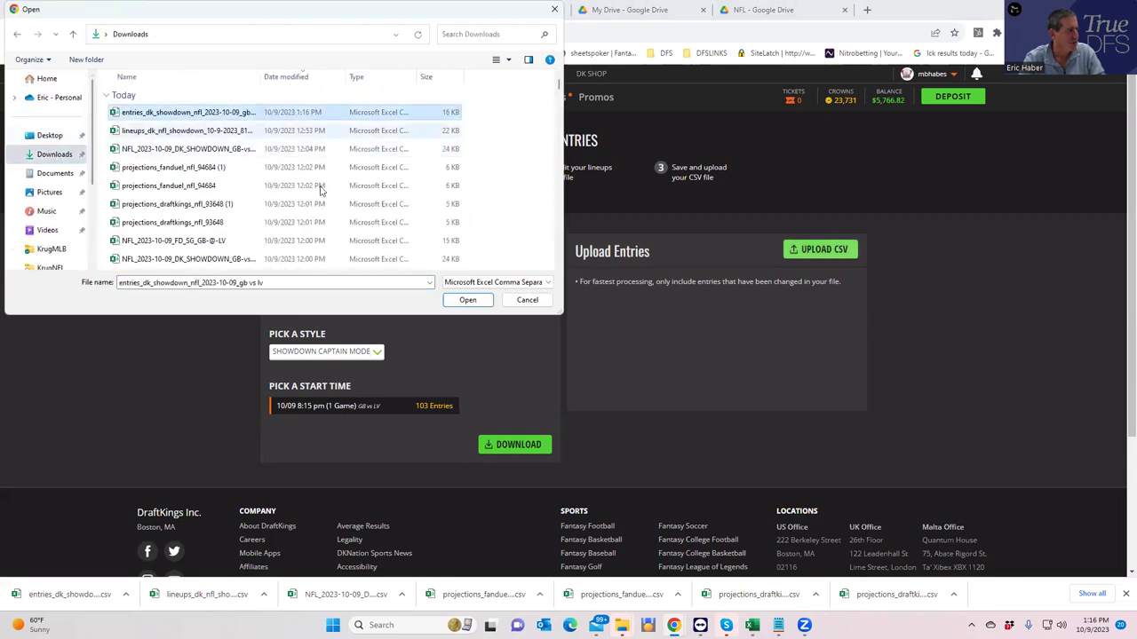
left_click(453, 300)
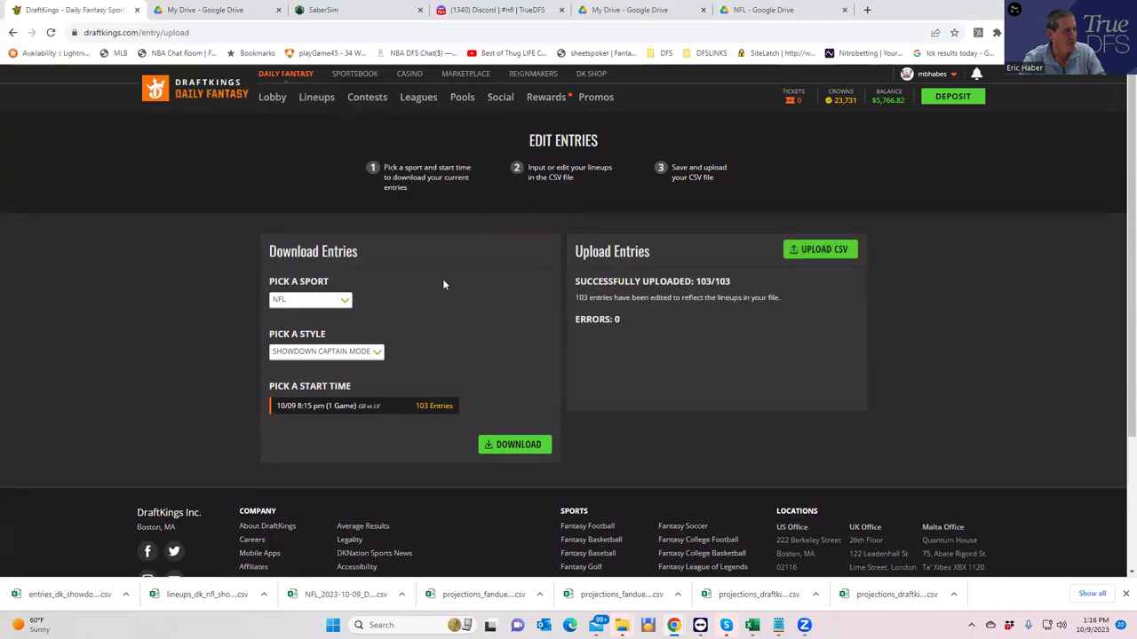
Open My Lineups on DraftKings and filter the upcoming lineups to NFL Showdown Captain Mode only.
left_click(326, 99)
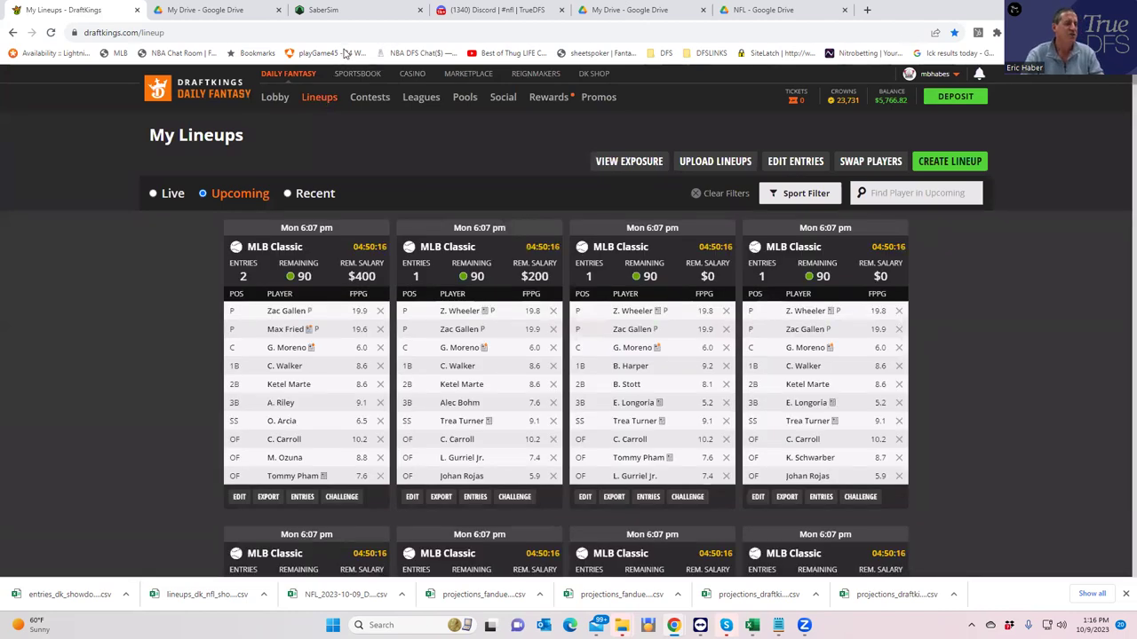
left_click(786, 200)
left_click(781, 221)
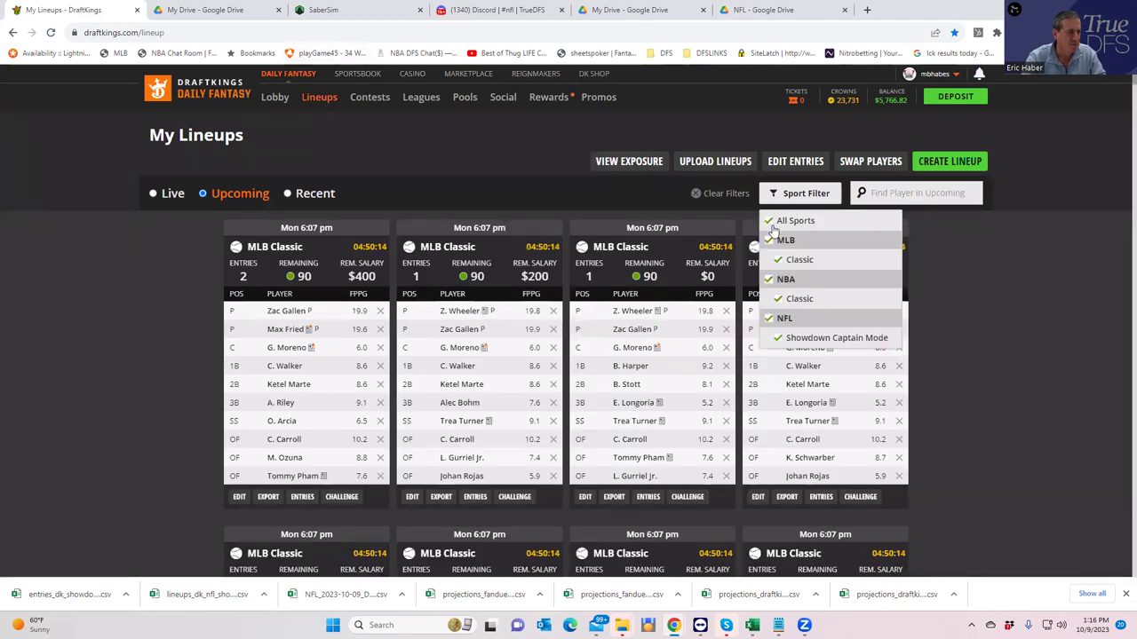
left_click(771, 318)
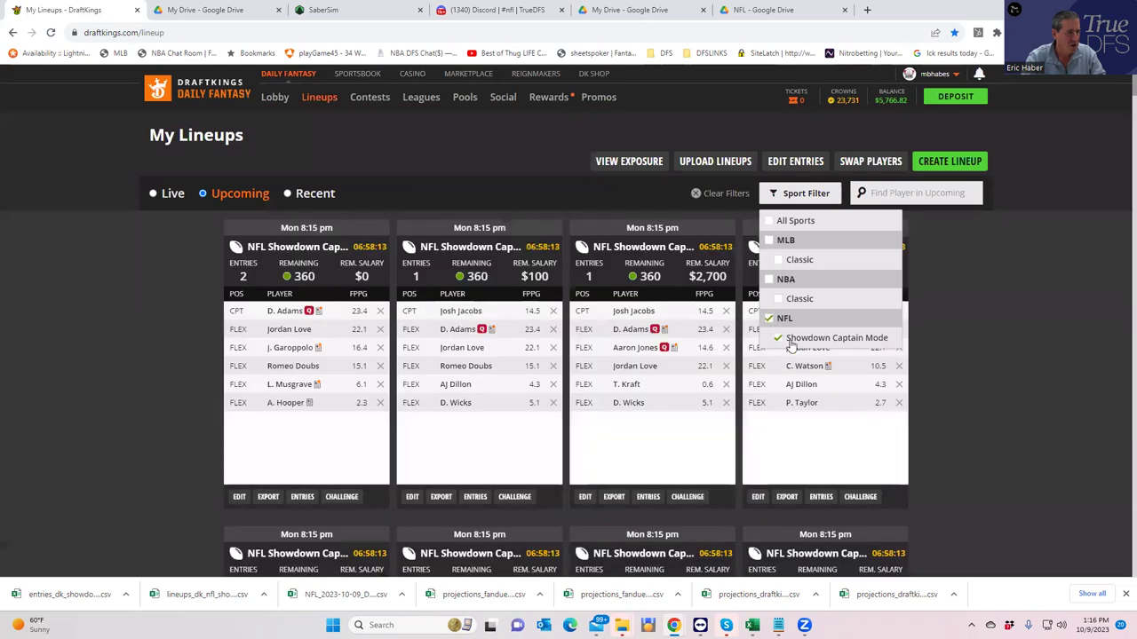
left_click(782, 453)
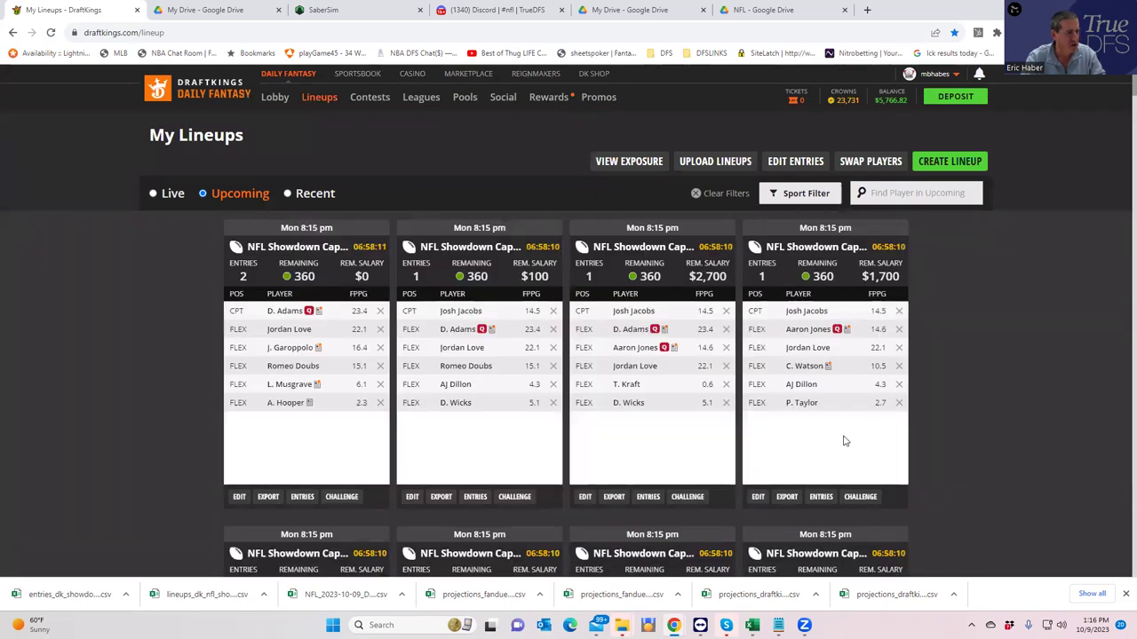
Check Patrick Taylor's game log from the lineup with Josh Jacobs as captain, and close his player card.
left_click(803, 405)
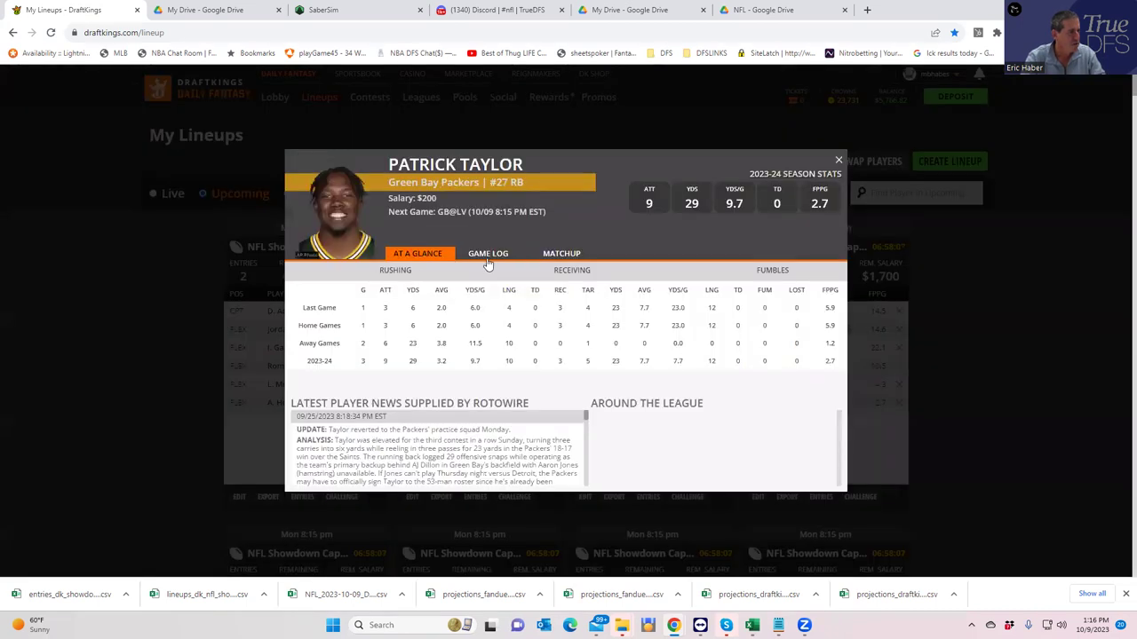
left_click(494, 255)
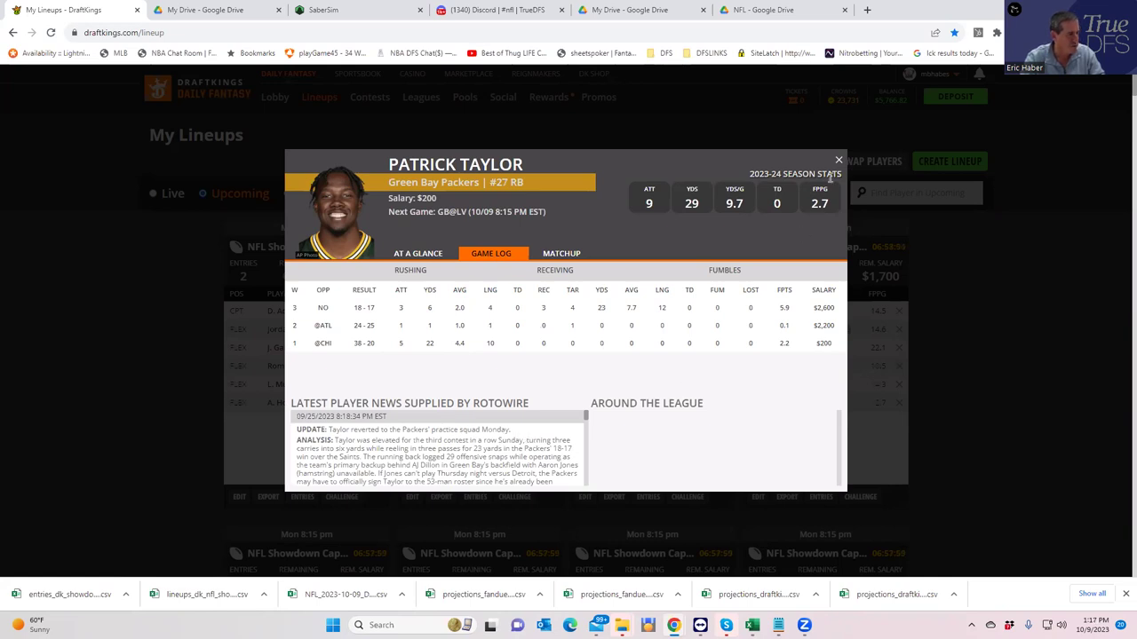
left_click(839, 160)
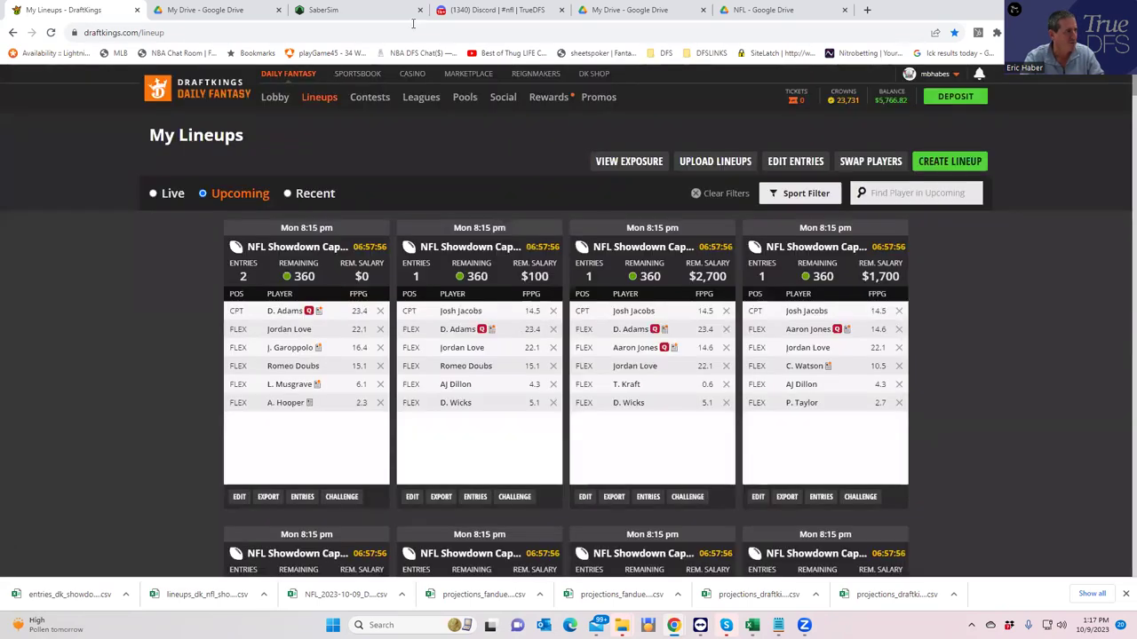
Return to SaberSim, remove Filter 1 from the lineup pool and start a new build.
left_click(373, 10)
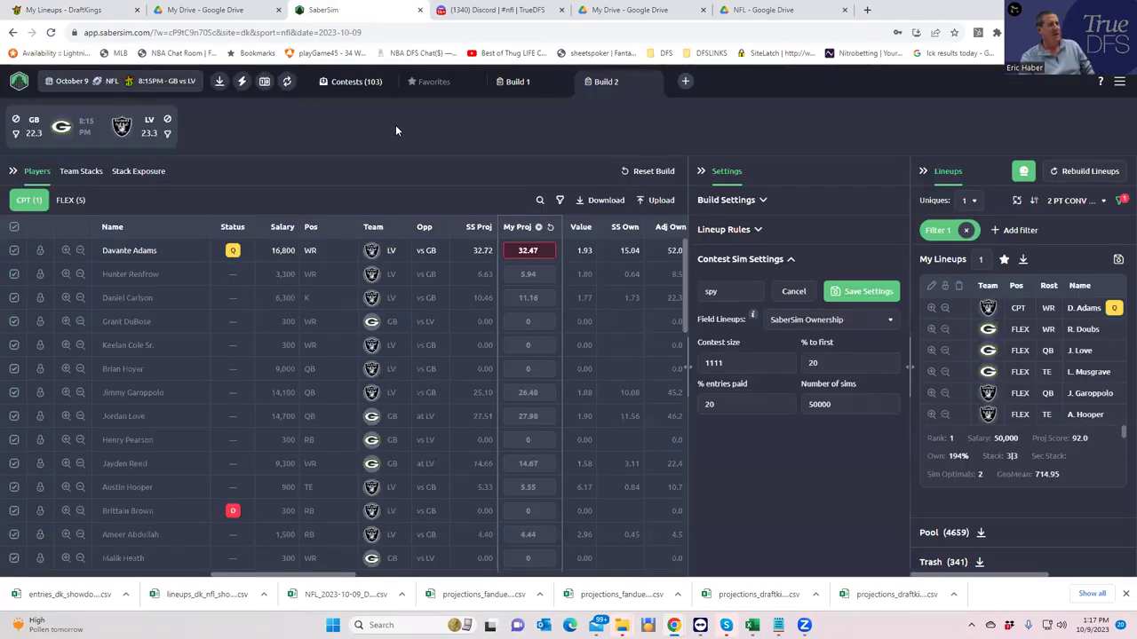
left_click(967, 231)
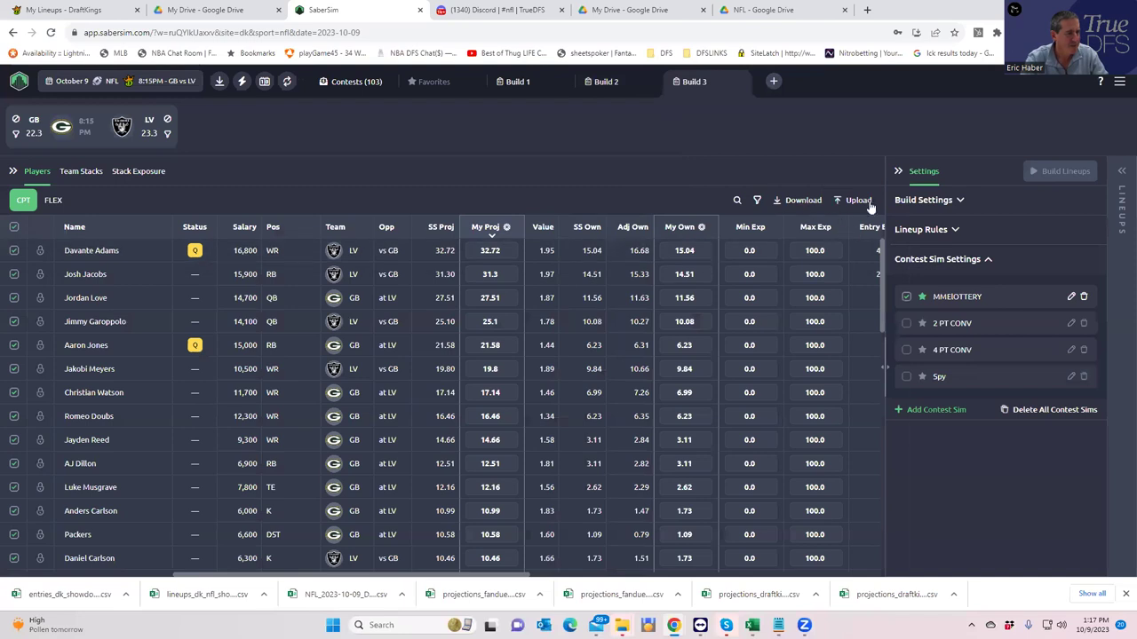
Upload the NFLDK_Sim projections and ownership CSV from the KrugNFL folder without saving it as a projections source.
left_click(852, 200)
left_click(713, 147)
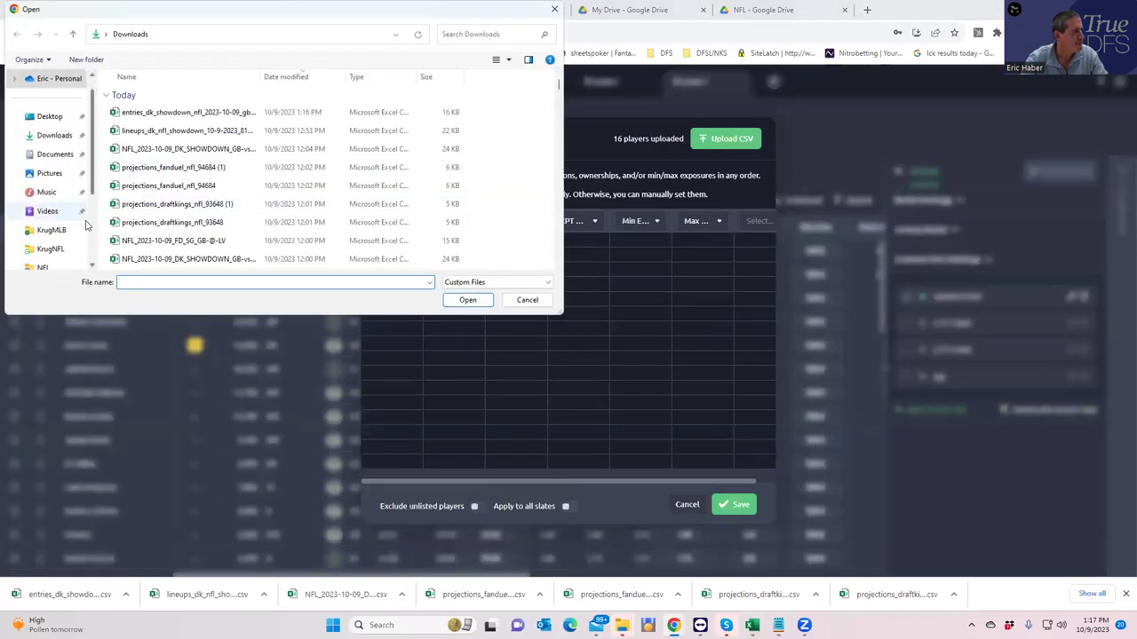
left_click(51, 248)
left_click(158, 113)
left_click(464, 299)
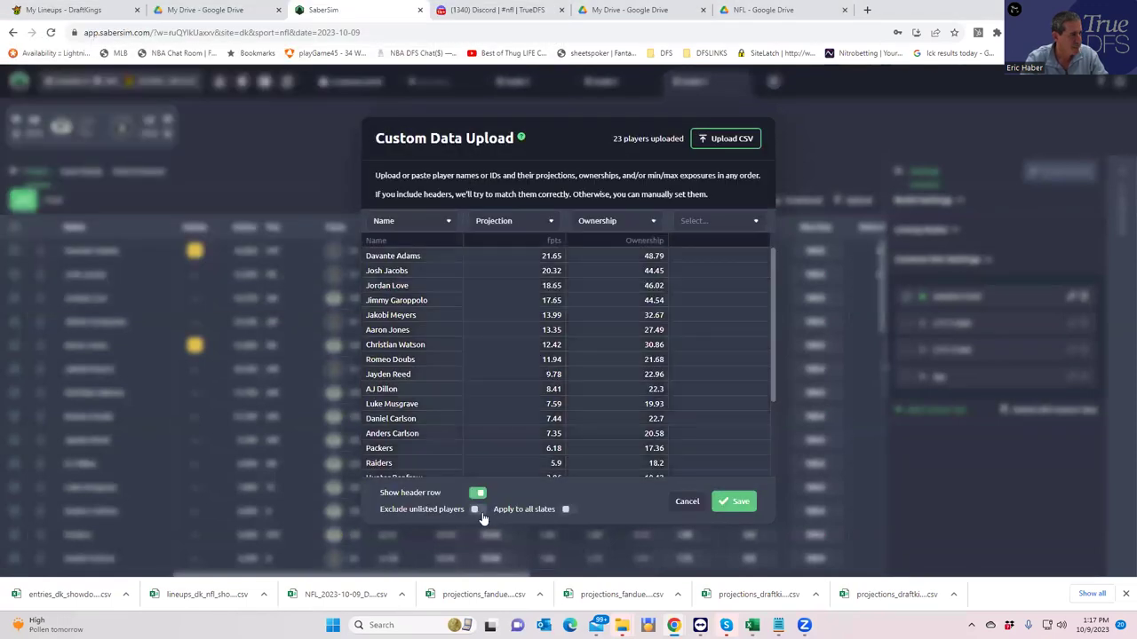
left_click(737, 503)
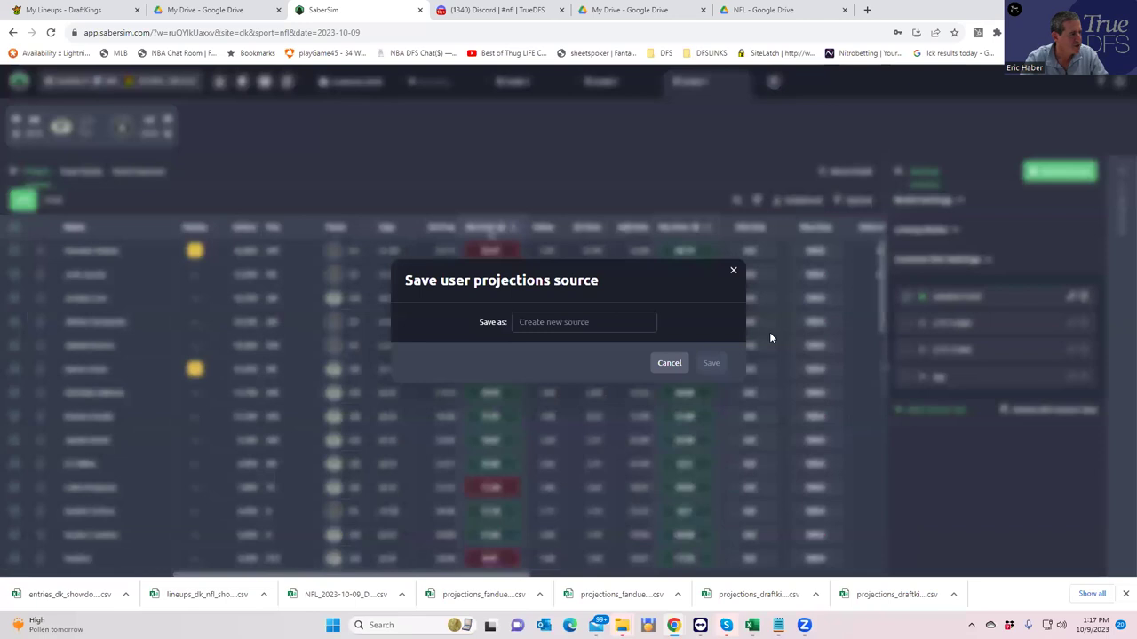
left_click(658, 362)
Exclude DeAndre Carter, Tucker Kraft, Samori Toure, Jakob Johnson, Emanuel Wilson and Patrick Taylor from the captain player pool.
scroll(468, 473, "down", 3)
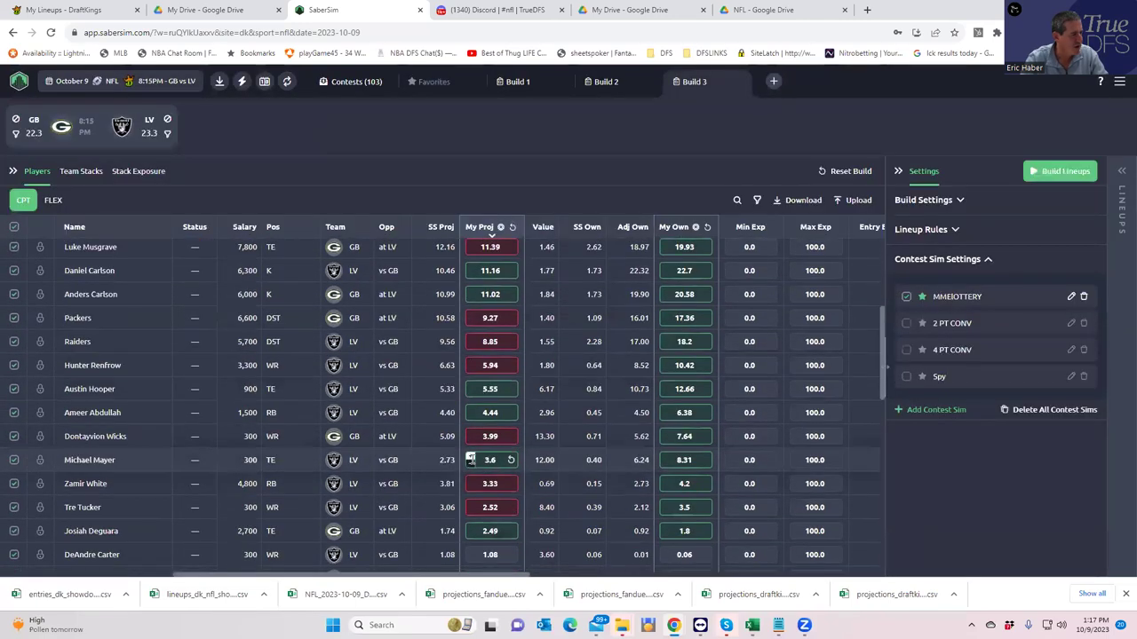
scroll(470, 460, "down", 2)
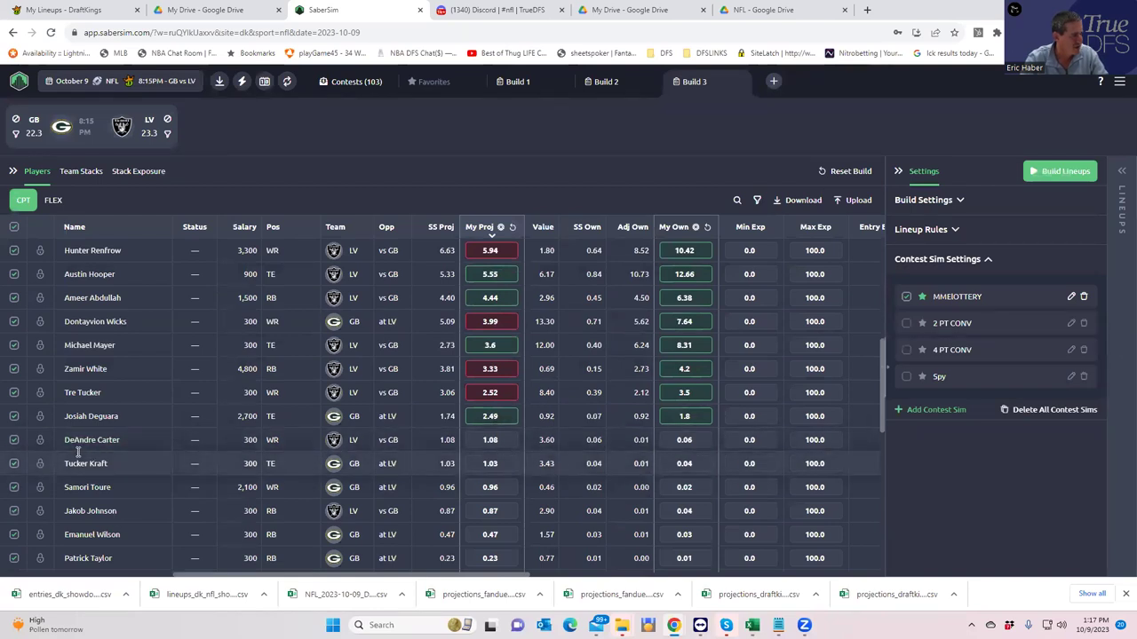
left_click(15, 440)
left_click(14, 464)
left_click(14, 489)
left_click(14, 511)
left_click(15, 535)
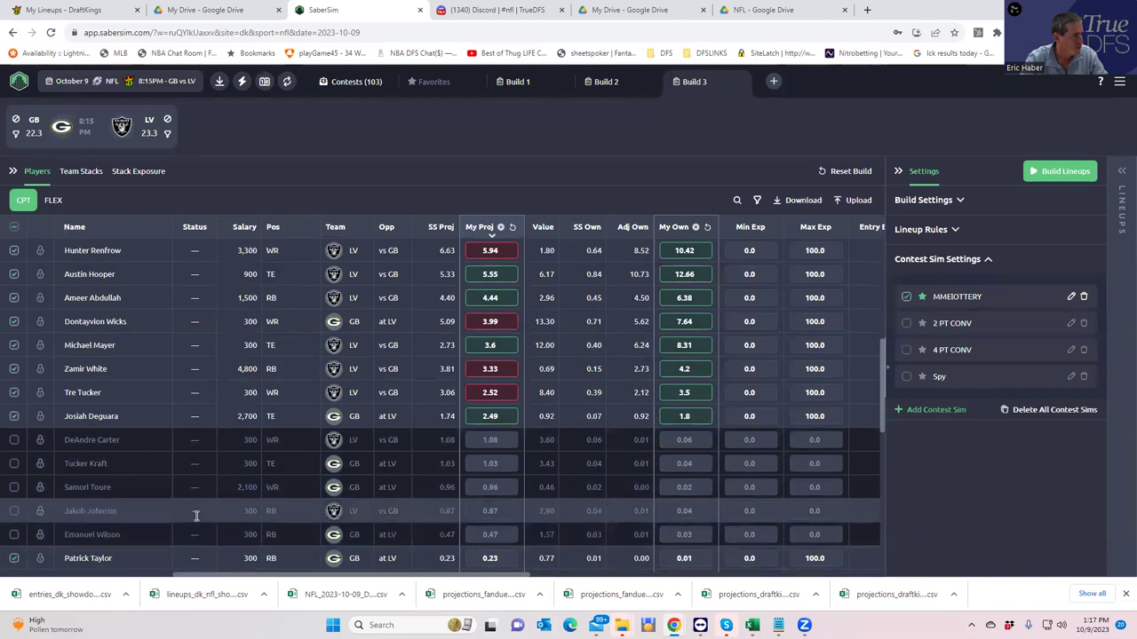
scroll(159, 520, "down", 2)
left_click(15, 441)
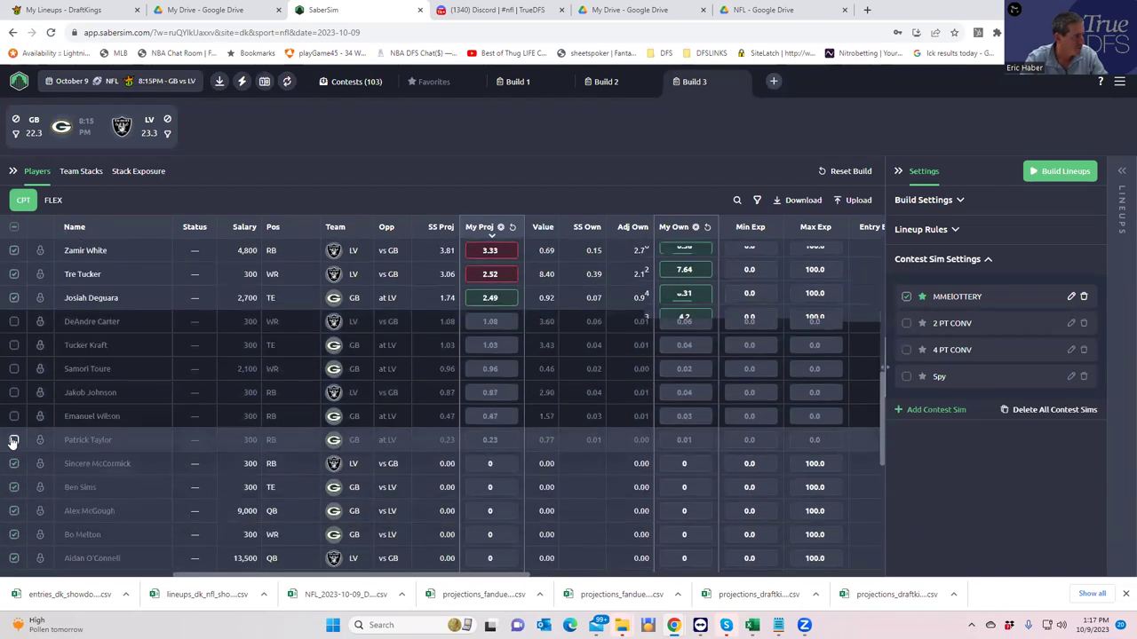
scroll(318, 491, "down", 5)
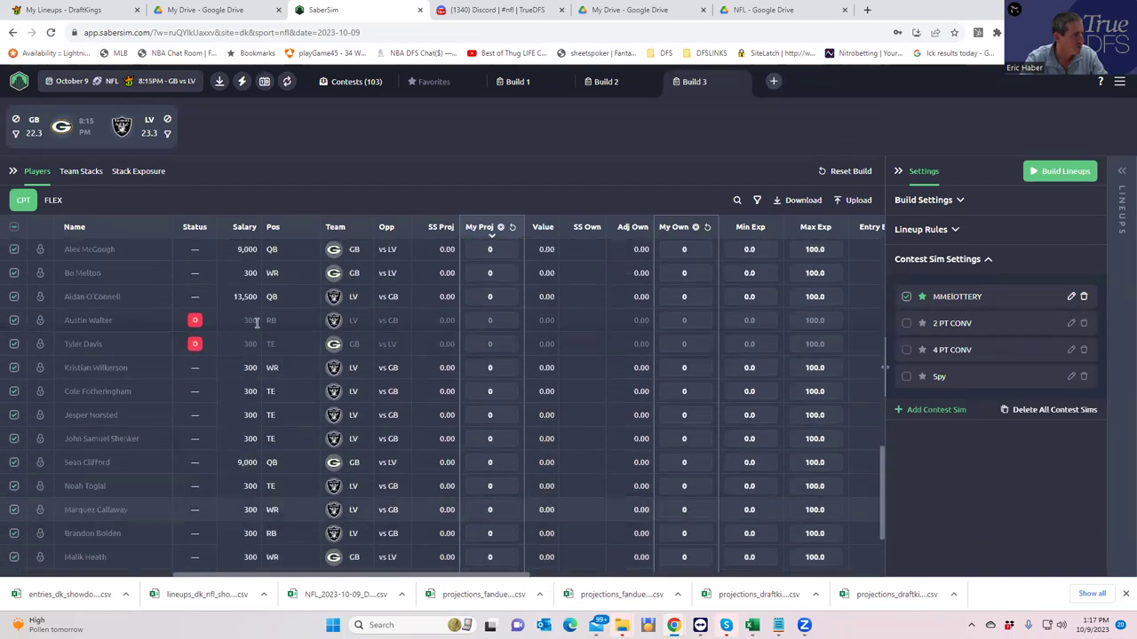
Exclude DeAndre Carter, Tucker Kraft, Samori Toure, Jakob Johnson, Emanuel Wilson and Patrick Taylor from the FLEX player pool.
scroll(254, 323, "up", 4)
left_click(53, 199)
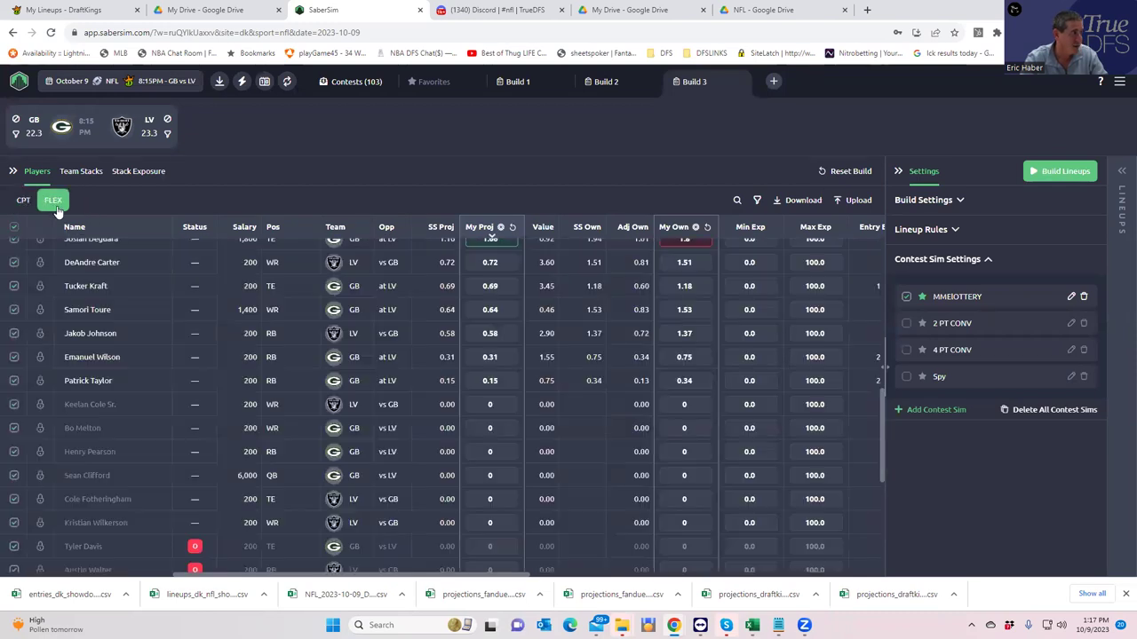
scroll(478, 352, "up", 3)
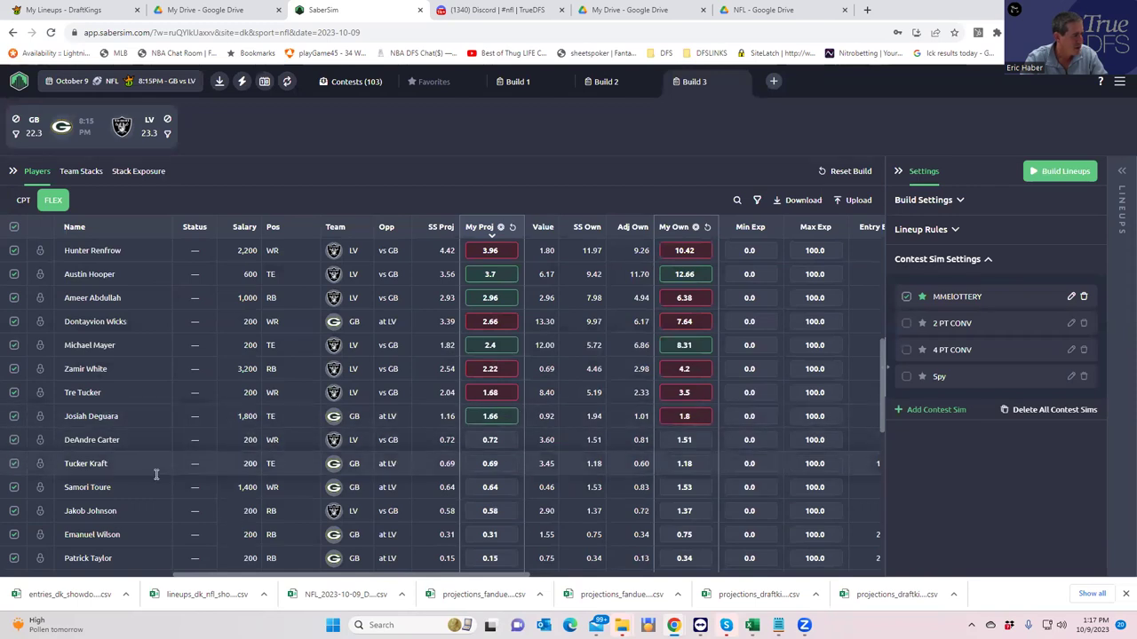
left_click(14, 441)
left_click(14, 464)
left_click(14, 486)
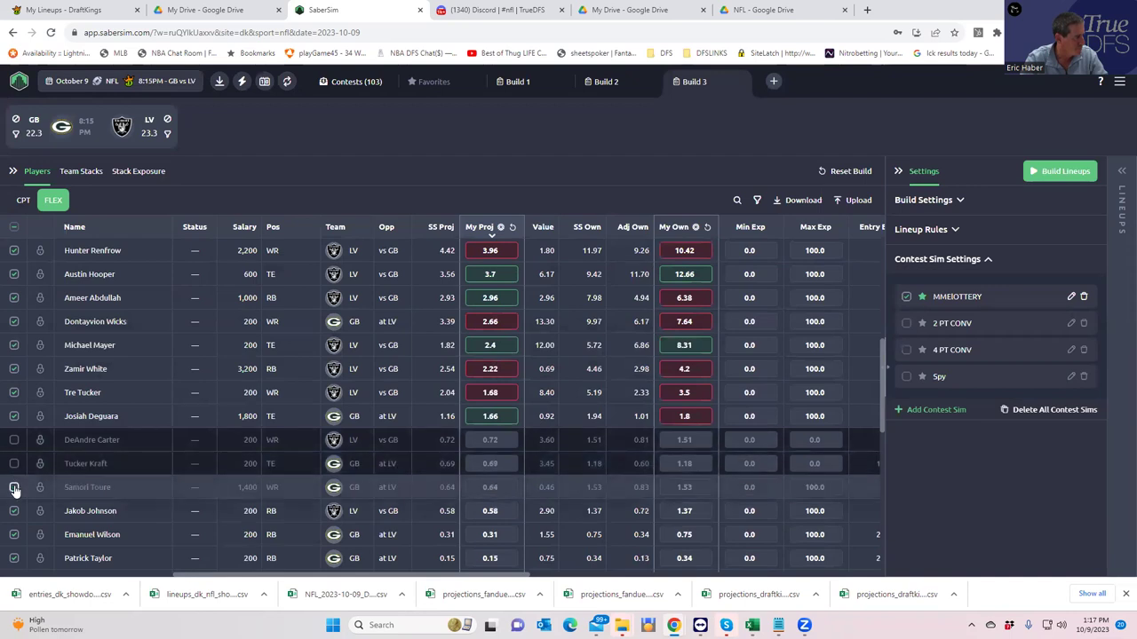
left_click(14, 511)
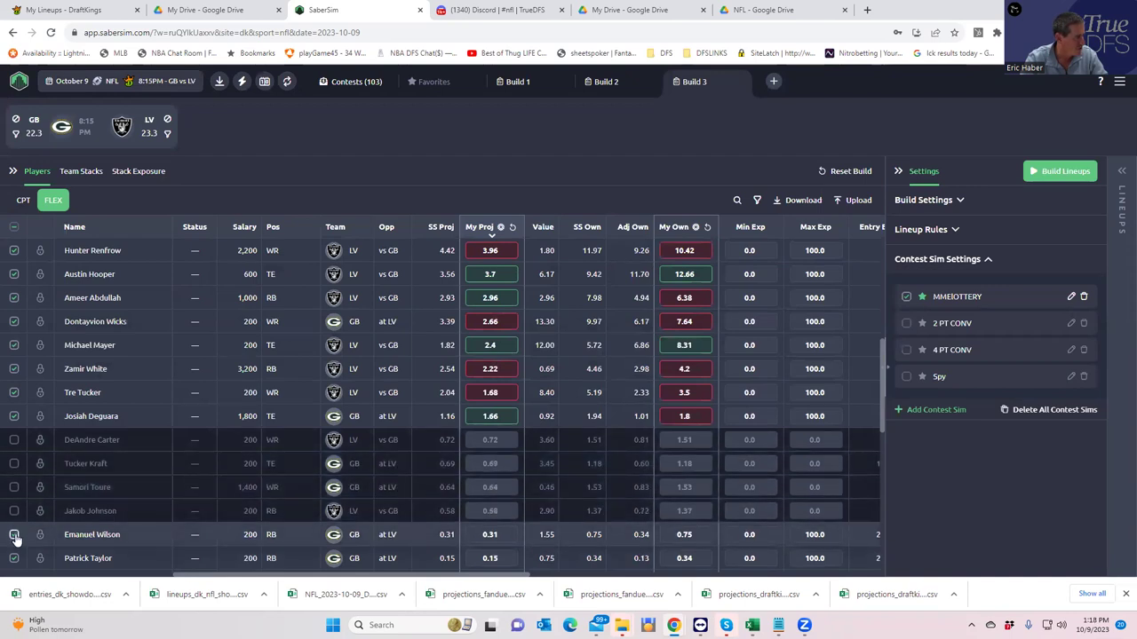
left_click(14, 534)
left_click(14, 557)
scroll(199, 536, "down", 2)
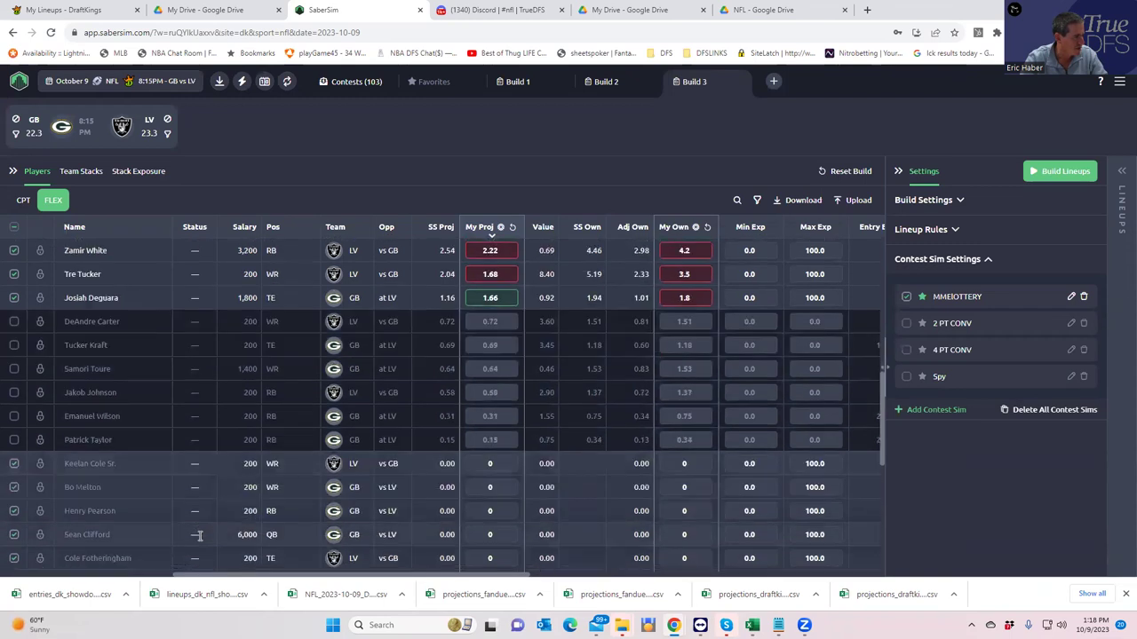
scroll(310, 497, "up", 5)
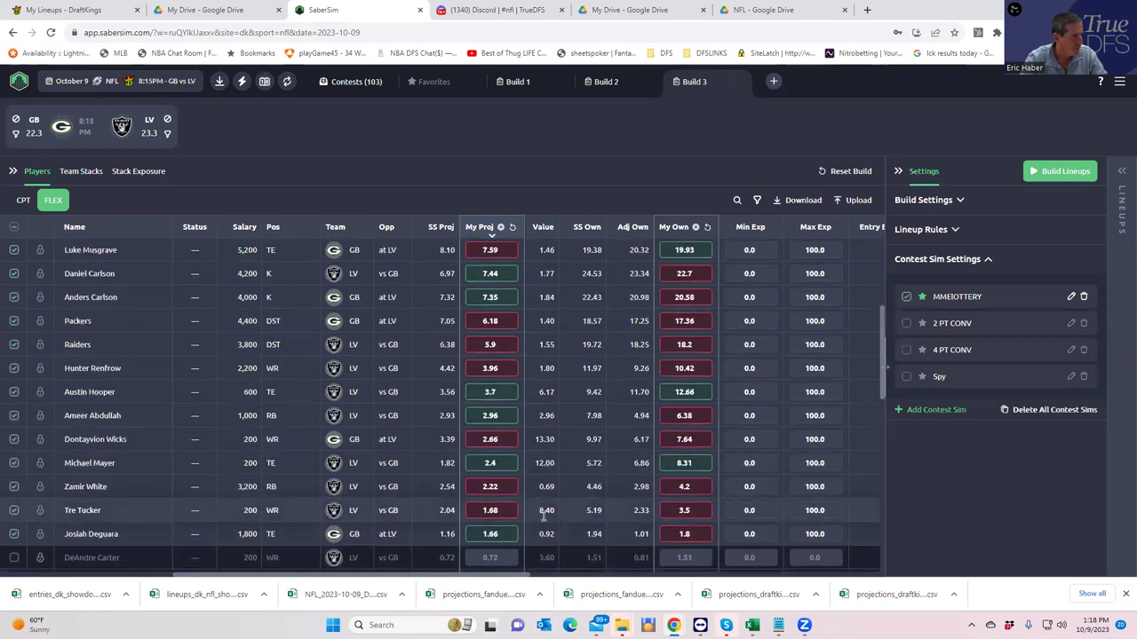
scroll(468, 506, "down", 1)
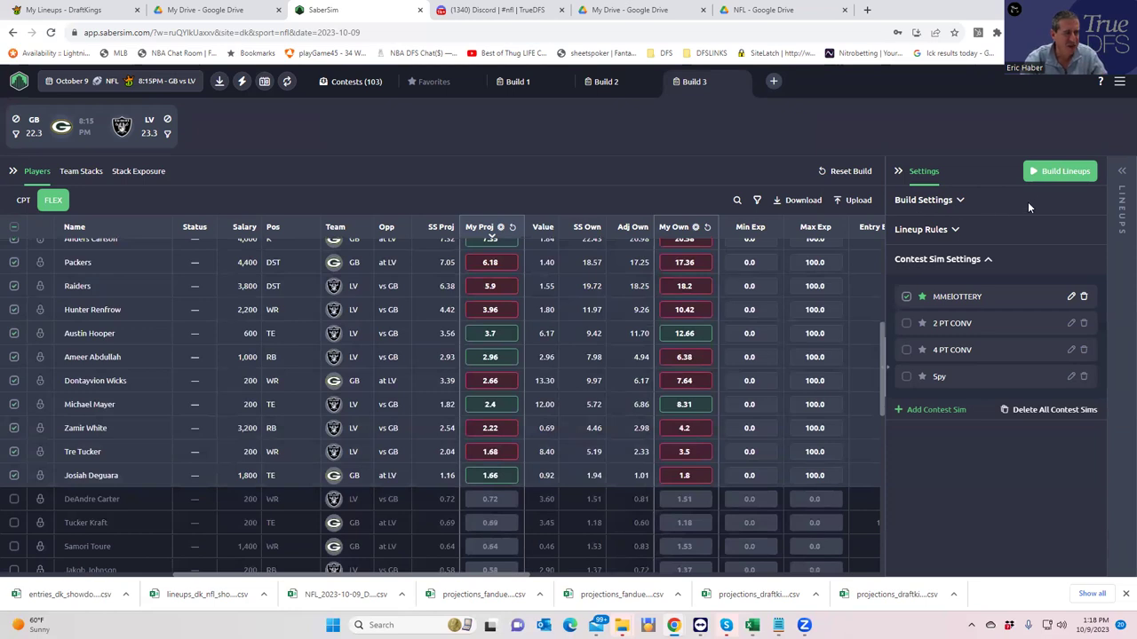
Configure the build for a pool of 5000 with 50 lineups, and build the lineups.
left_click(945, 201)
double_click(1008, 285)
type("5000")
left_click(964, 254)
left_click(933, 283)
type("50")
left_click(1044, 177)
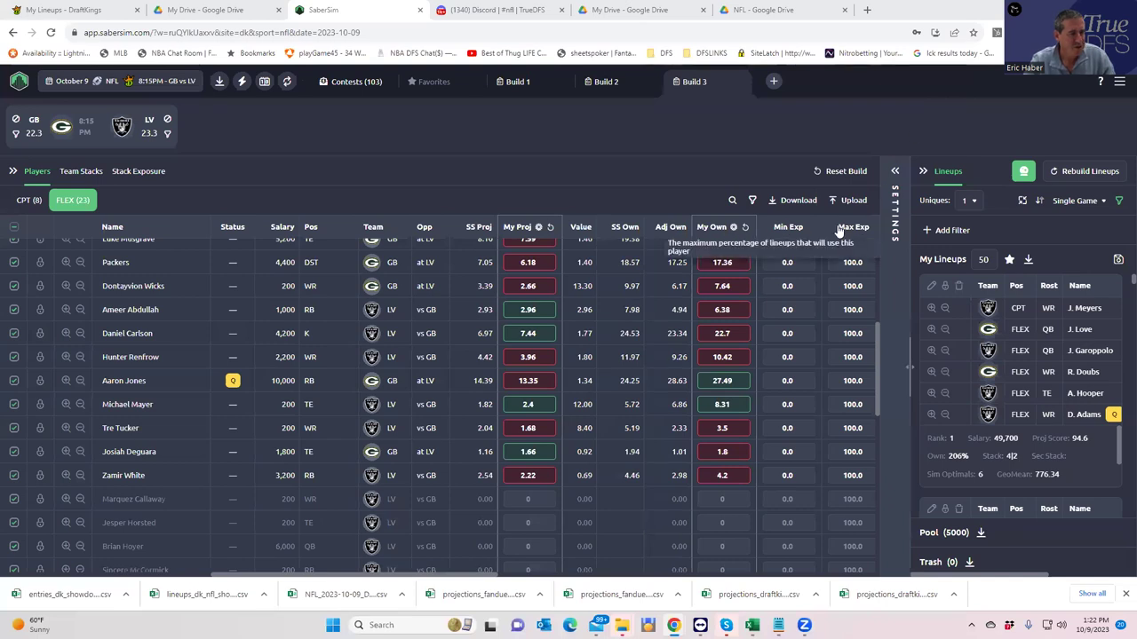
Run the contest simulation on the built pool and sort the lineups by the MMElOTTERY contest's RAROI.
scroll(629, 285, "up", 3)
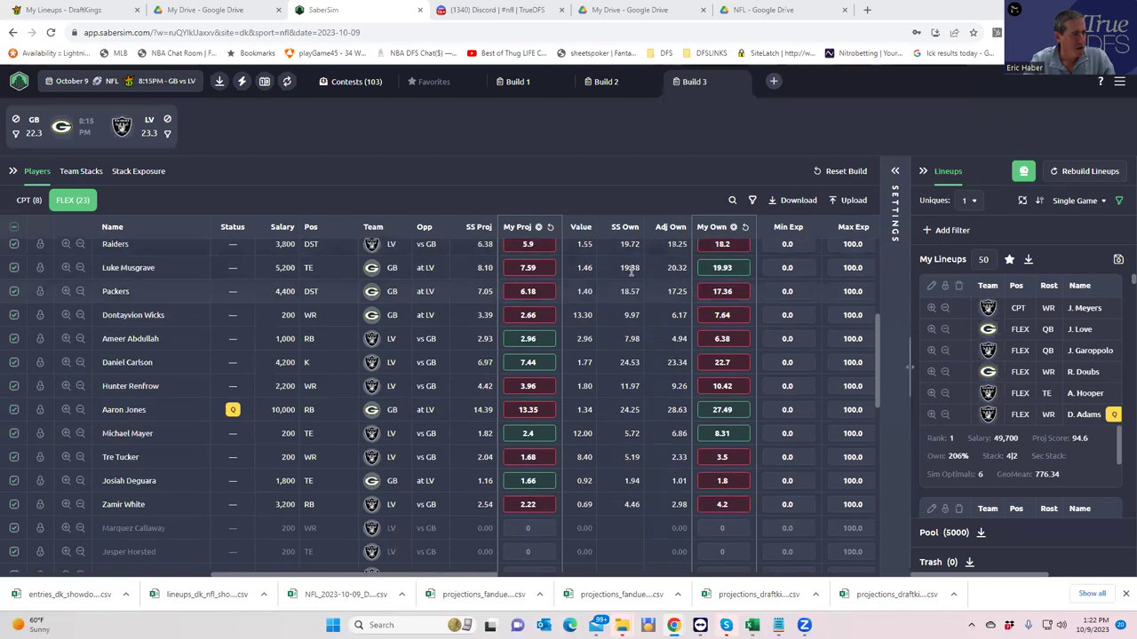
left_click(1023, 174)
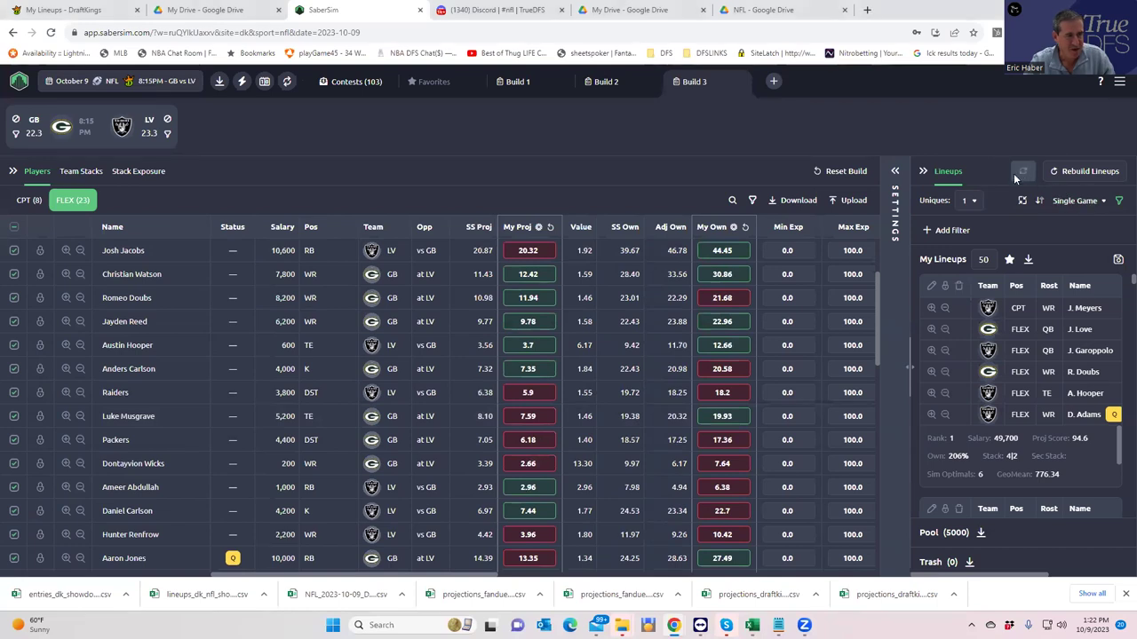
left_click(895, 172)
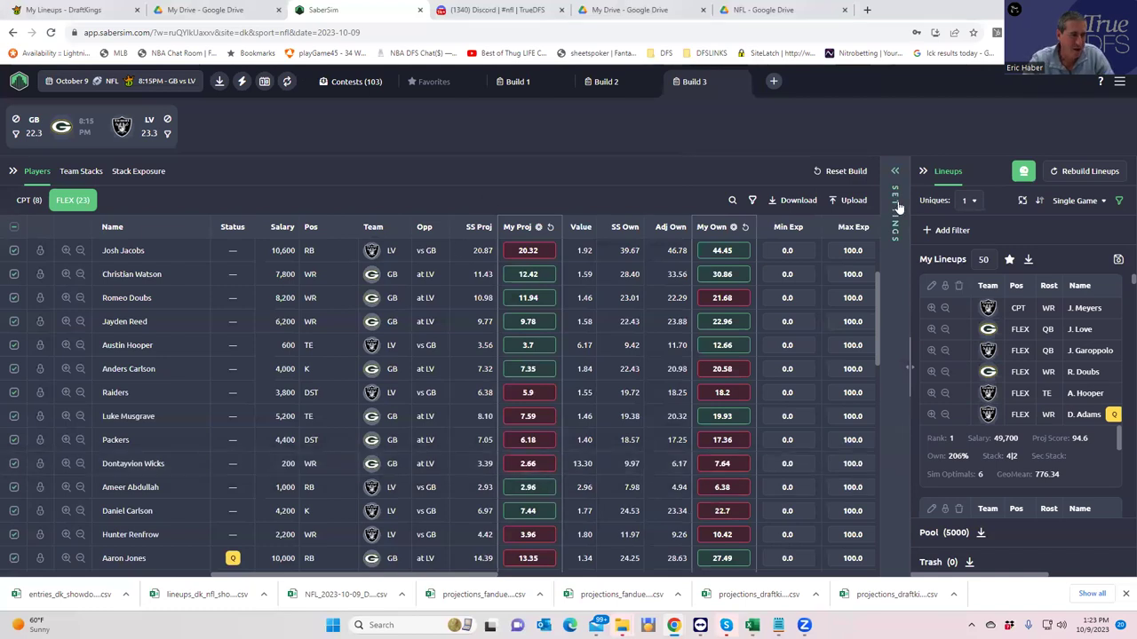
left_click(1067, 202)
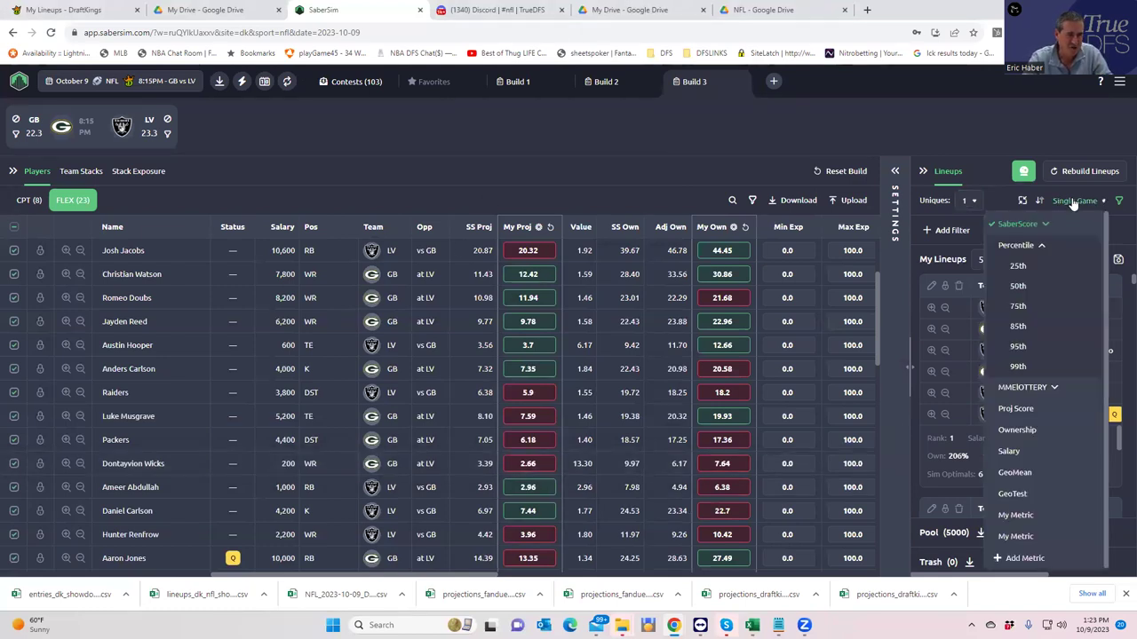
left_click(1034, 392)
left_click(1022, 429)
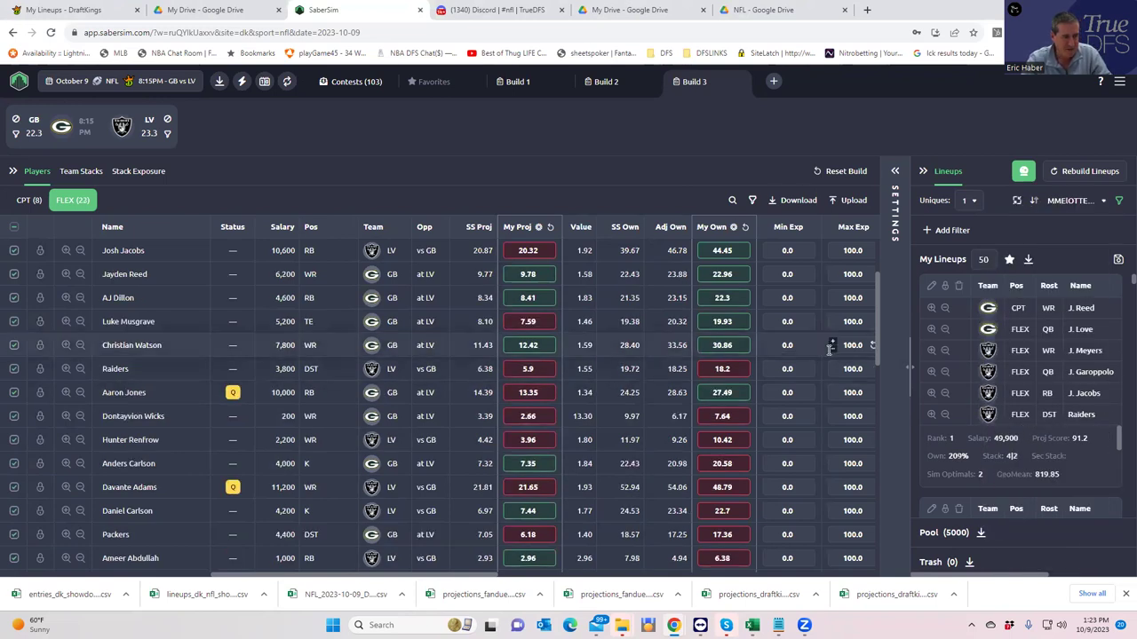
Add a lineup pool filter that shows lineups with GeoTest less than 18.
left_click(929, 233)
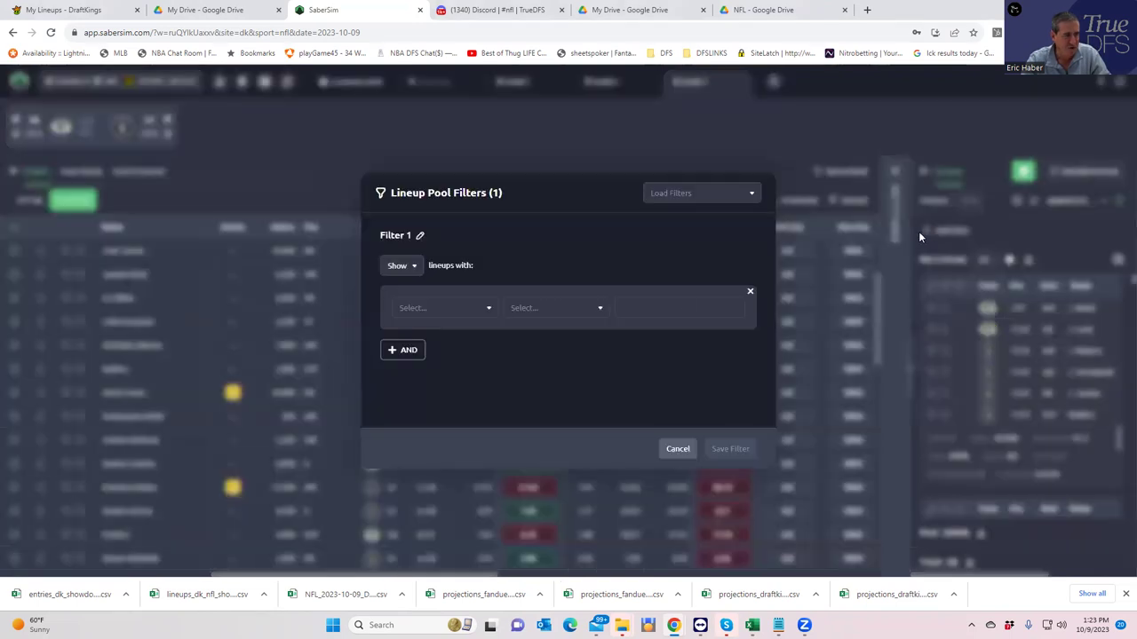
left_click(437, 308)
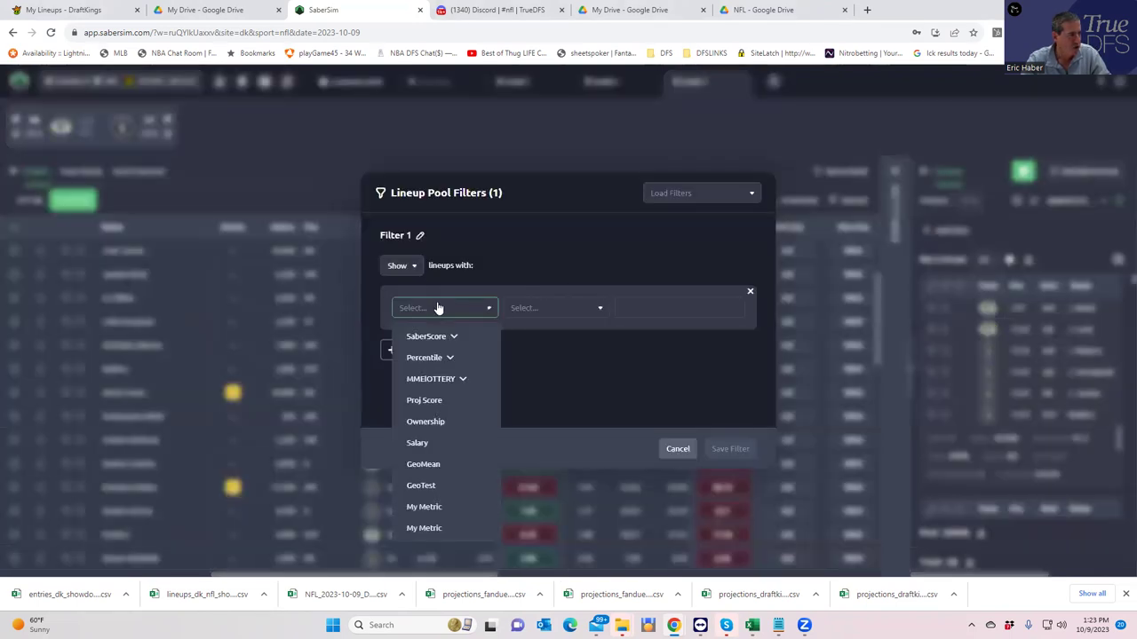
left_click(419, 487)
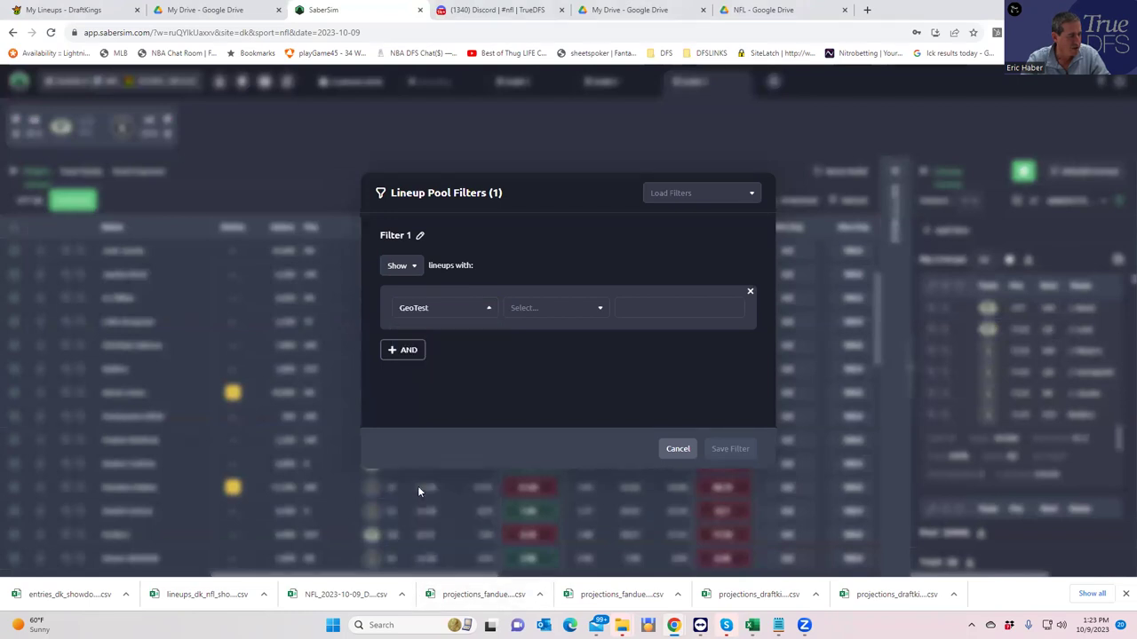
left_click(567, 310)
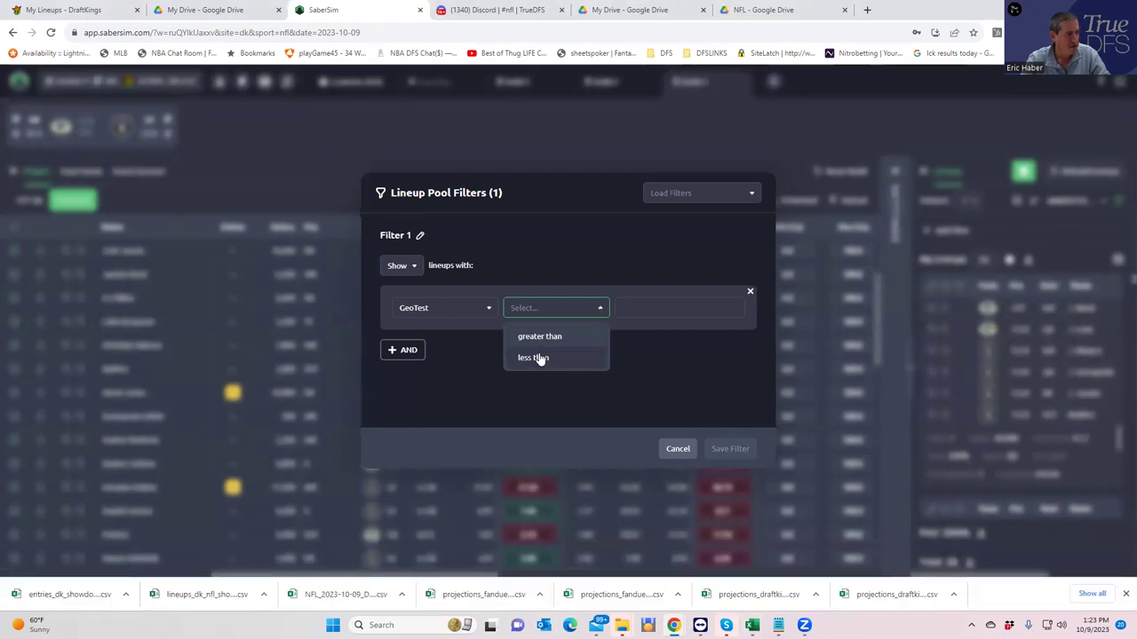
left_click(532, 357)
left_click(636, 310)
type("18")
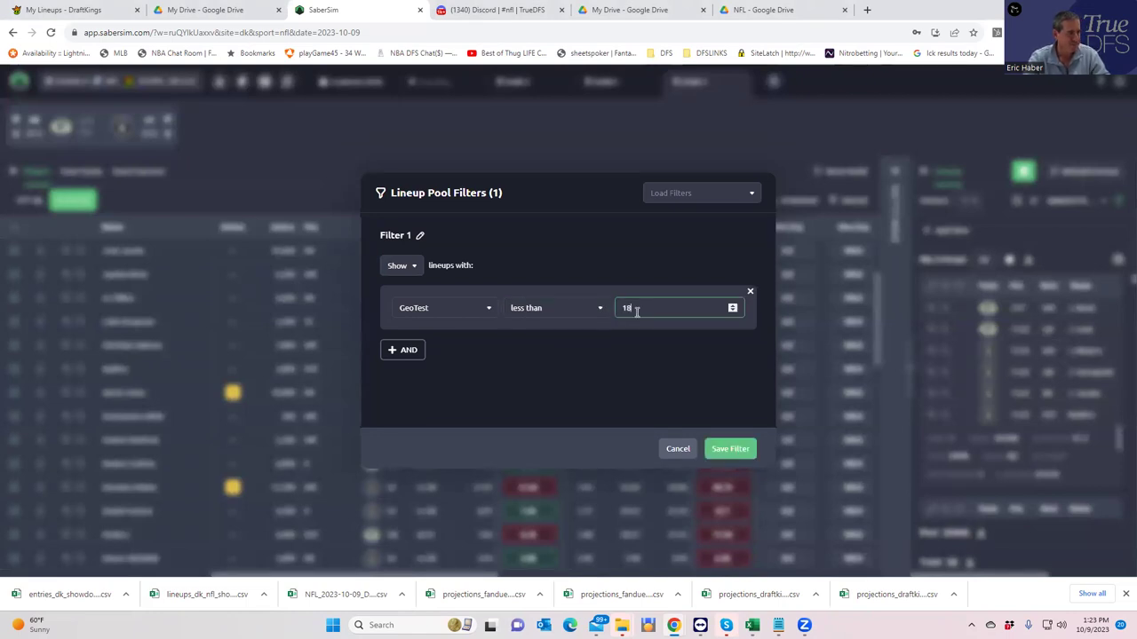
left_click(721, 448)
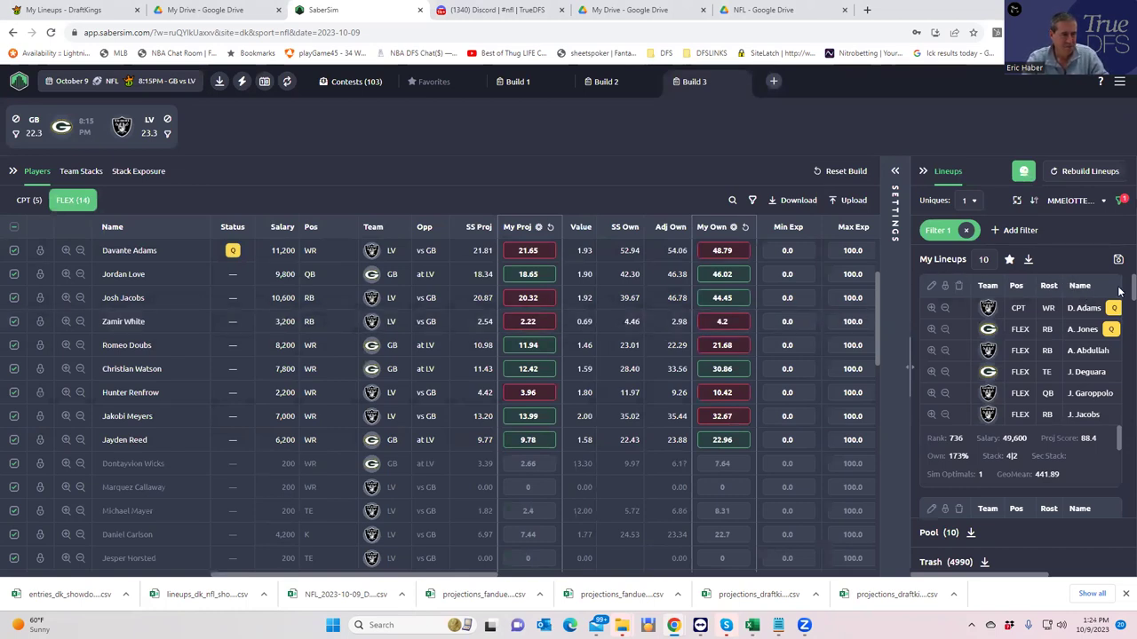
Review the lineups that pass the GeoTest filter, and remove Filter 1.
scroll(1120, 291, "down", 3)
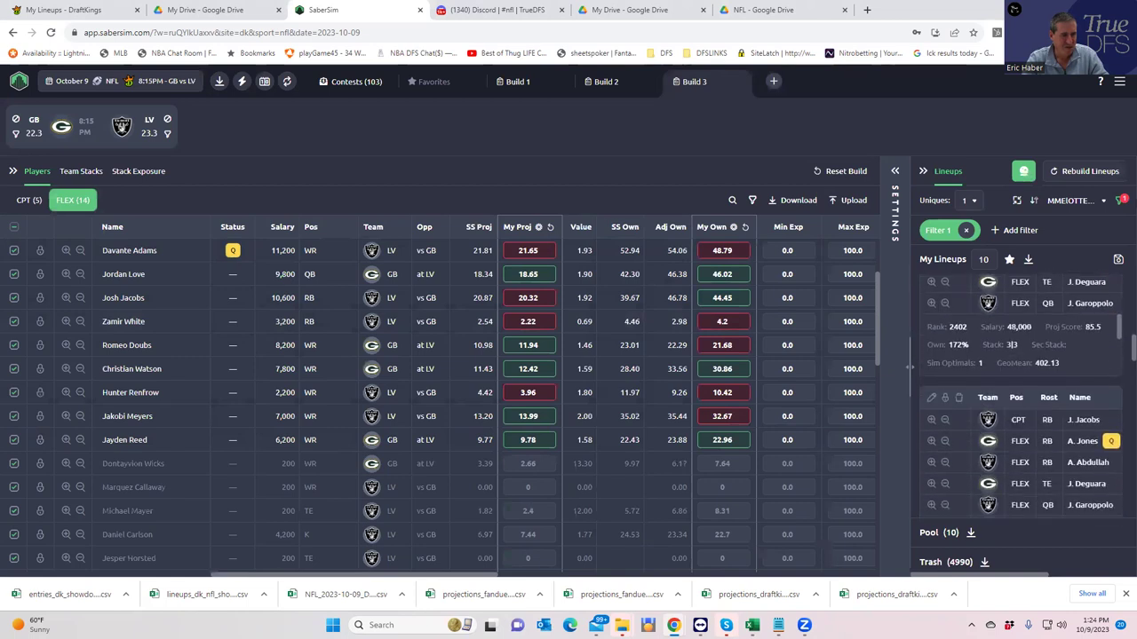
scroll(1021, 390, "down", 10)
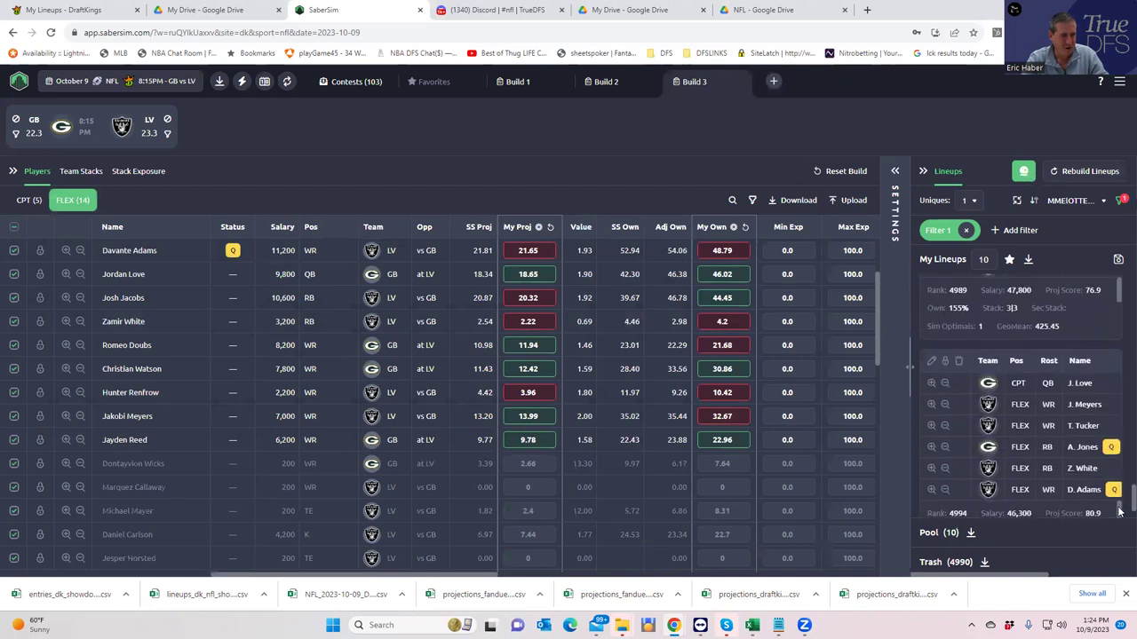
scroll(1121, 499, "up", 15)
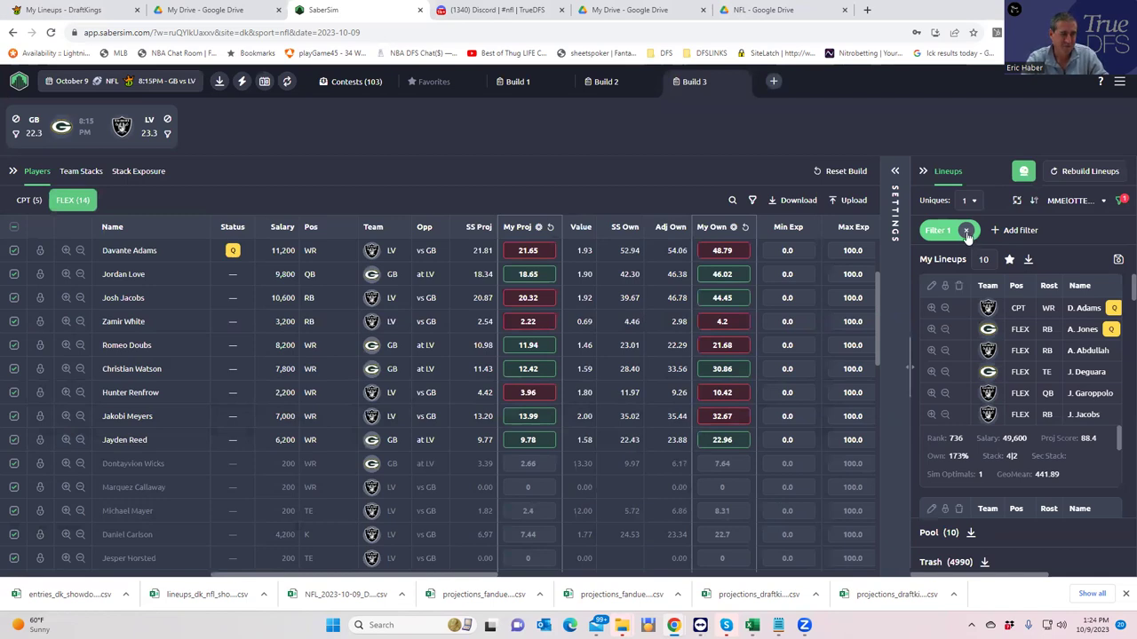
left_click(966, 231)
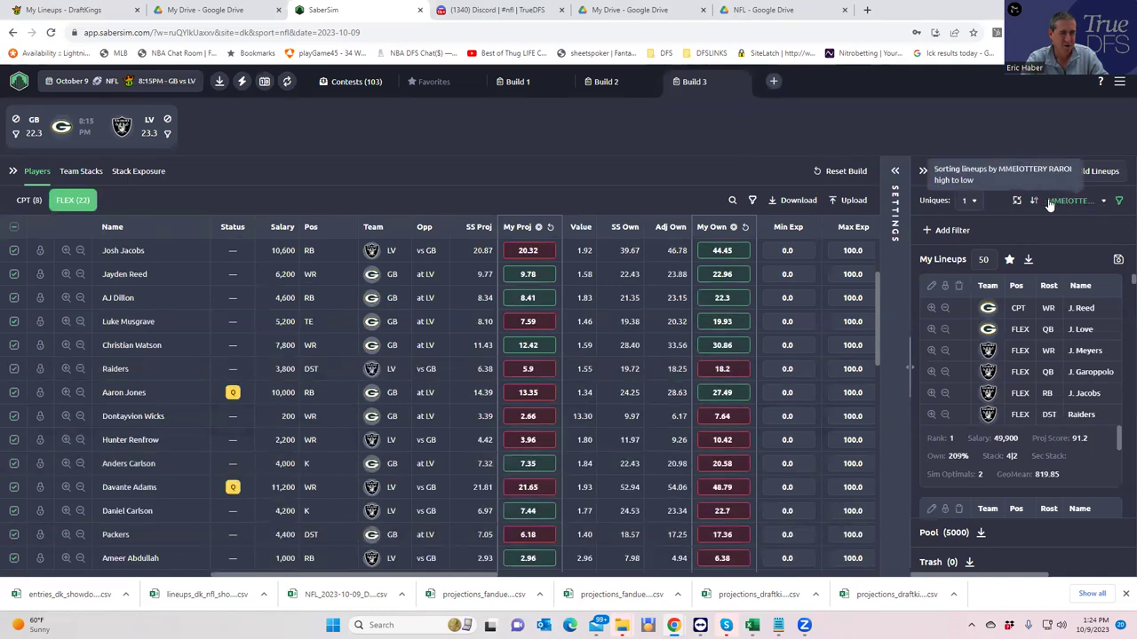
Sort the lineups by GeoTest from high to low.
left_click(1101, 205)
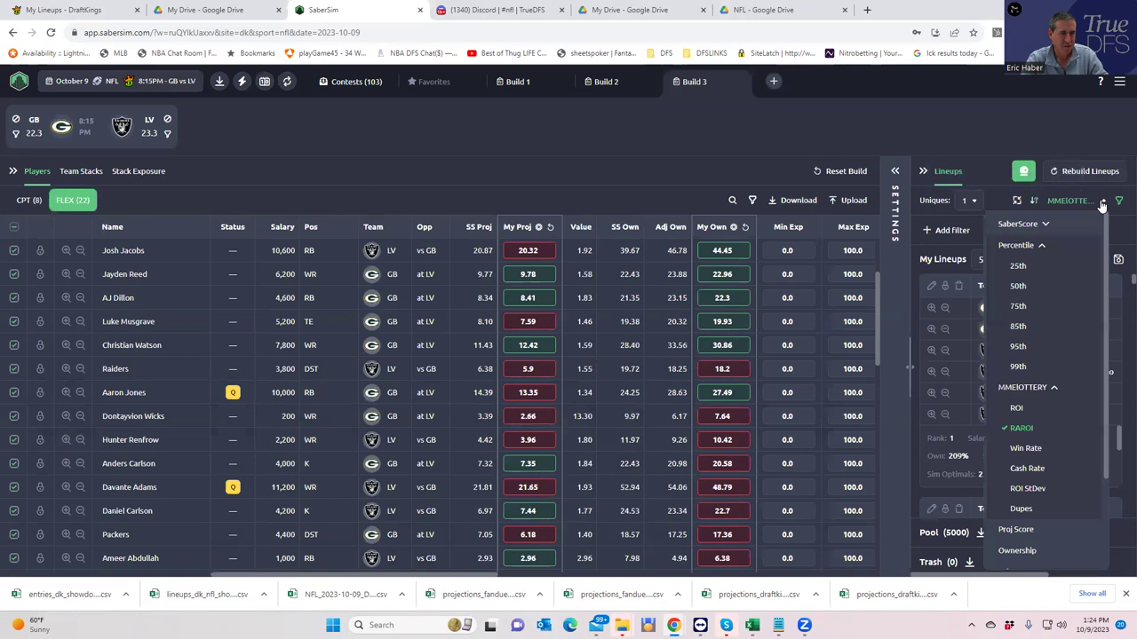
scroll(1090, 460, "down", 1)
scroll(1091, 460, "down", 1)
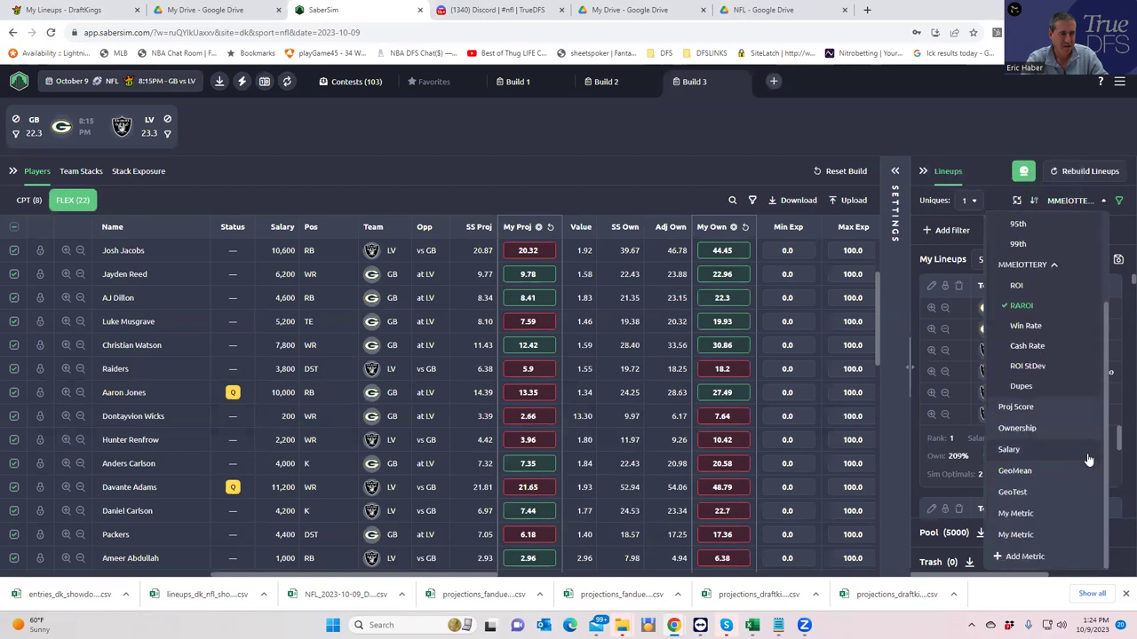
left_click(1017, 493)
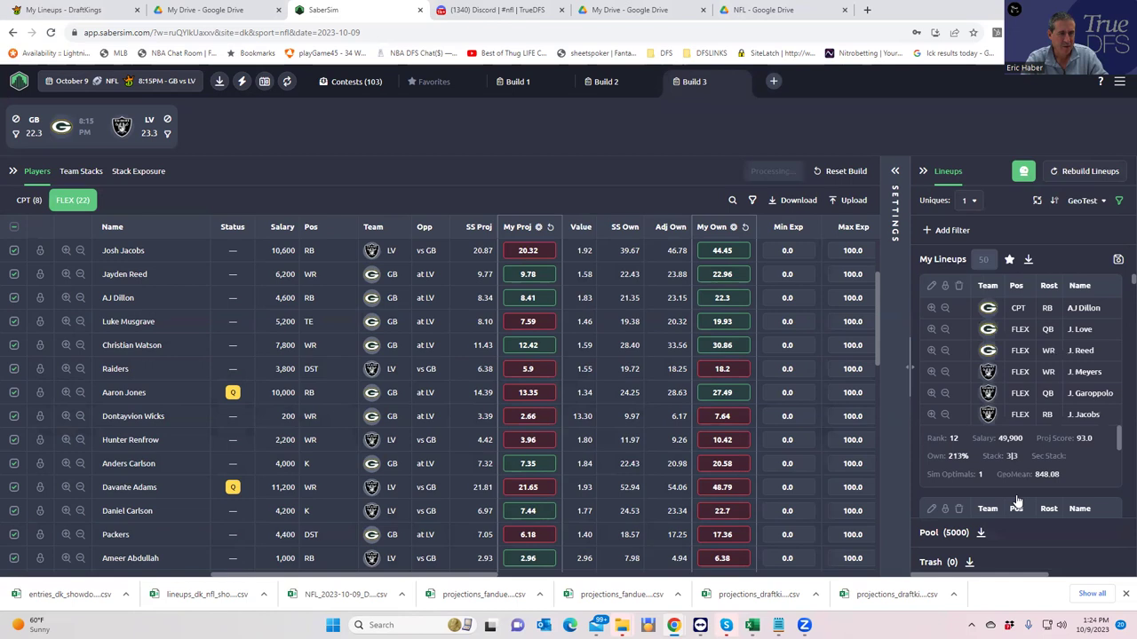
left_click(1054, 202)
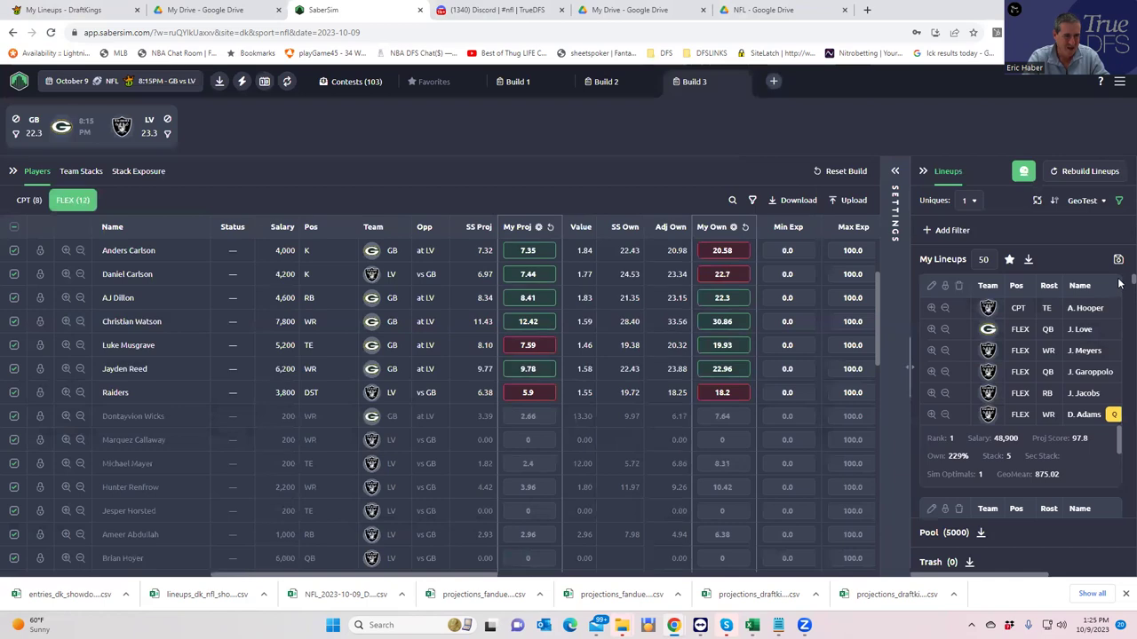
Examine the ROI, win rate, cash rate and dupes of individual lineups in the GeoTest-sorted list.
scroll(1119, 281, "down", 3)
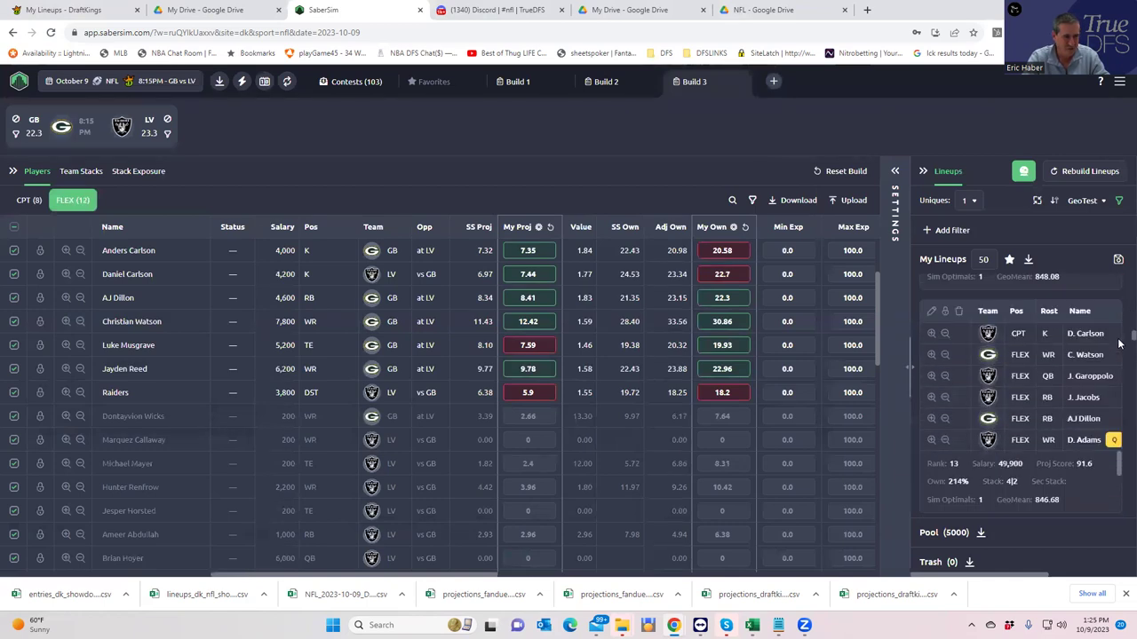
left_click_drag(1118, 471, 1117, 503)
scroll(1117, 503, "up", 1)
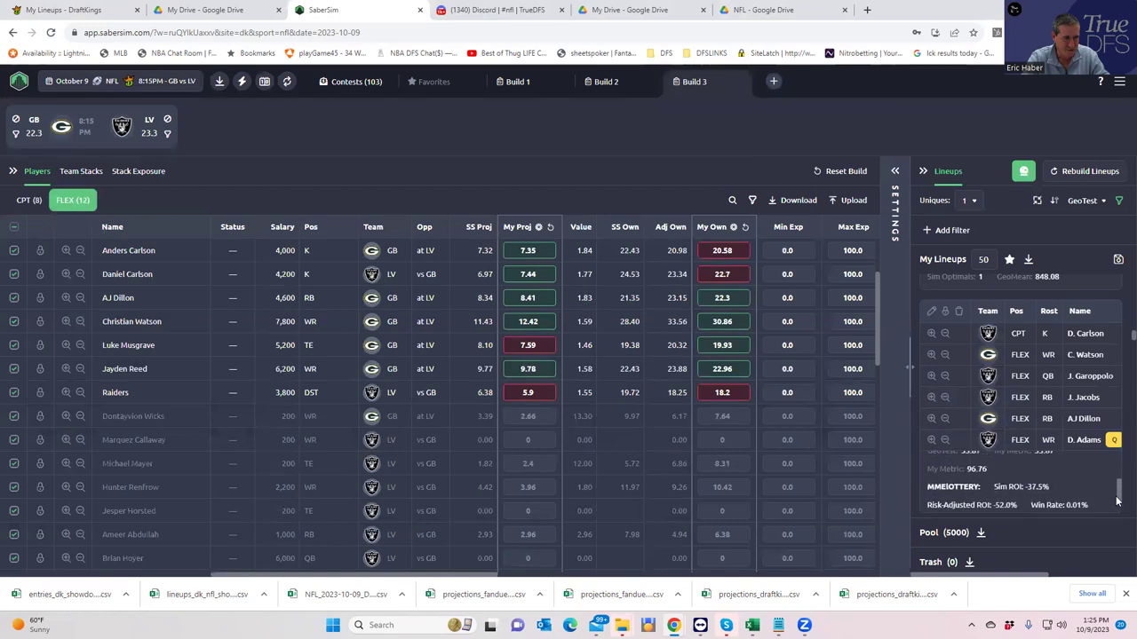
mouse_move(1117, 502)
left_mouse_down()
mouse_move(1118, 468)
mouse_move(1116, 495)
left_mouse_up()
scroll(1116, 495, "down", 2)
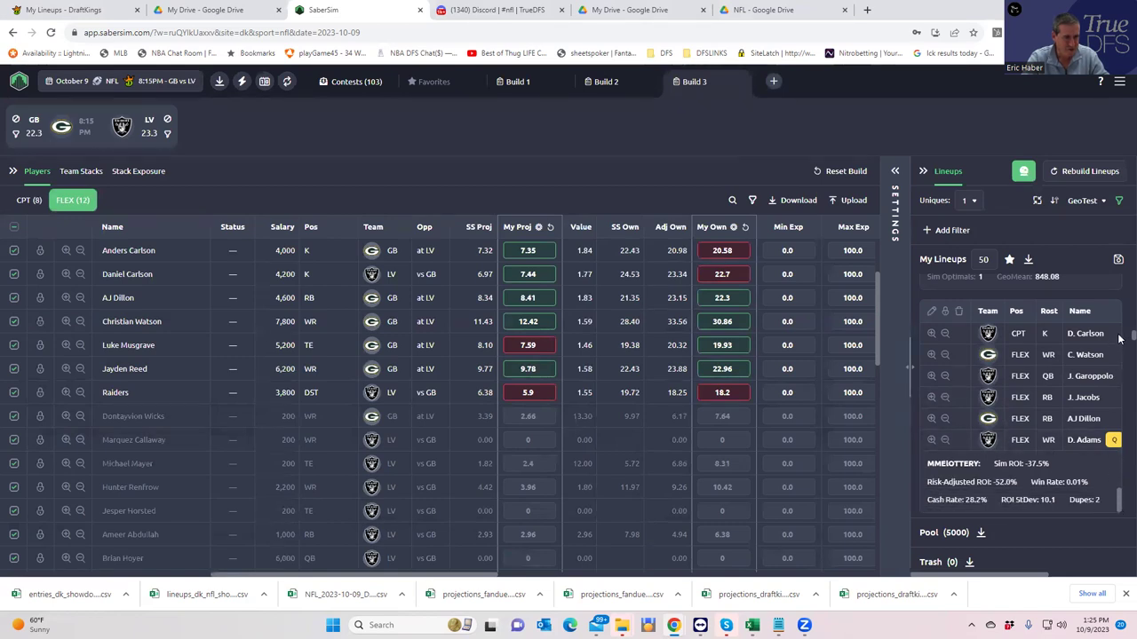
scroll(1119, 346, "down", 3)
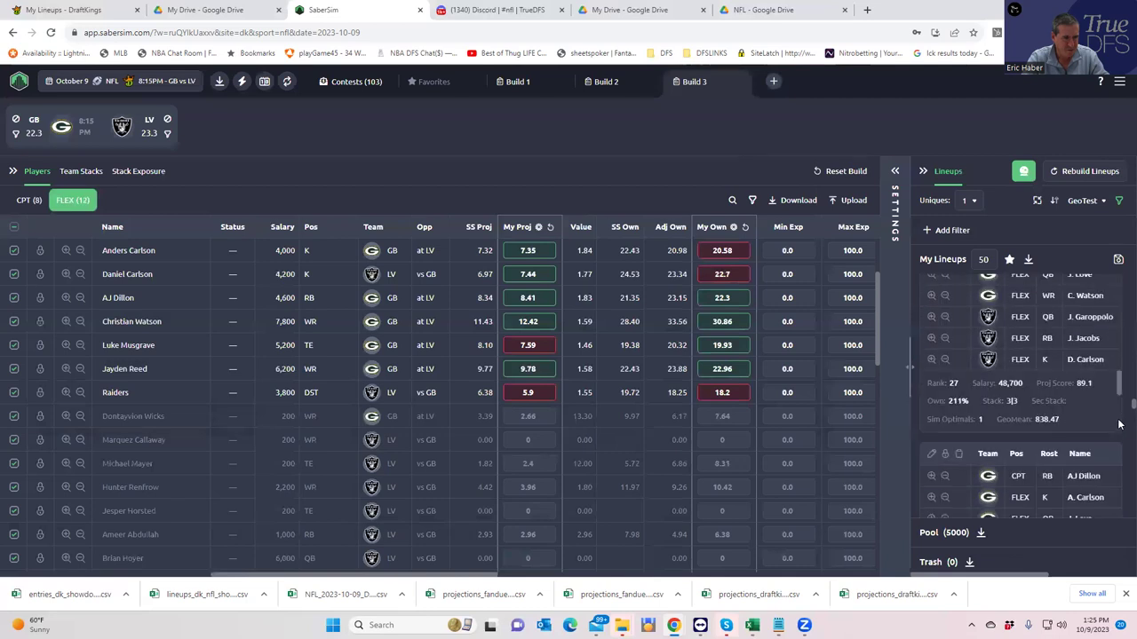
left_click_drag(1119, 384, 1119, 425)
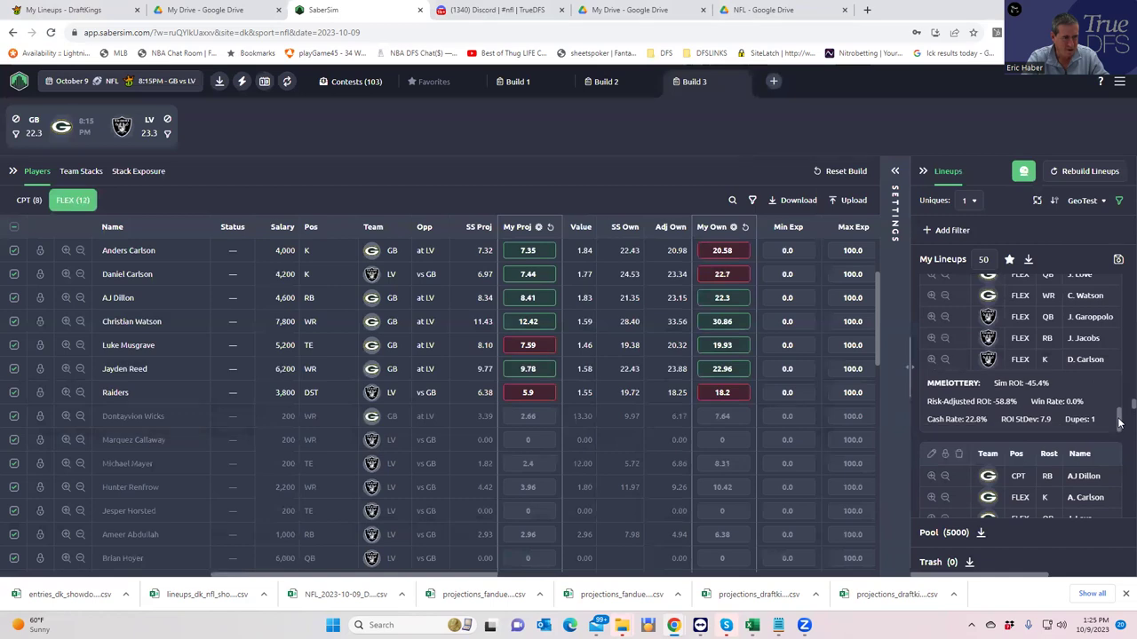
left_click_drag(1119, 424, 1119, 385)
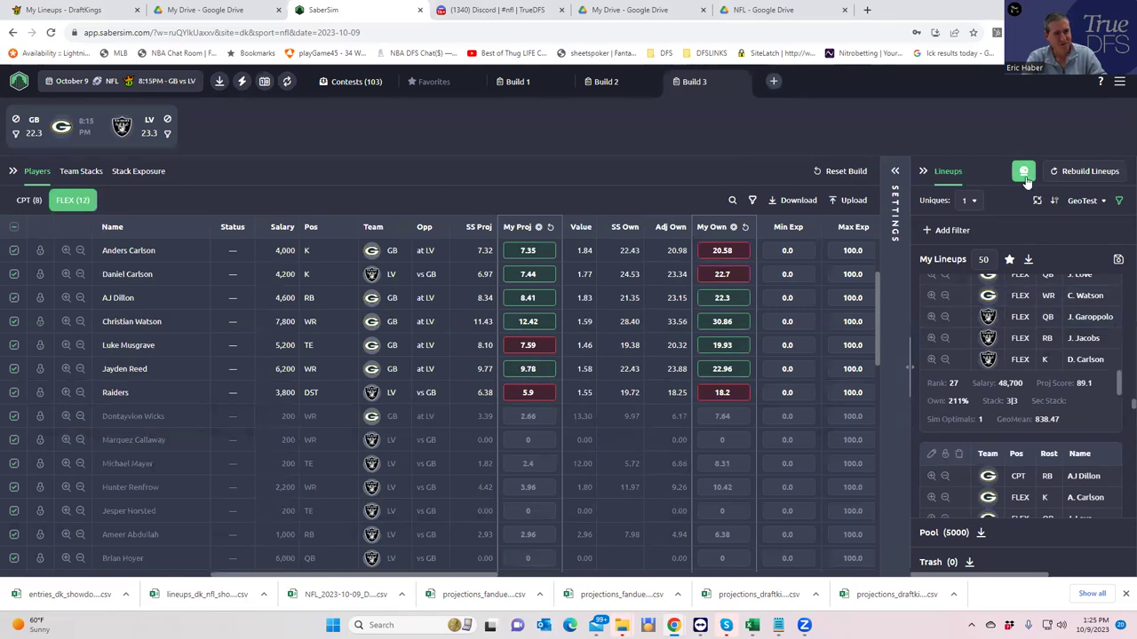
left_click(1118, 261)
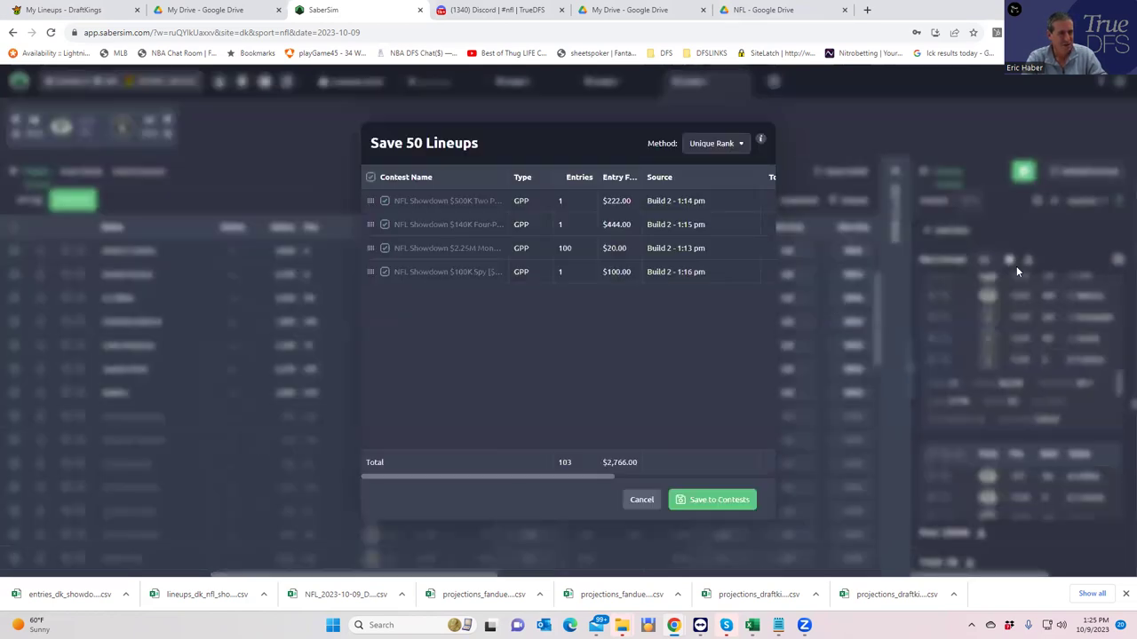
left_click(371, 179)
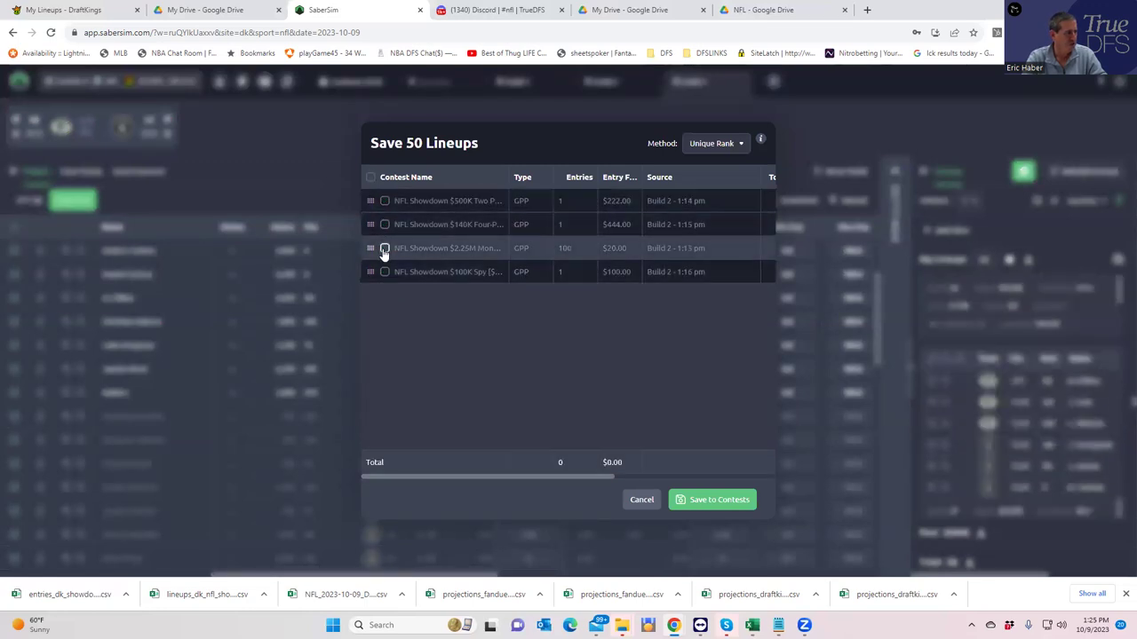
left_click(385, 248)
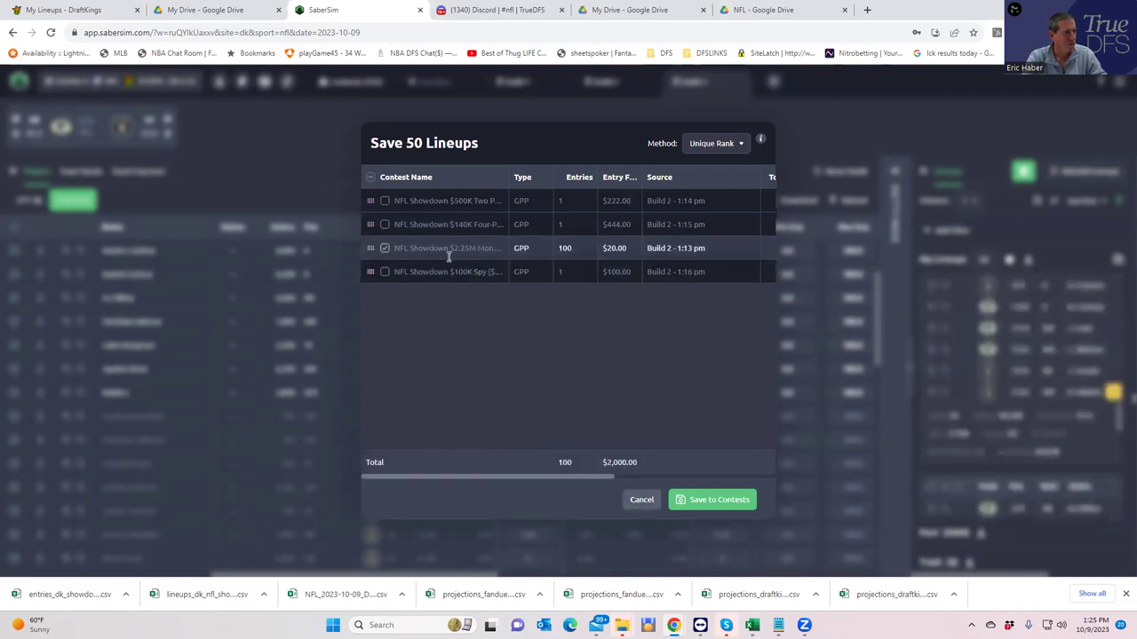
left_click(385, 249)
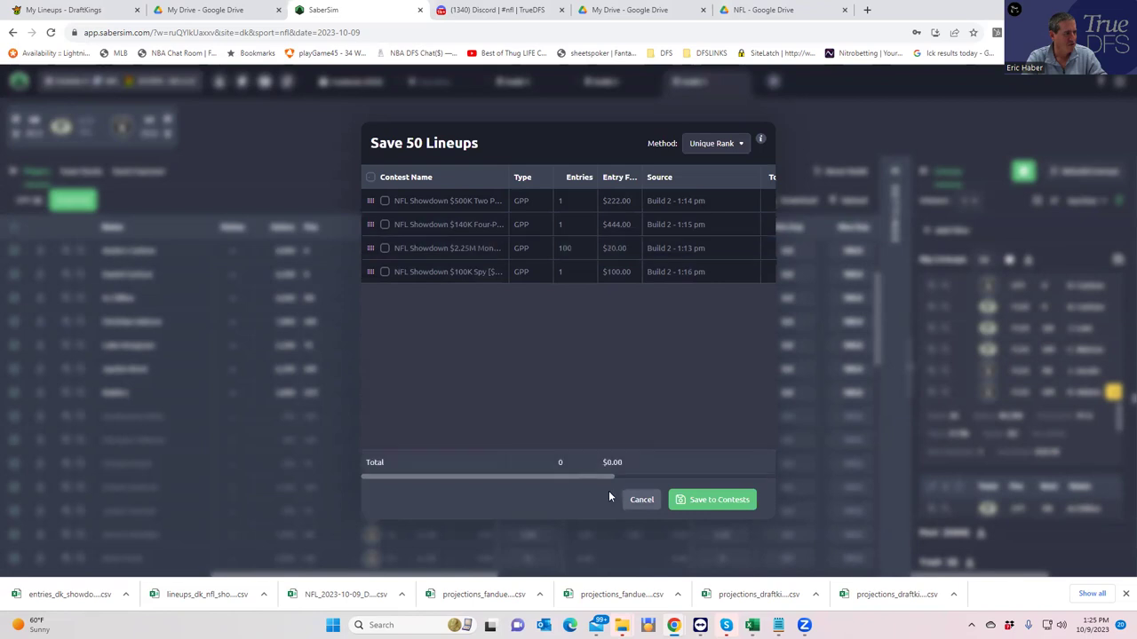
left_click(639, 501)
Set the number of lineups under My Lineups to 100 and reverse the GeoTest sort direction.
double_click(989, 258)
type("100")
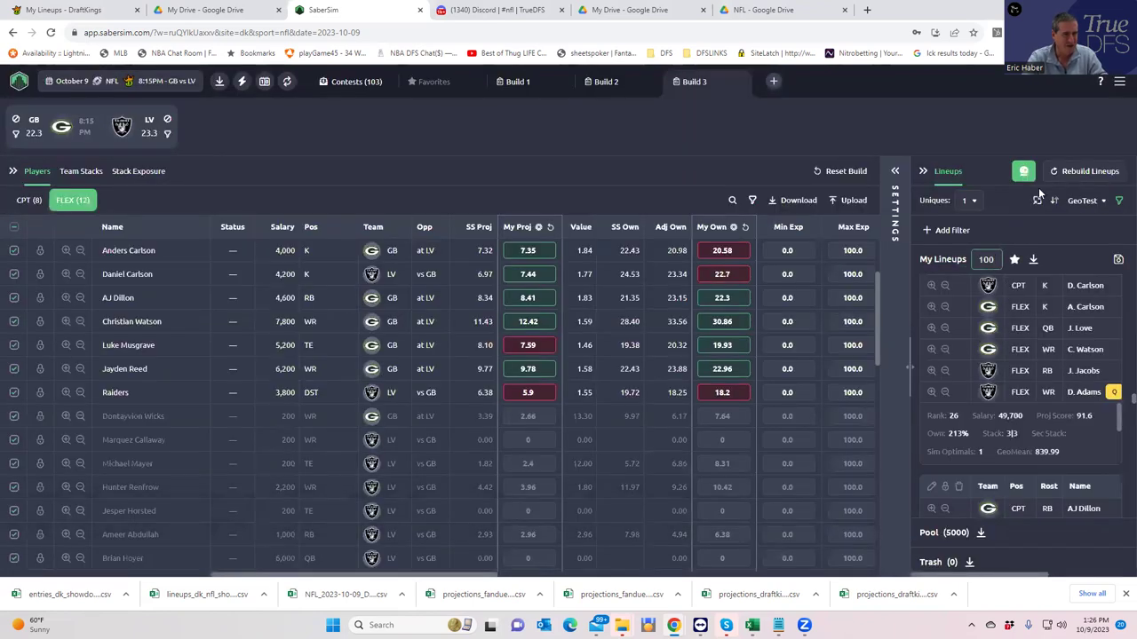
key("Return")
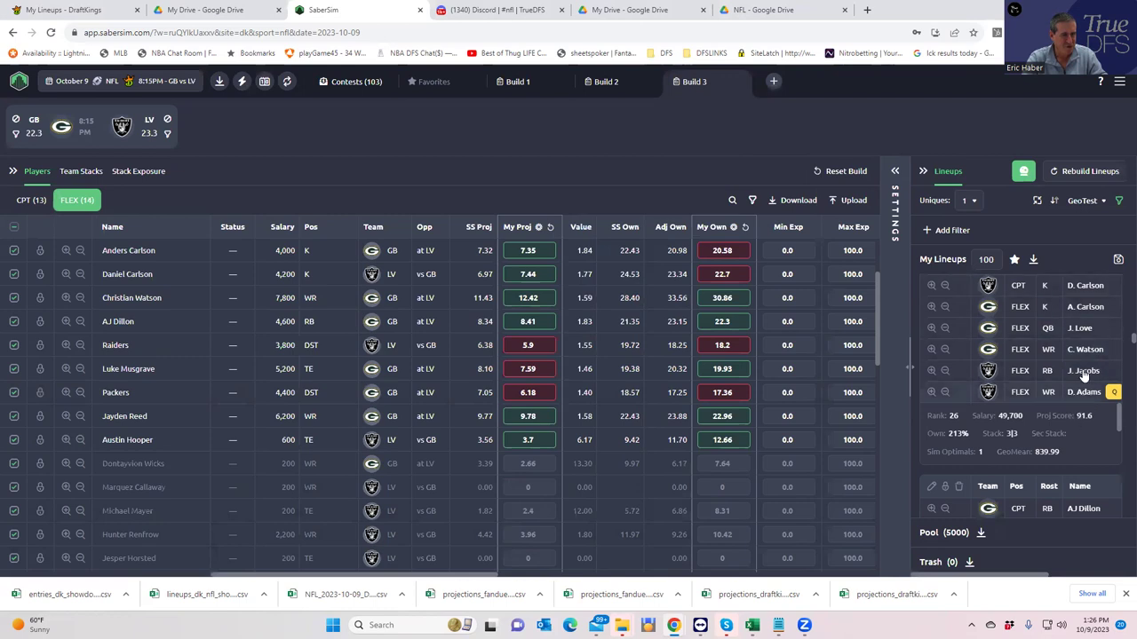
left_click(1085, 201)
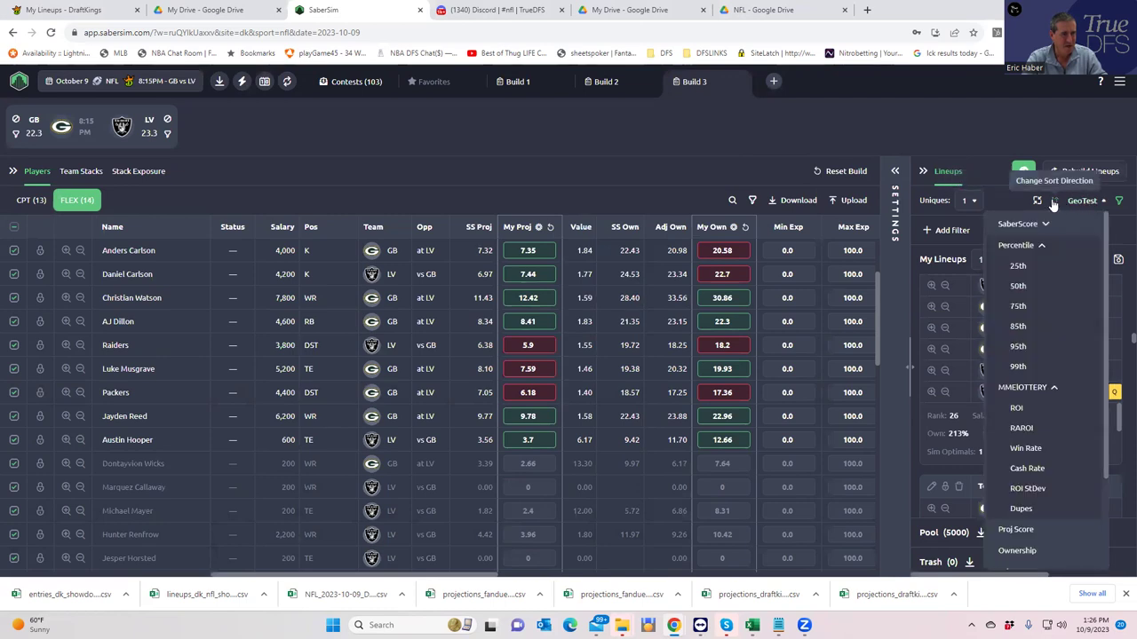
left_click(1054, 202)
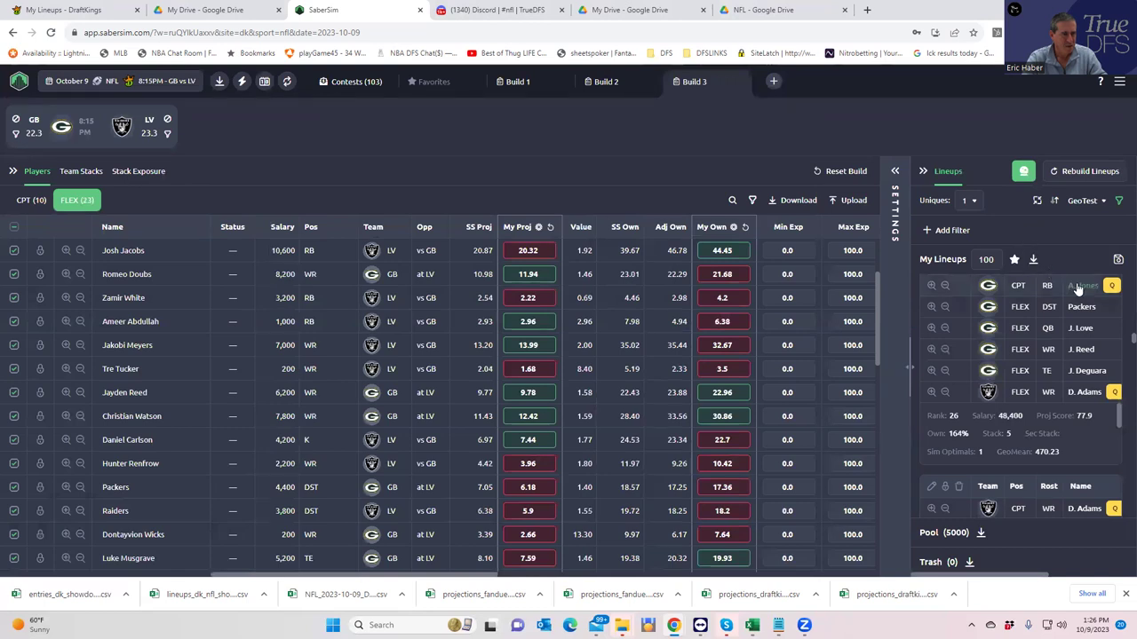
Save the 100 lineups to contests with the Unique Rank method and download the DraftKings showdown entries CSV.
left_click(1117, 261)
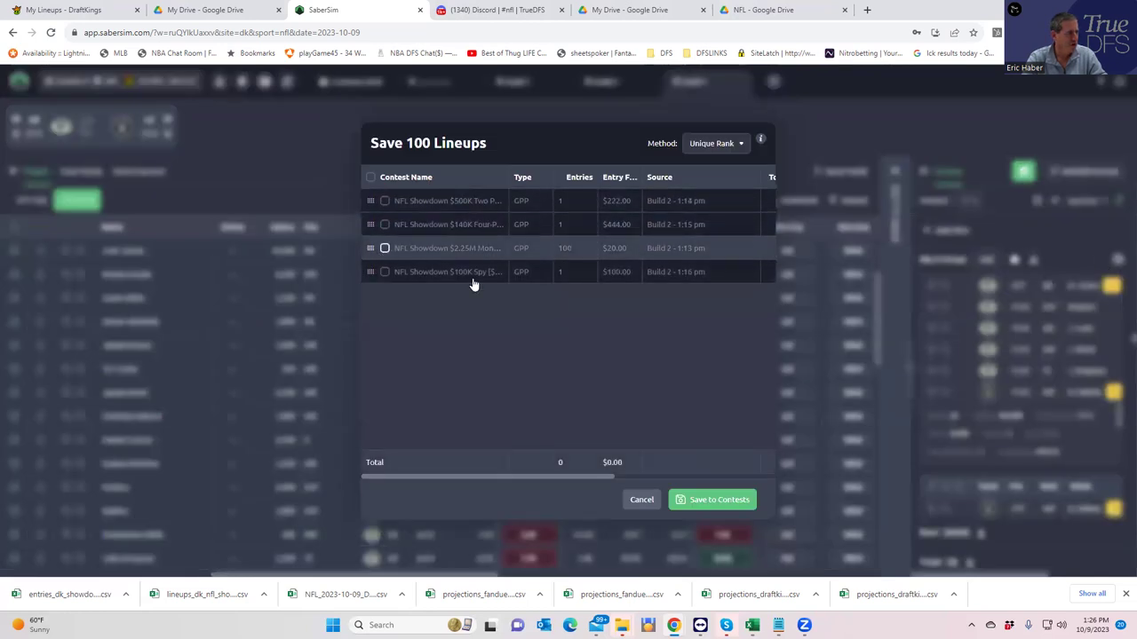
left_click(692, 500)
left_click(220, 85)
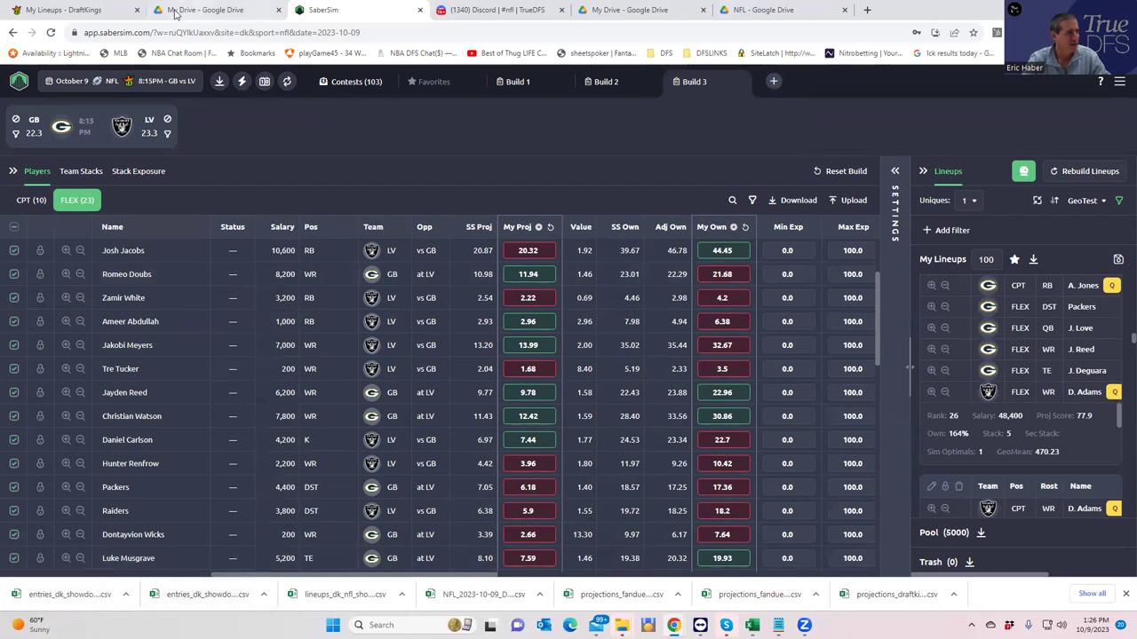
Switch to DraftKings, upload the newest entries_dk_showdown_nfl_2023-10-09 CSV from Downloads to edit the entries, and open the lineups page.
left_click(120, 14)
left_click(706, 168)
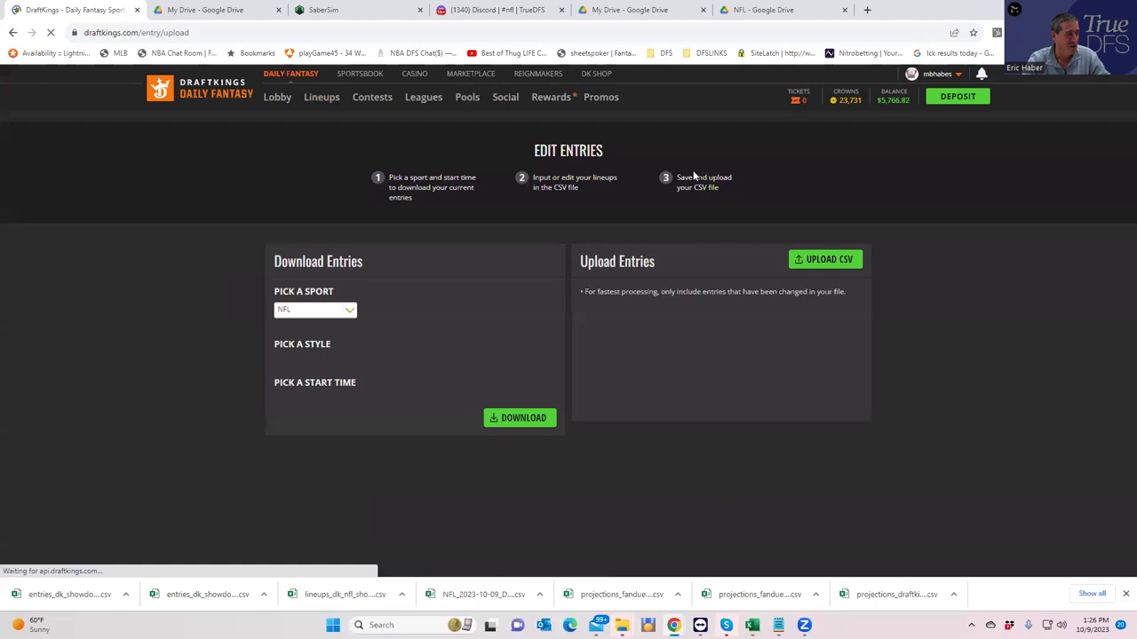
left_click(804, 260)
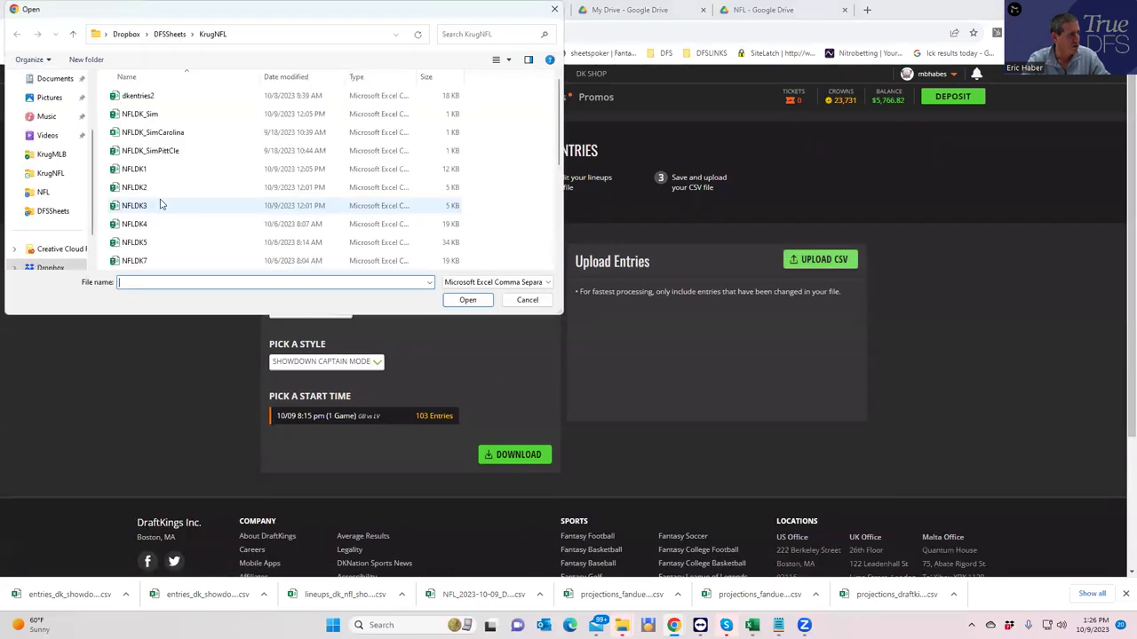
scroll(69, 142, "up", 2)
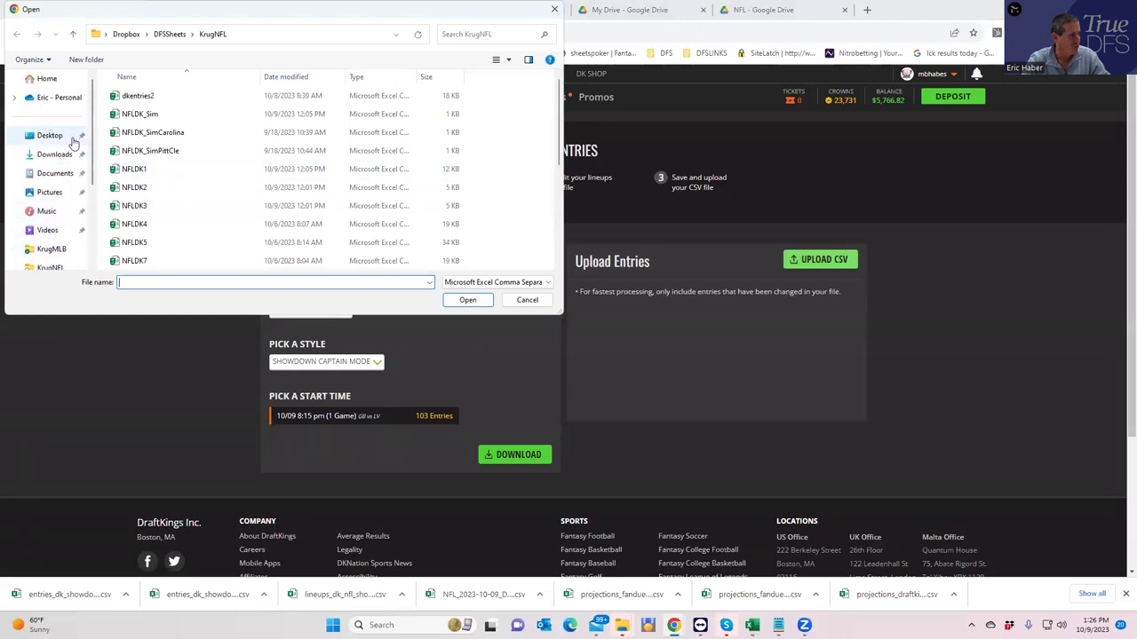
left_click(54, 153)
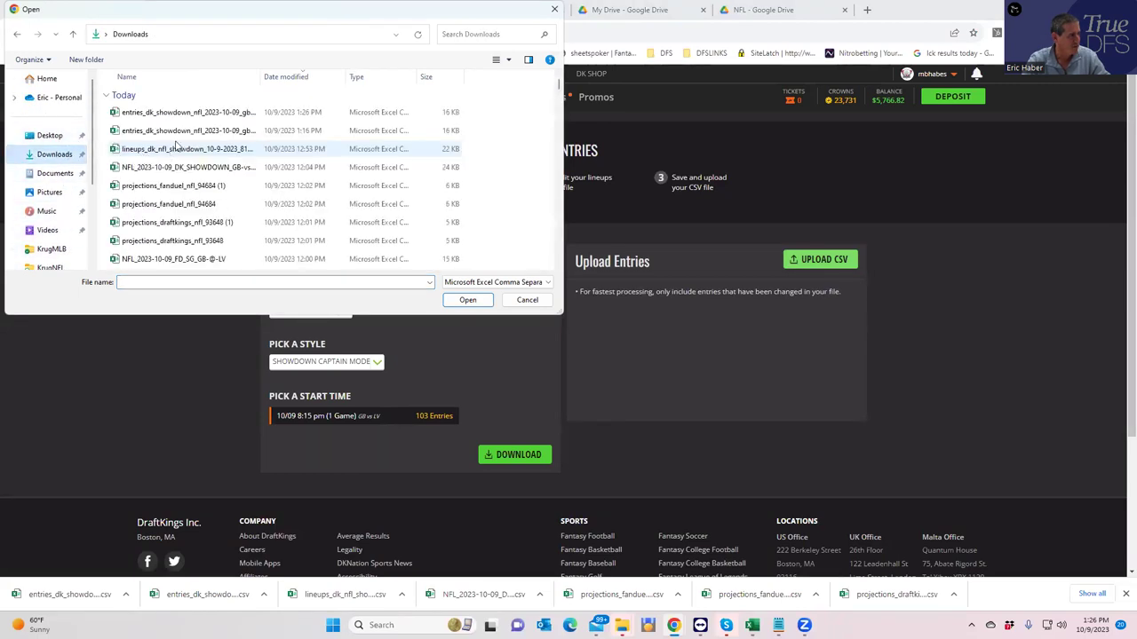
left_click(193, 115)
left_click(467, 300)
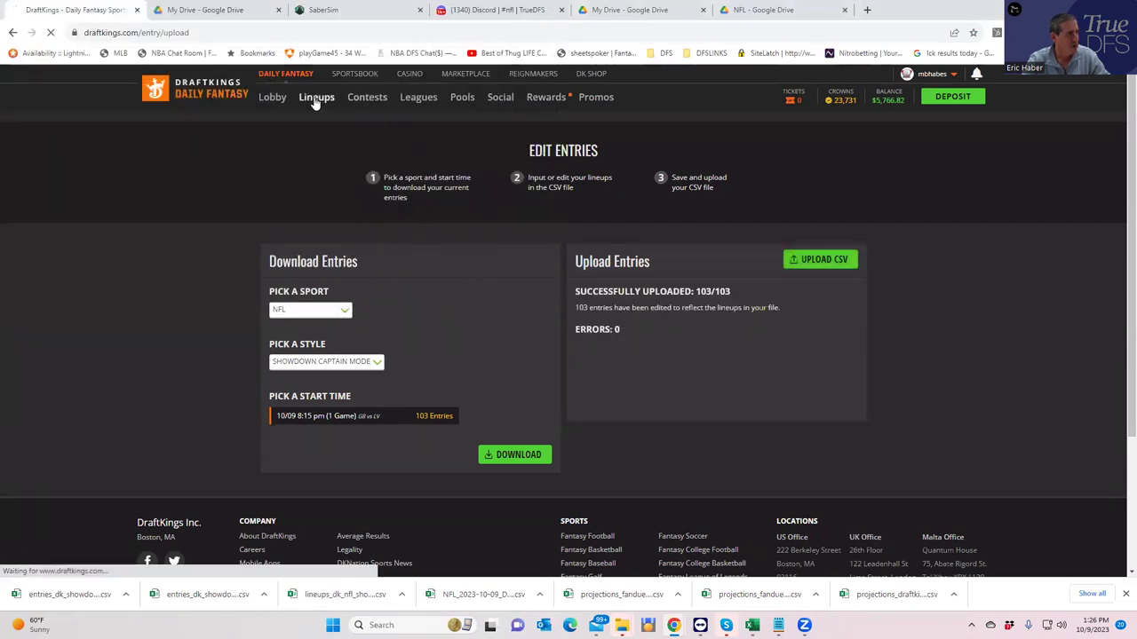
left_click(315, 100)
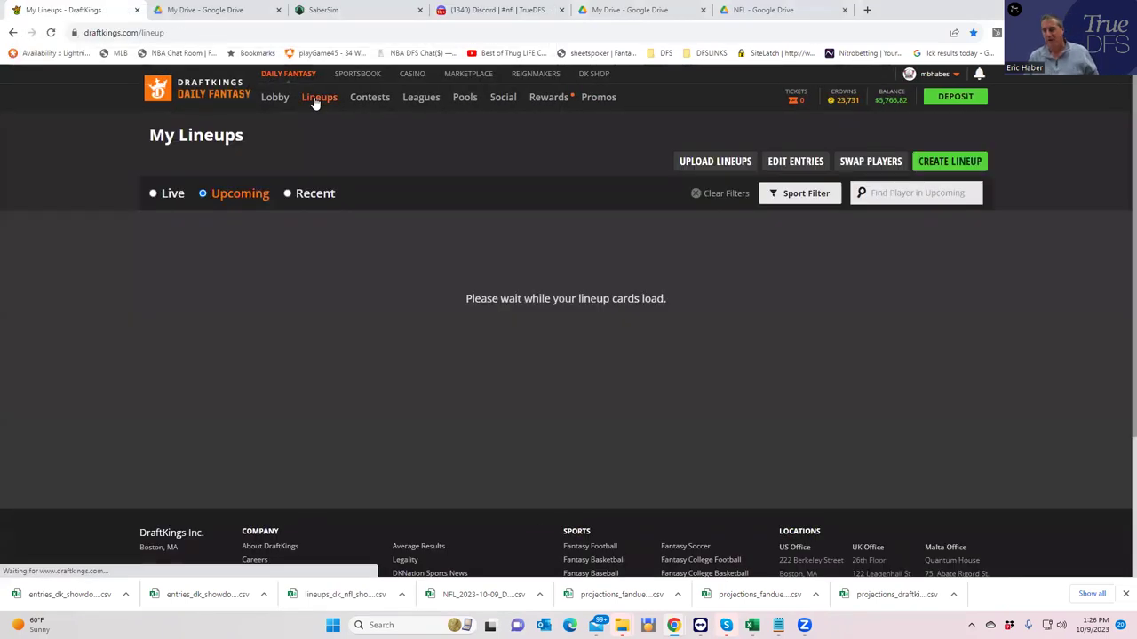